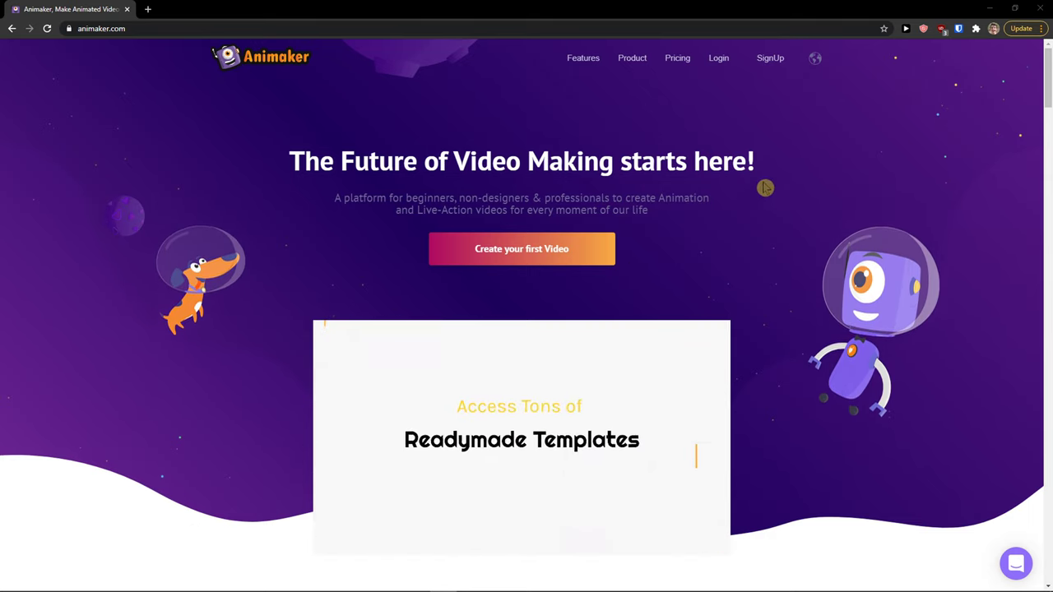
# - Enter the Animaker app from the public home page via SignUp
pyautogui.click(770, 69)
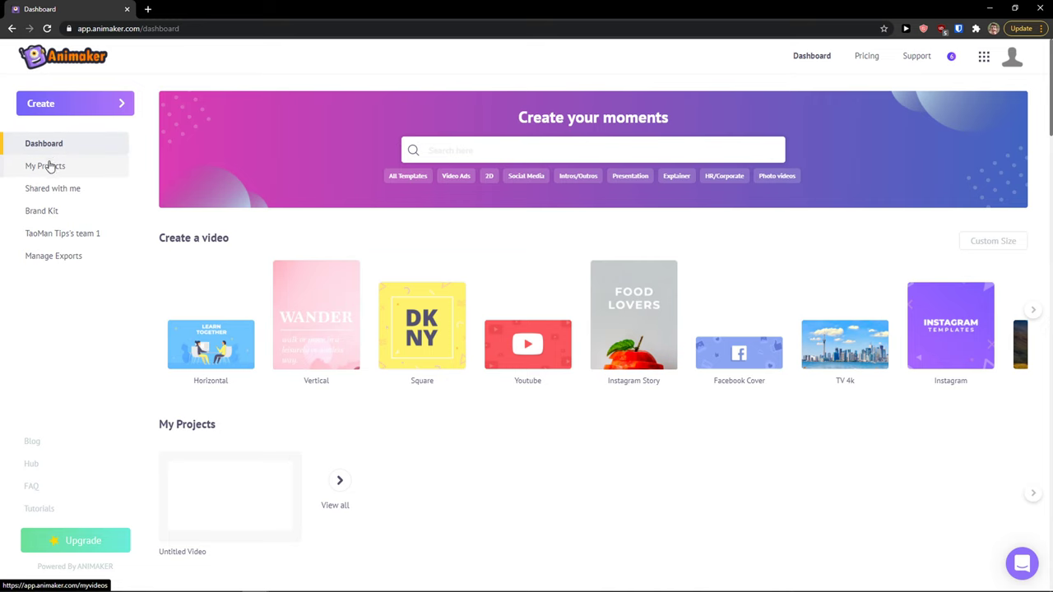
pyautogui.scroll(-2, 214, 386)
pyautogui.scroll(-1, 148, 329)
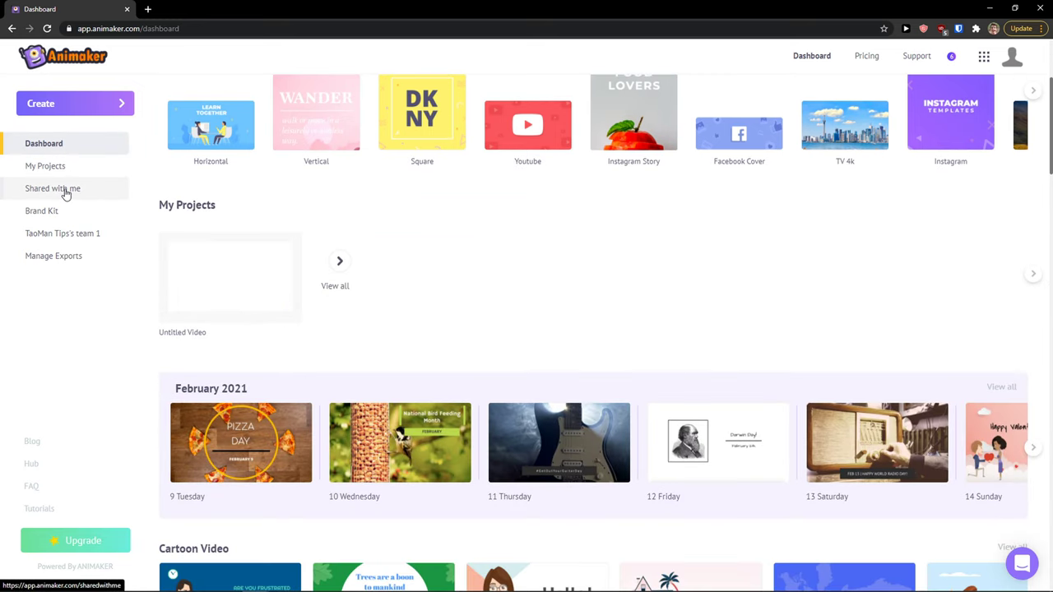
# - Browse the empty Brand Kit page, then return to the dashboard
pyautogui.click(66, 220)
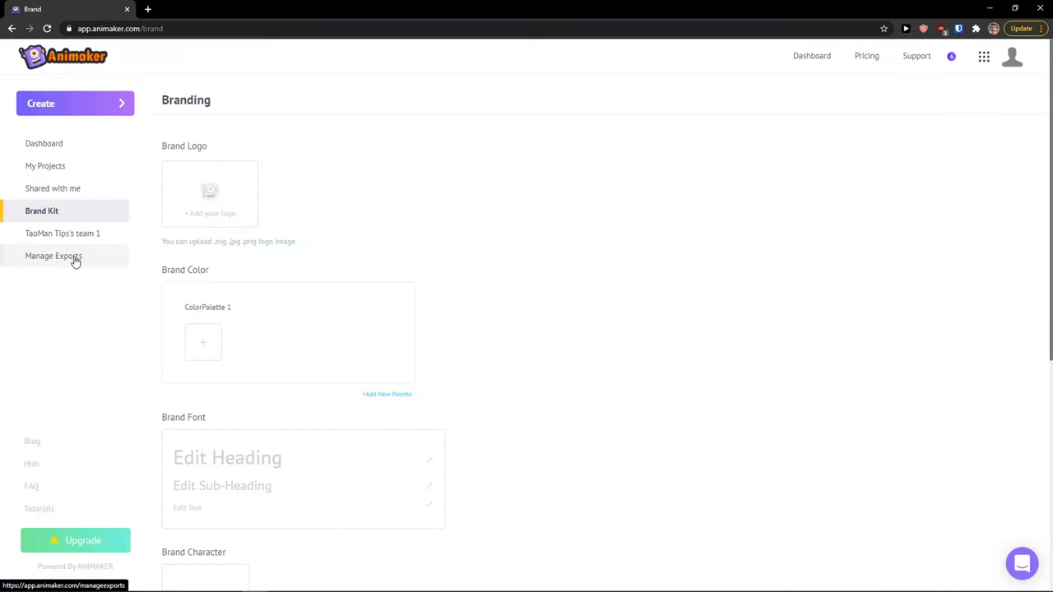
pyautogui.scroll(-1, 153, 277)
pyautogui.scroll(-2, 165, 280)
pyautogui.scroll(1, 174, 294)
pyautogui.scroll(3, 156, 288)
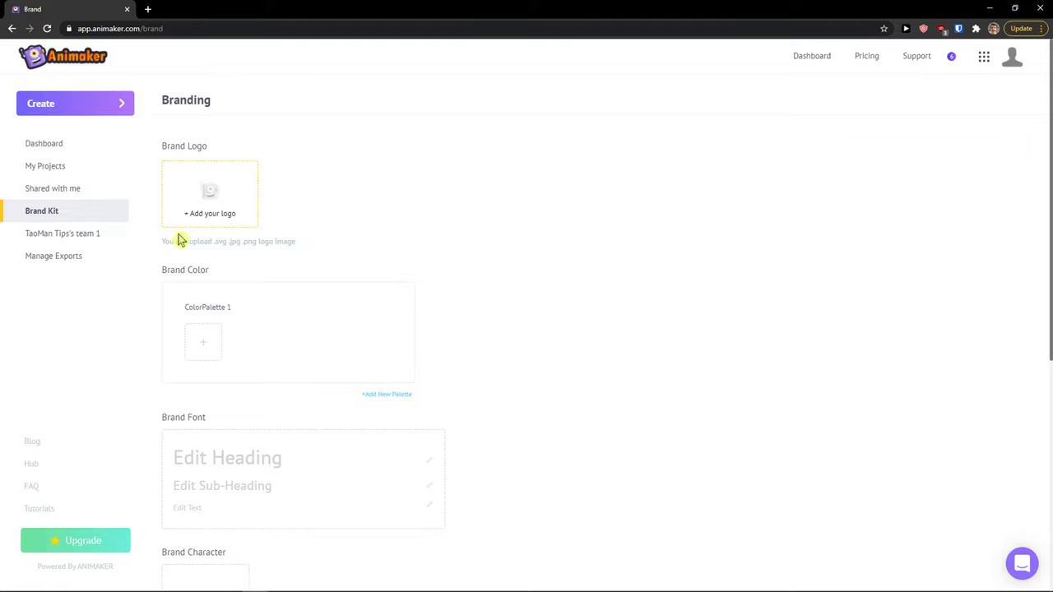
pyautogui.scroll(-1, 185, 246)
pyautogui.scroll(-1, 213, 264)
pyautogui.scroll(-1, 210, 271)
pyautogui.scroll(-1, 207, 274)
pyautogui.scroll(-1, 206, 288)
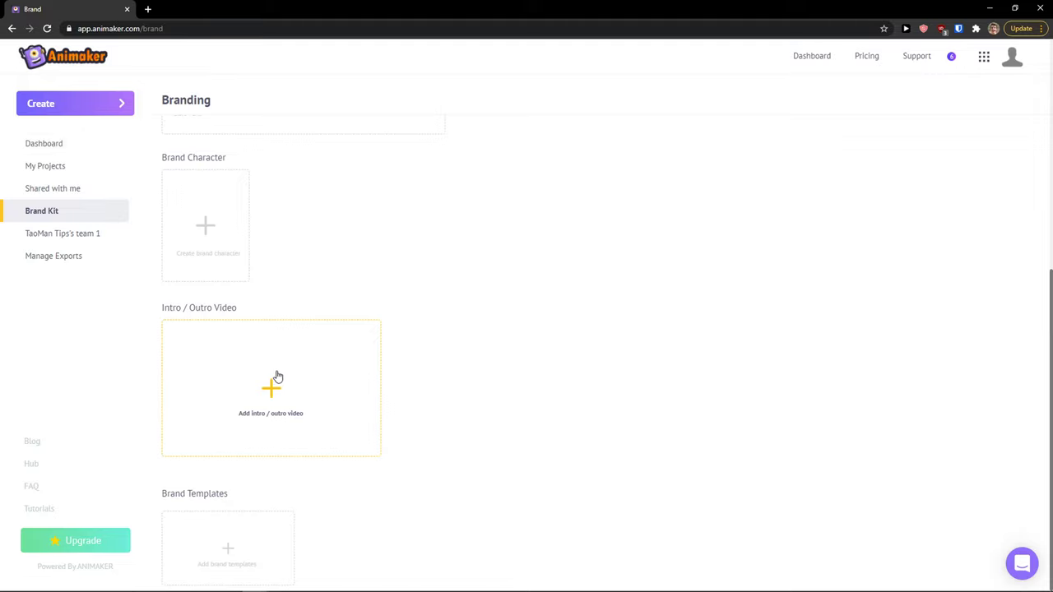
pyautogui.click(96, 154)
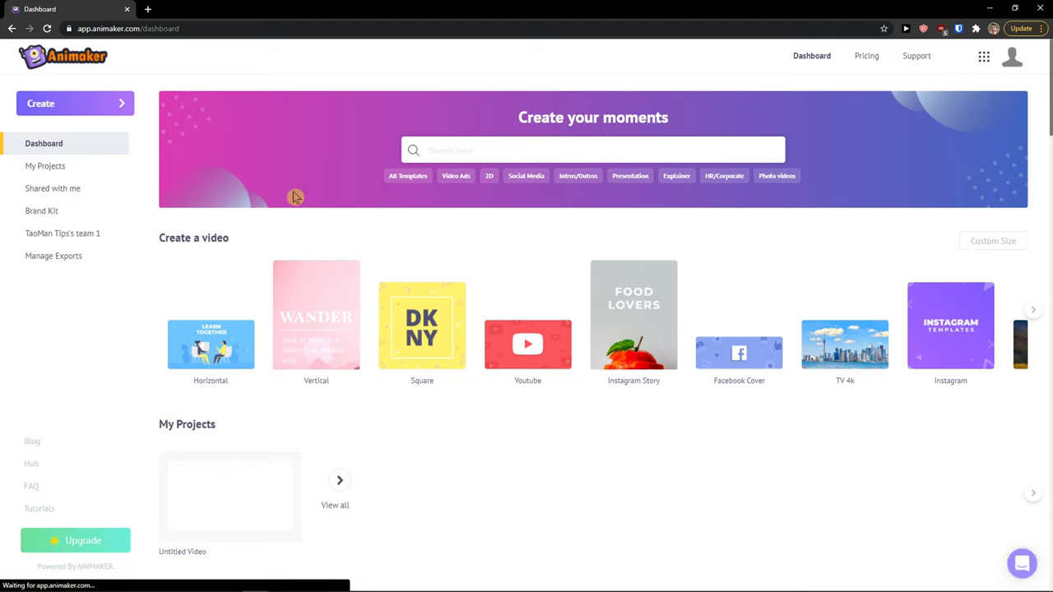
# - Start a blank horizontal video project from the Create options
pyautogui.click(124, 105)
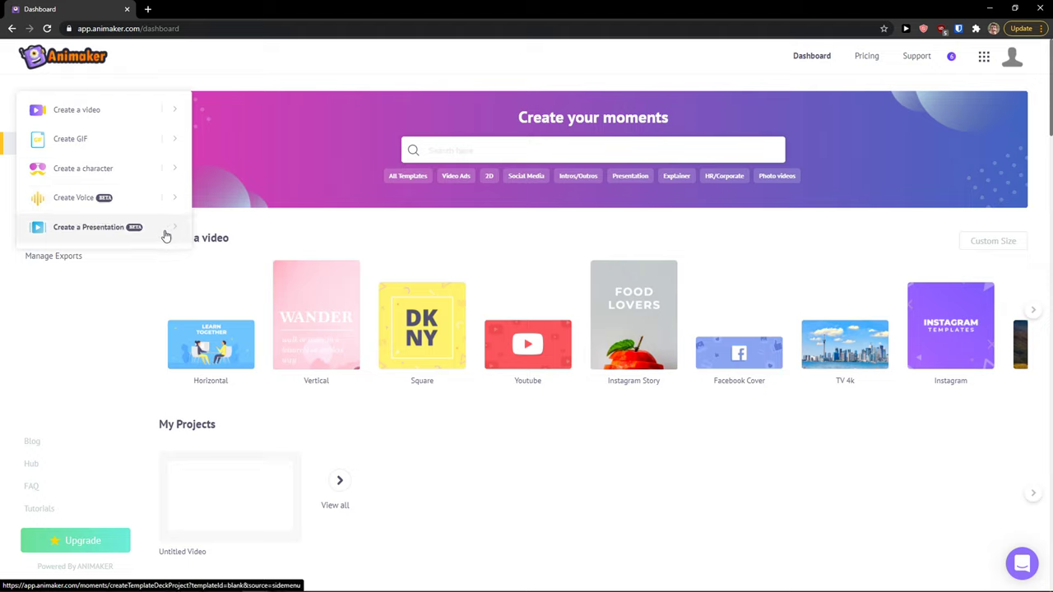
pyautogui.click(227, 275)
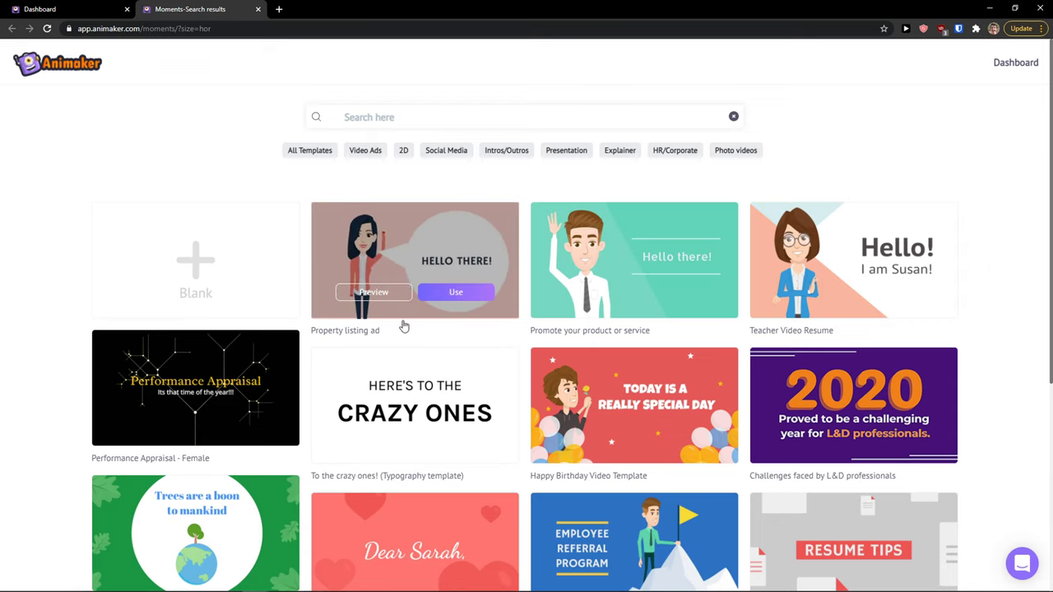
pyautogui.click(180, 257)
pyautogui.click(189, 10)
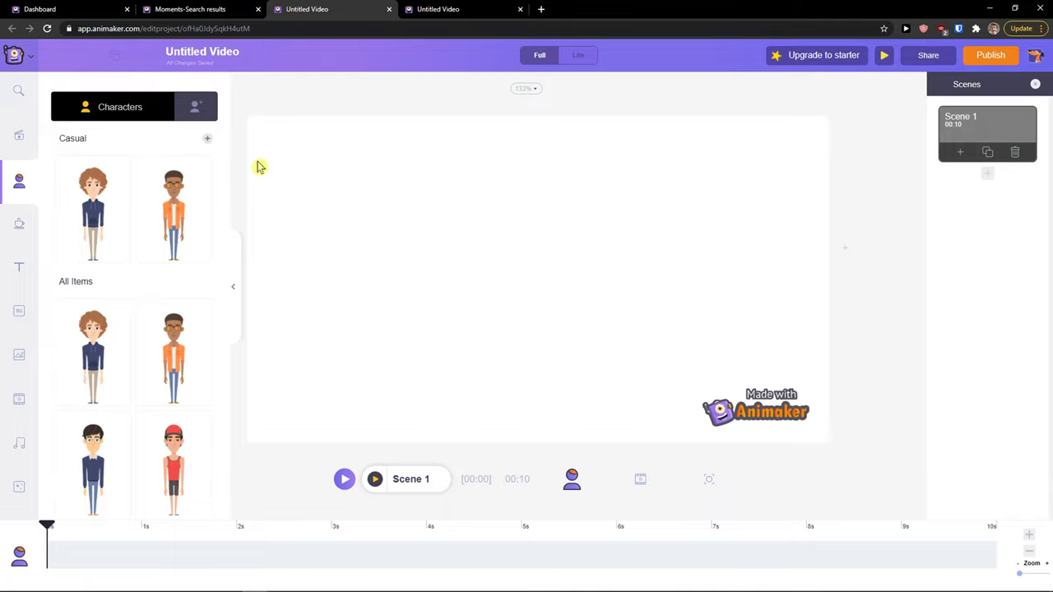
# - Browse the asset search panel and scroll through the templates library
pyautogui.click(19, 93)
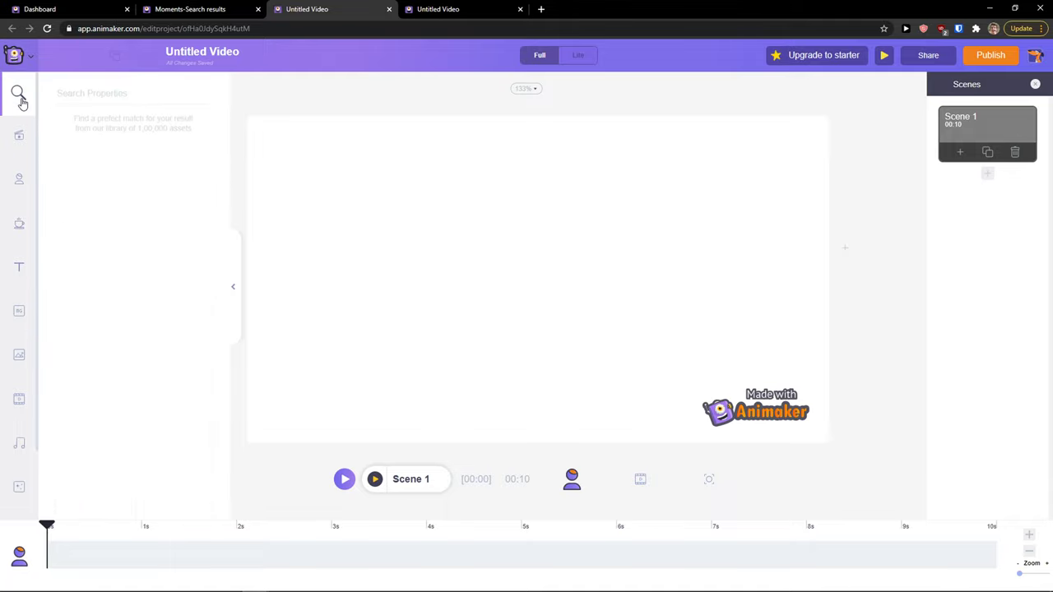
pyautogui.click(21, 138)
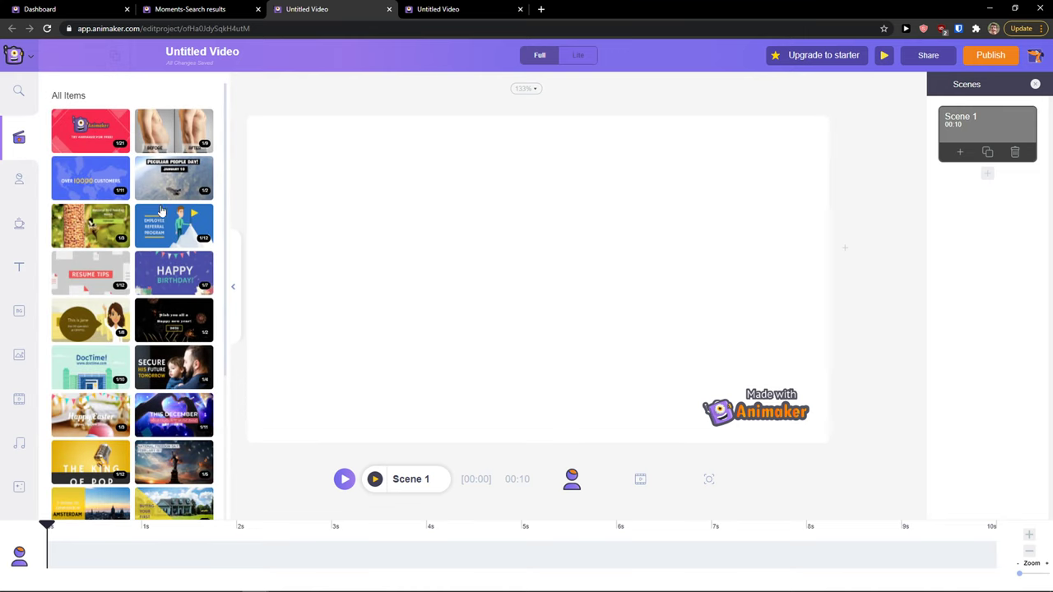
pyautogui.scroll(-1, 165, 238)
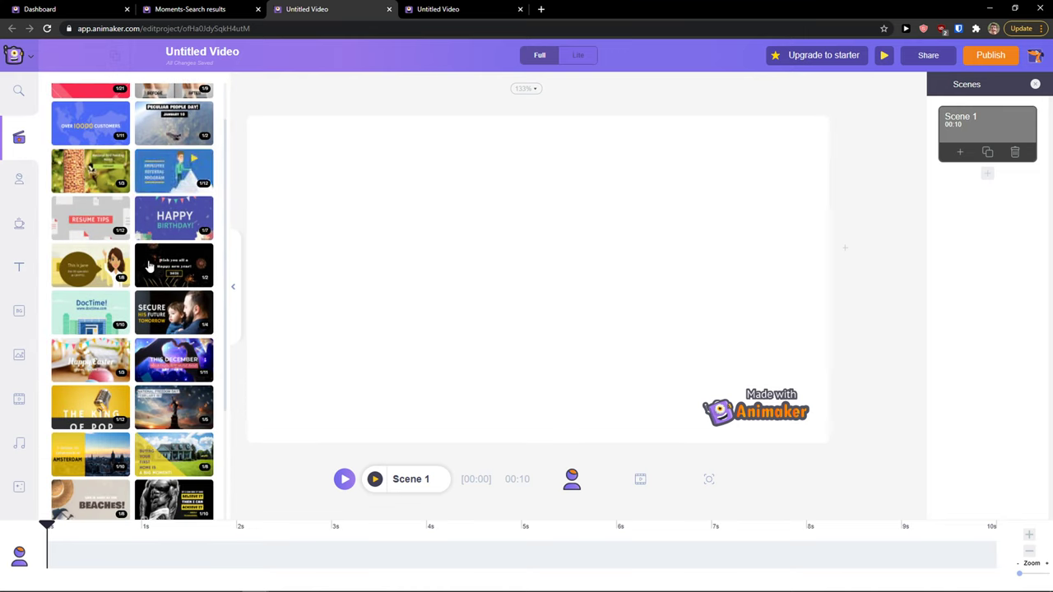
pyautogui.scroll(1, 146, 273)
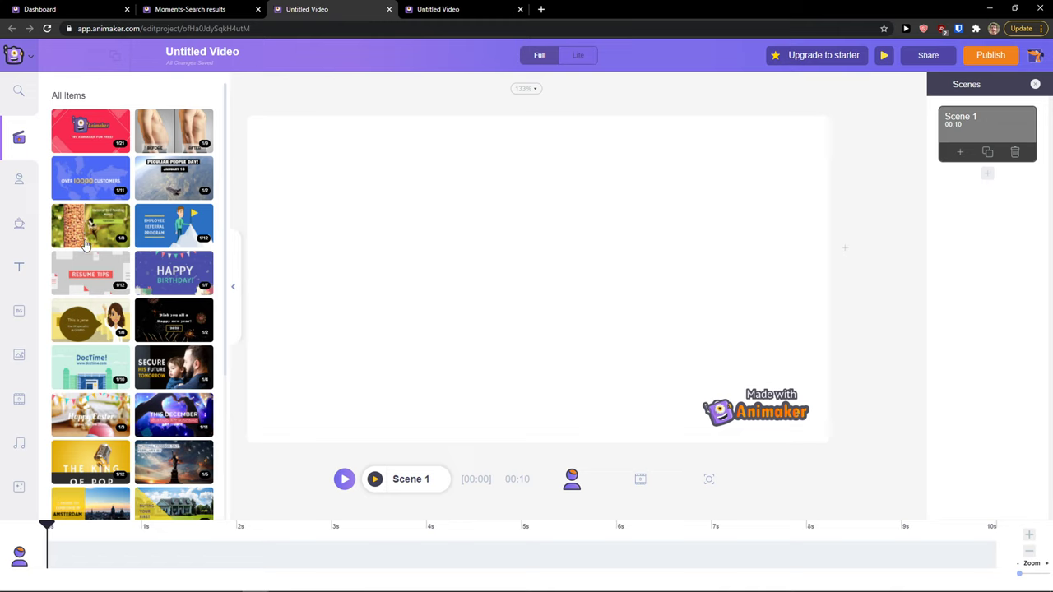
pyautogui.scroll(-1, 84, 245)
pyautogui.scroll(-4, 85, 245)
pyautogui.scroll(-4, 85, 244)
pyautogui.scroll(-4, 85, 245)
pyautogui.scroll(-2, 85, 244)
pyautogui.scroll(-2, 85, 244)
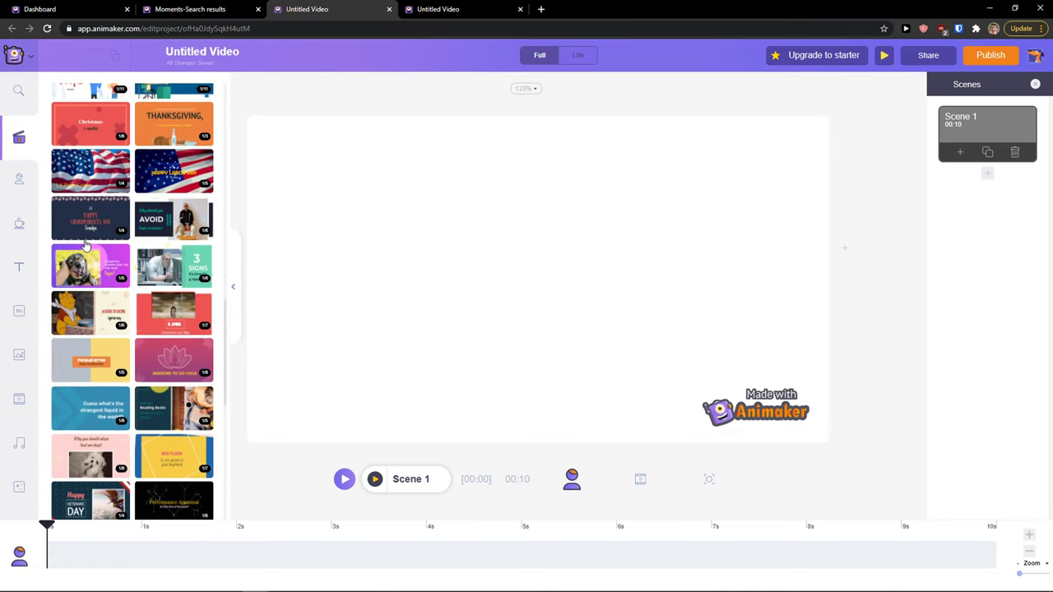
# - Scroll through the characters and props libraries
pyautogui.click(19, 178)
pyautogui.scroll(-1, 129, 219)
pyautogui.scroll(-1, 130, 220)
pyautogui.scroll(-1, 129, 220)
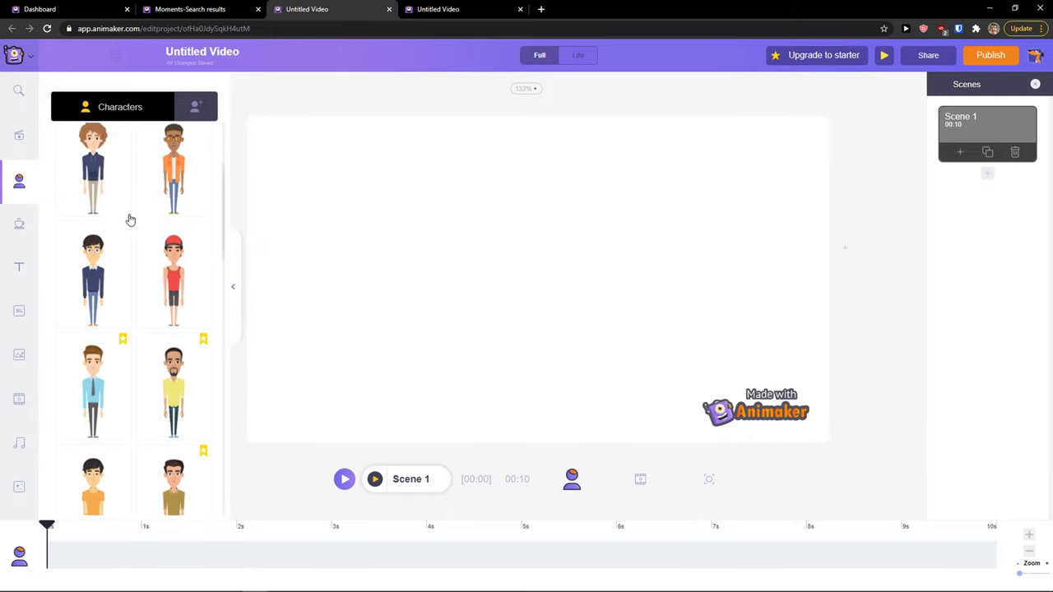
pyautogui.click(19, 224)
pyautogui.scroll(-2, 128, 224)
pyautogui.scroll(-2, 127, 224)
pyautogui.scroll(-1, 123, 229)
pyautogui.scroll(-1, 124, 271)
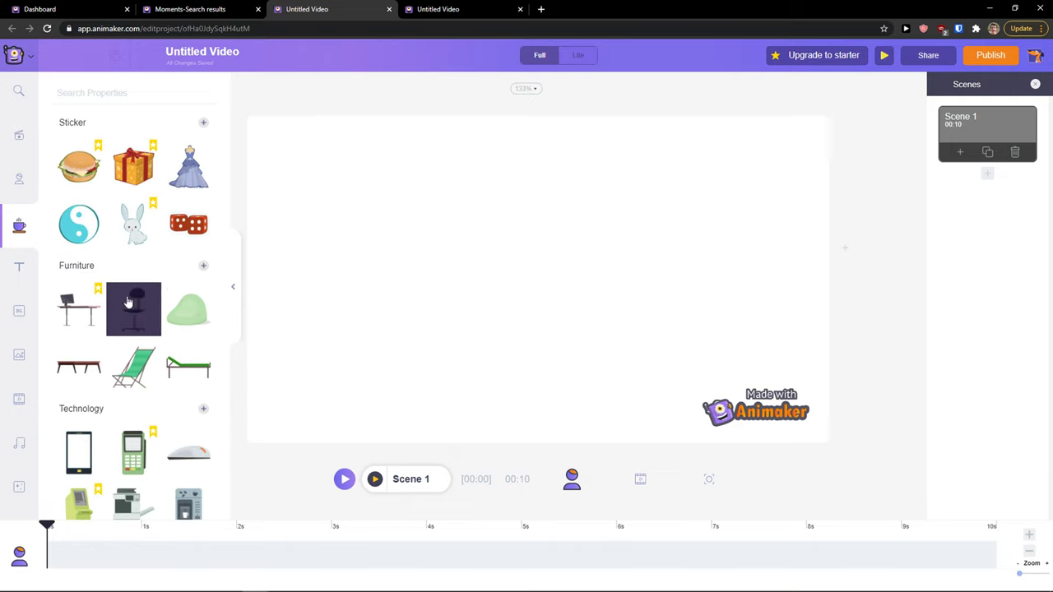
pyautogui.scroll(-2, 151, 306)
pyautogui.scroll(-1, 169, 293)
pyautogui.scroll(-1, 132, 288)
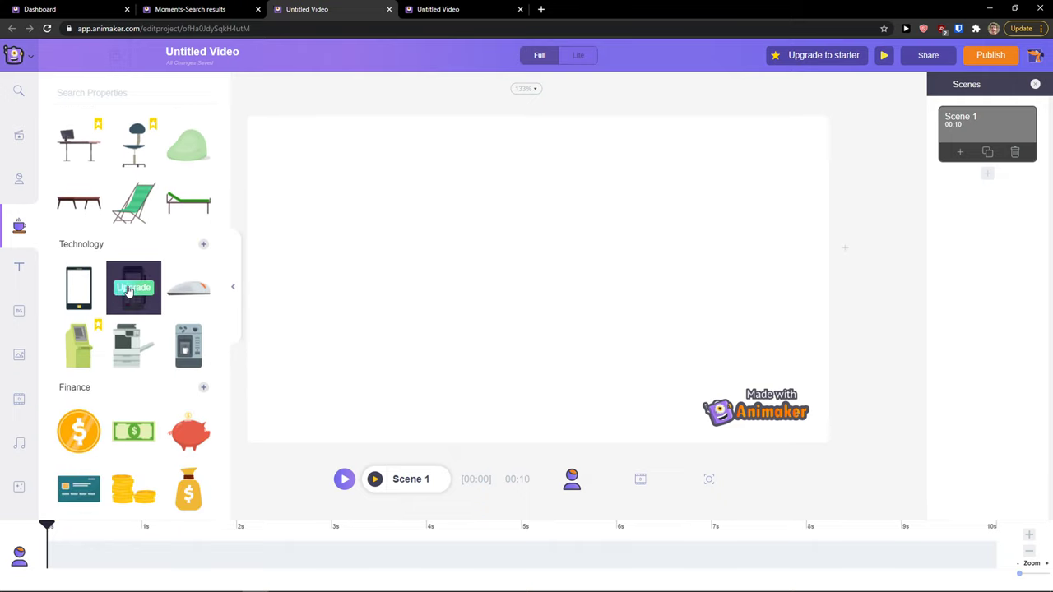
# - Look over the text styles, then scroll through the backgrounds library
pyautogui.click(20, 270)
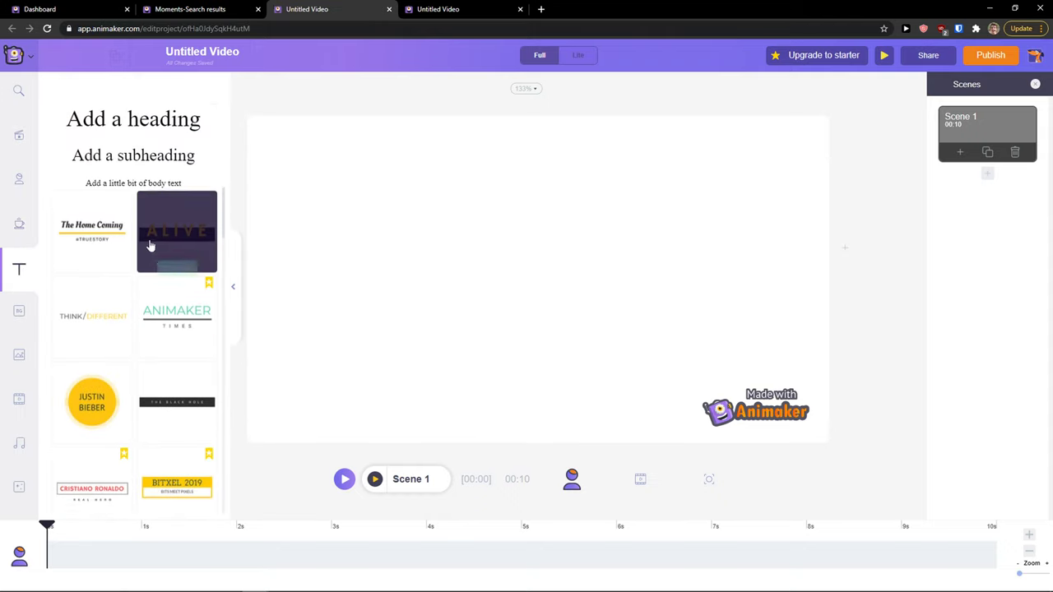
pyautogui.scroll(-1, 90, 243)
pyautogui.click(19, 311)
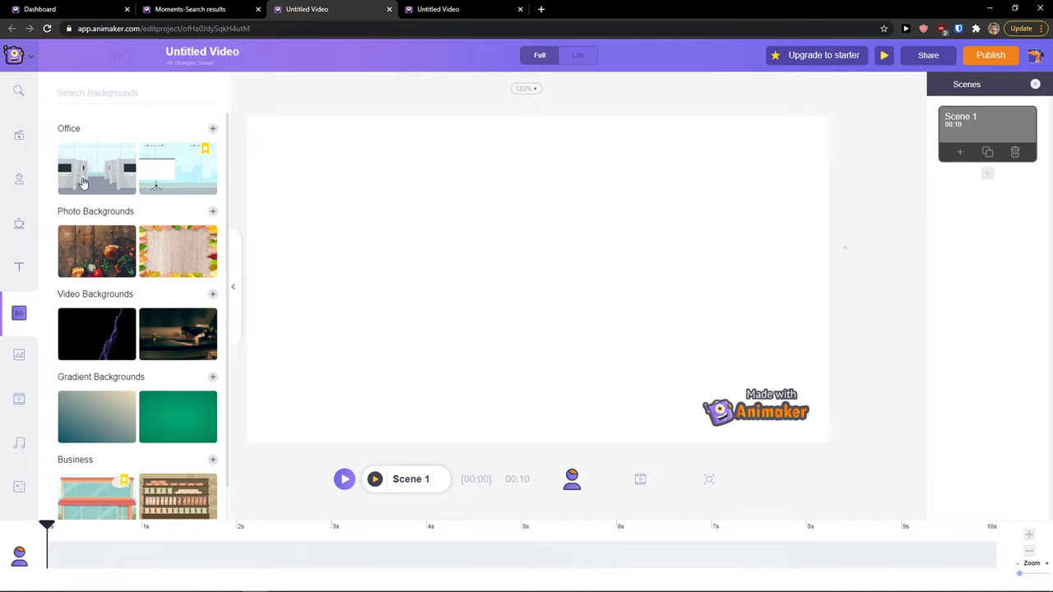
pyautogui.scroll(-1, 103, 239)
pyautogui.scroll(-2, 107, 240)
pyautogui.scroll(-1, 113, 242)
pyautogui.scroll(-2, 156, 234)
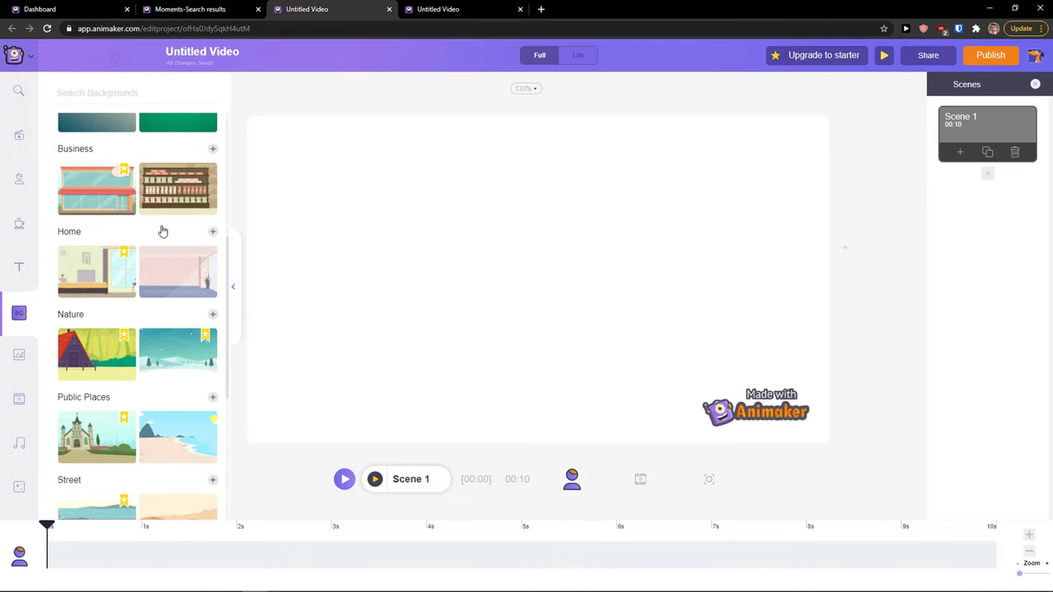
pyautogui.scroll(-1, 163, 231)
pyautogui.scroll(-2, 162, 231)
pyautogui.scroll(-1, 162, 232)
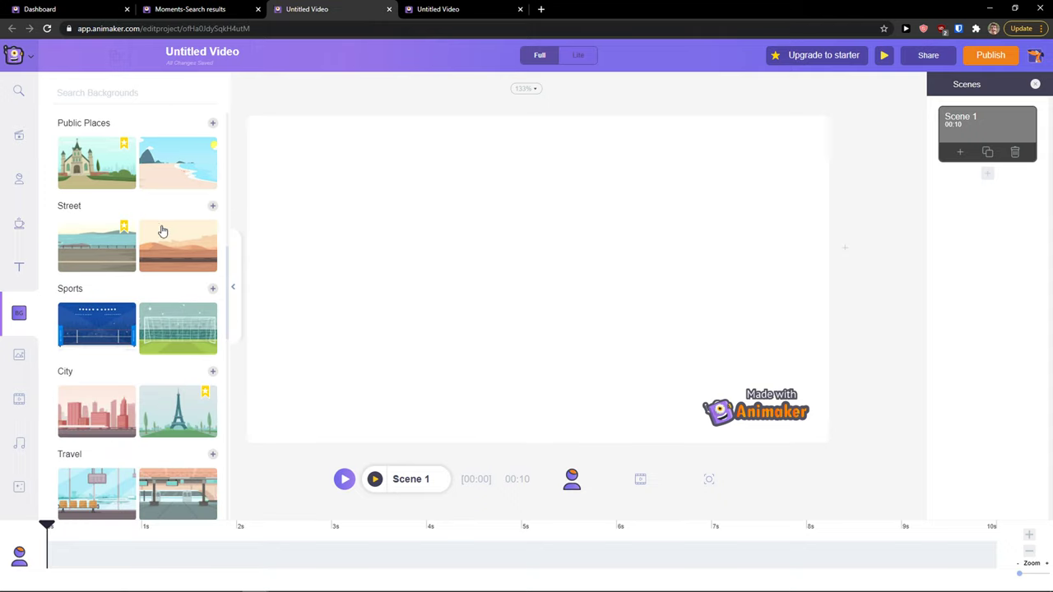
# - Browse the stock images and stock videos libraries
pyautogui.click(21, 359)
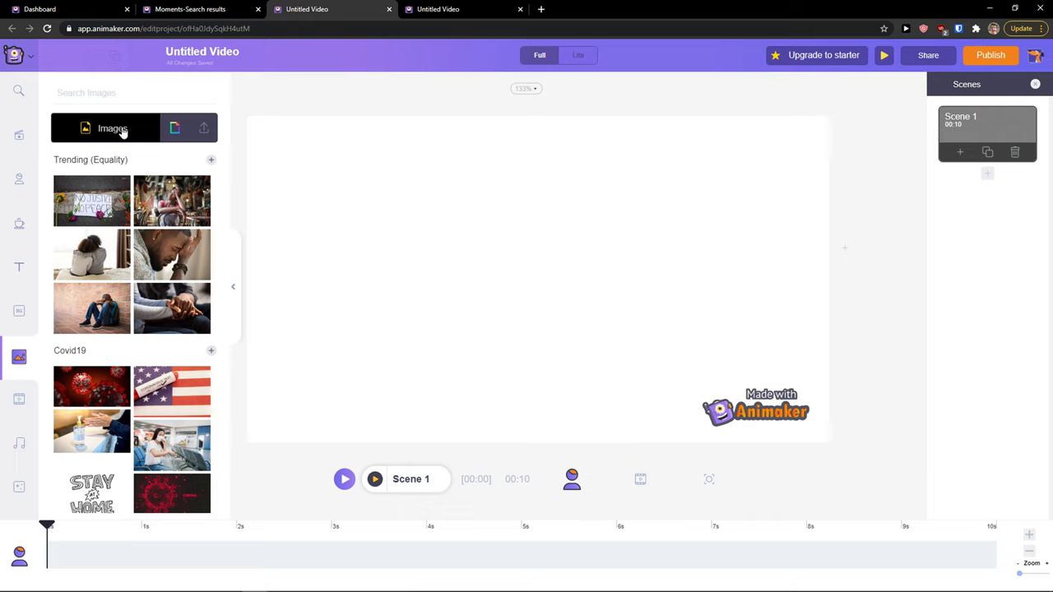
pyautogui.scroll(-1, 167, 244)
pyautogui.scroll(-1, 160, 251)
pyautogui.scroll(-1, 156, 254)
pyautogui.scroll(-1, 11, 377)
pyautogui.click(19, 344)
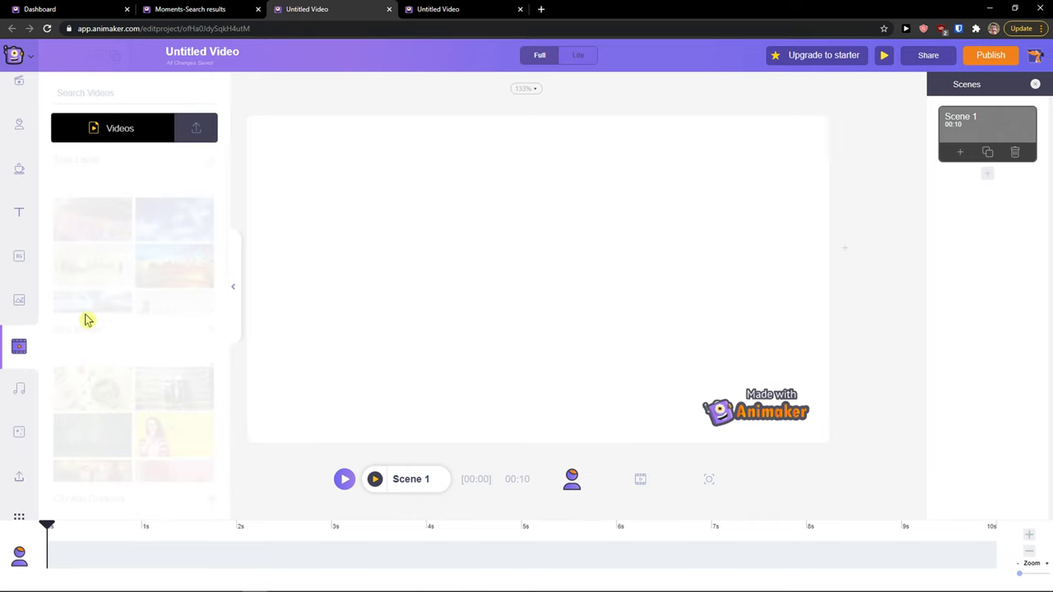
pyautogui.scroll(-1, 18, 332)
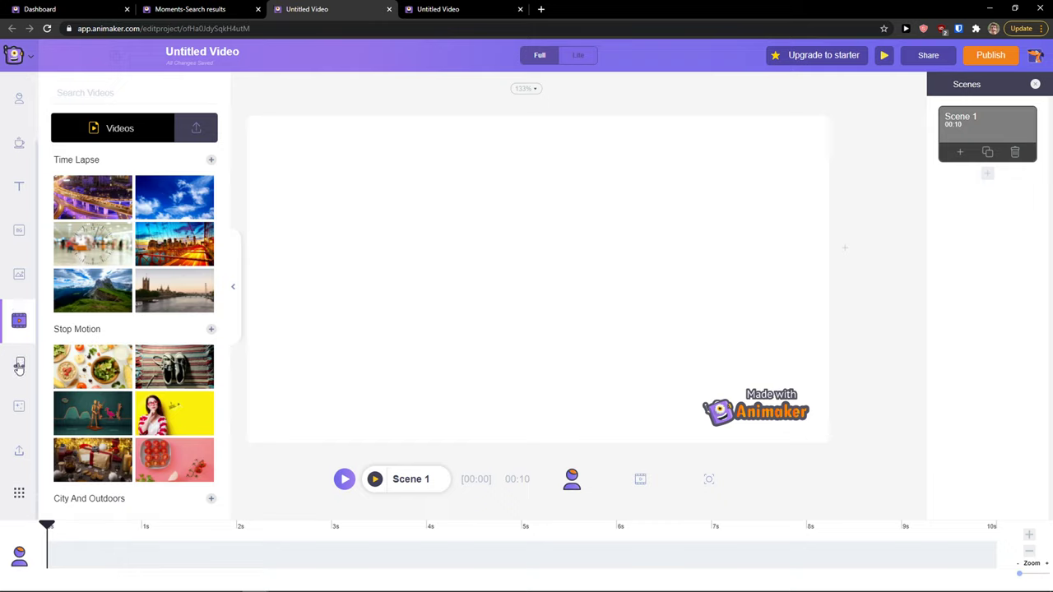
# - Look through the music, effects, uploads and apps libraries, ending on templates
pyautogui.click(18, 366)
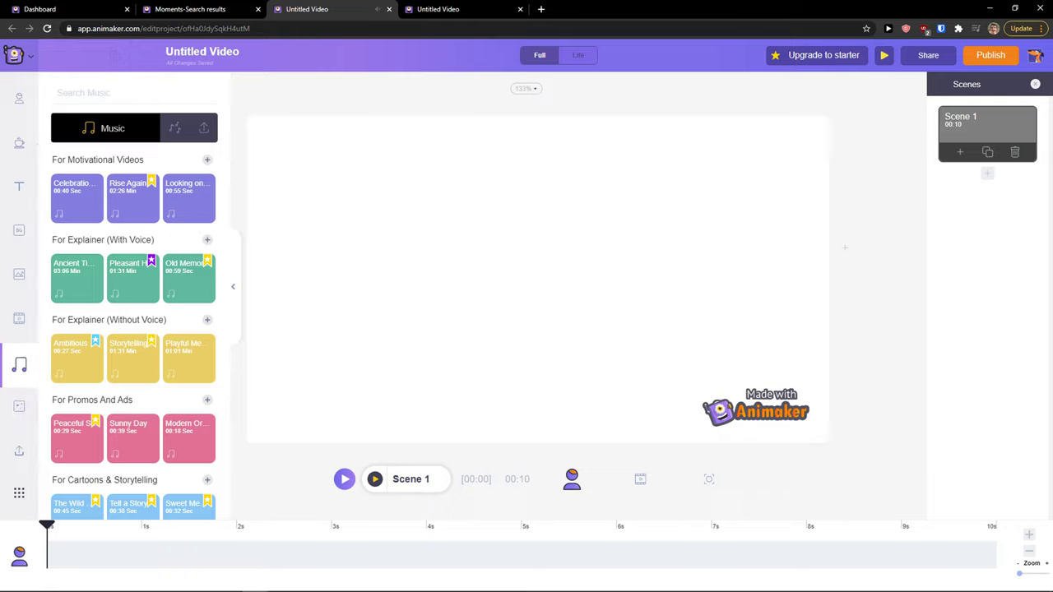
pyautogui.click(17, 408)
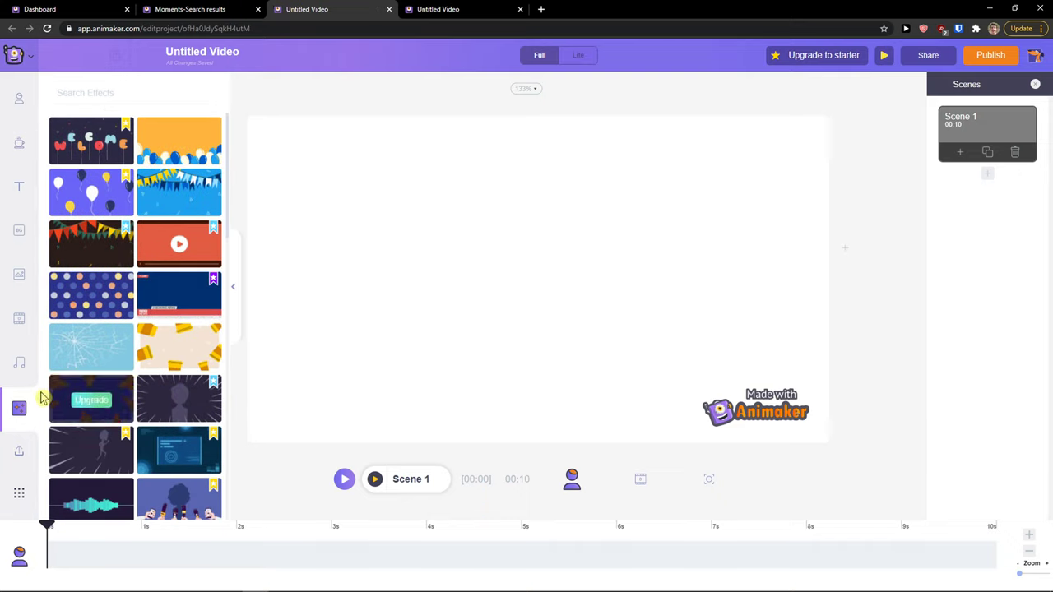
pyautogui.scroll(-1, 41, 403)
pyautogui.click(18, 452)
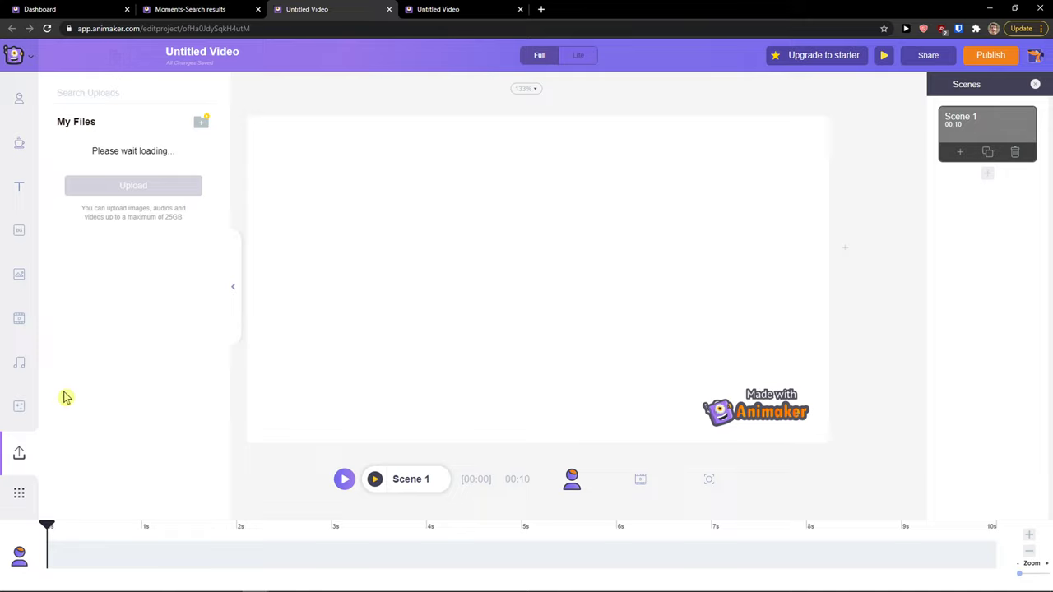
pyautogui.click(18, 493)
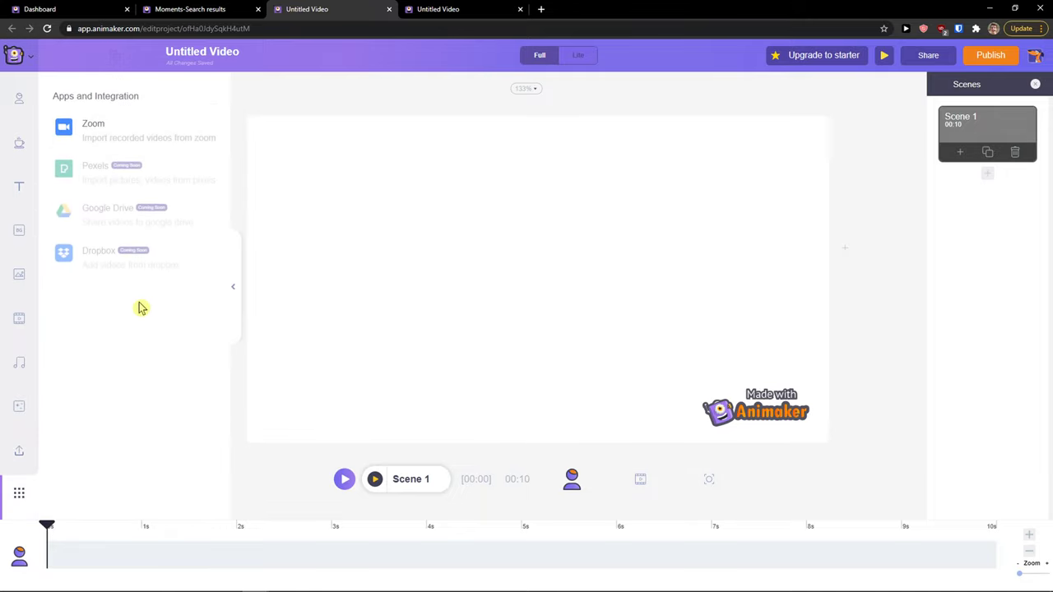
pyautogui.scroll(2, 25, 229)
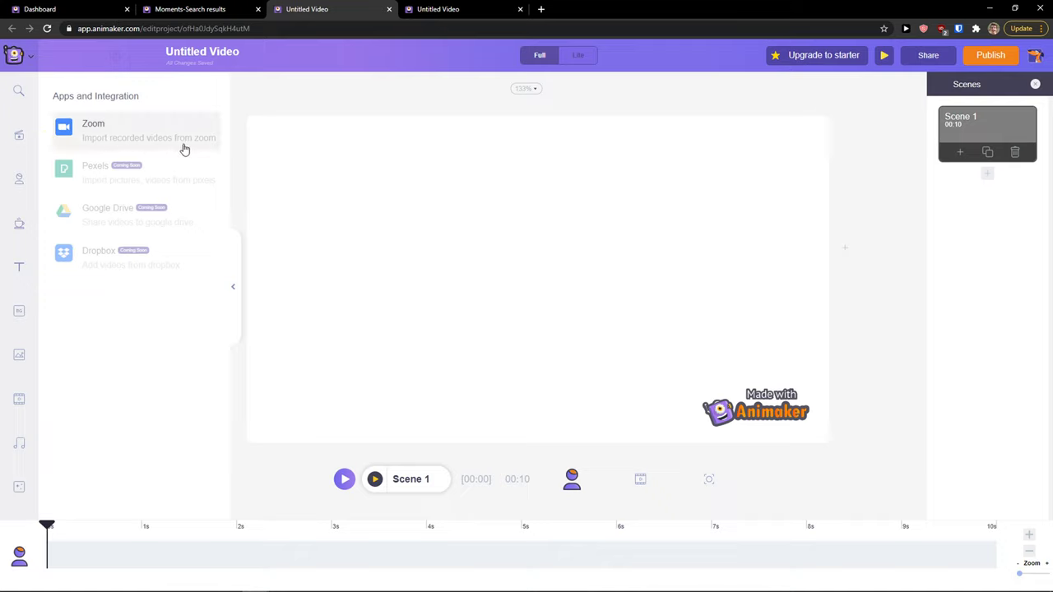
pyautogui.click(18, 135)
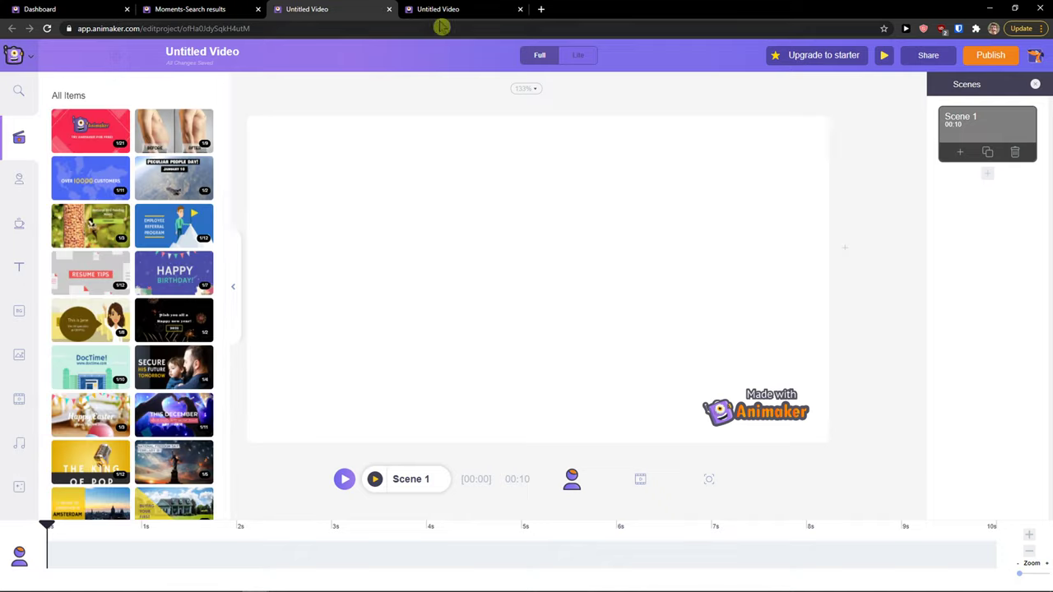
pyautogui.click(434, 12)
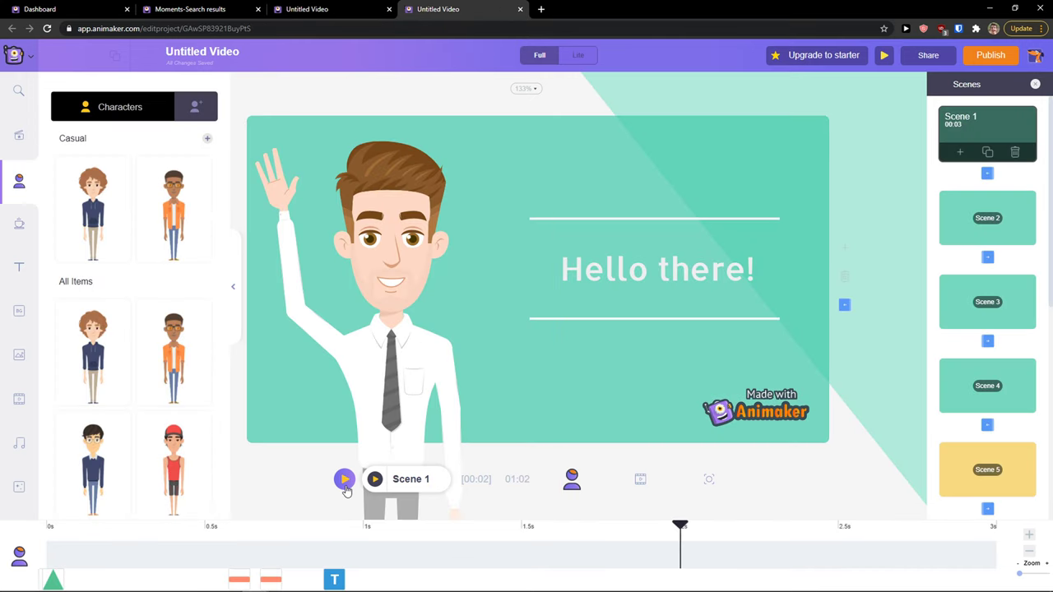
pyautogui.click(345, 480)
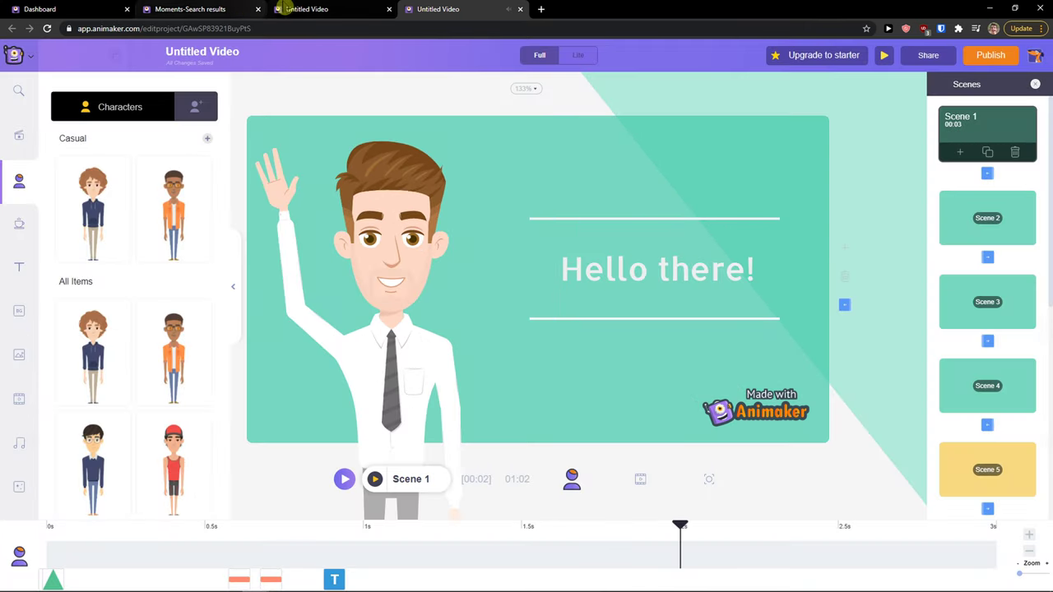
# - Add the dark-haired character with glasses, enlarge it, and place it on the left
pyautogui.click(288, 9)
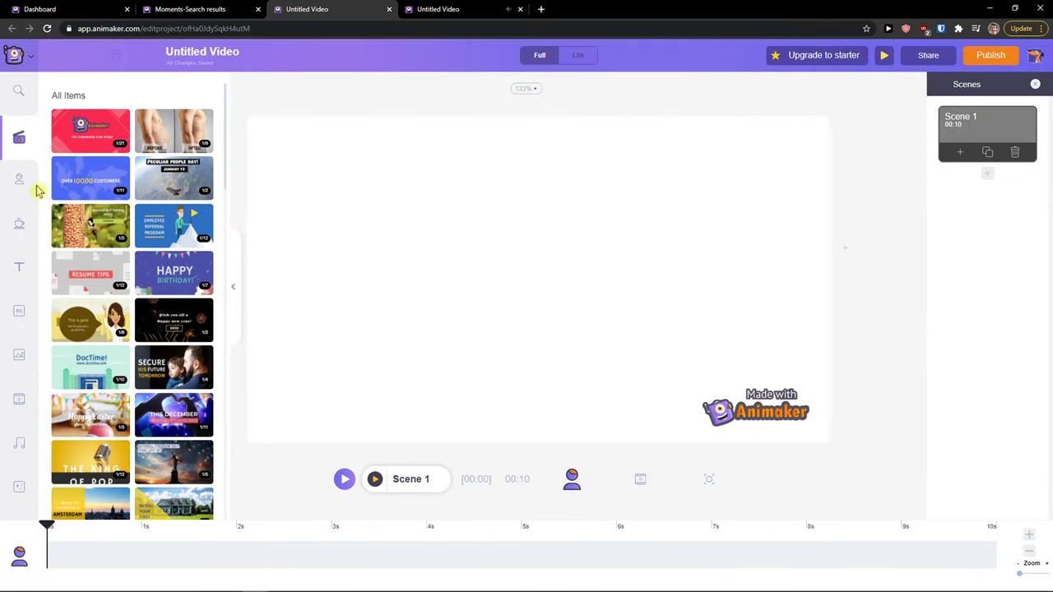
pyautogui.click(33, 184)
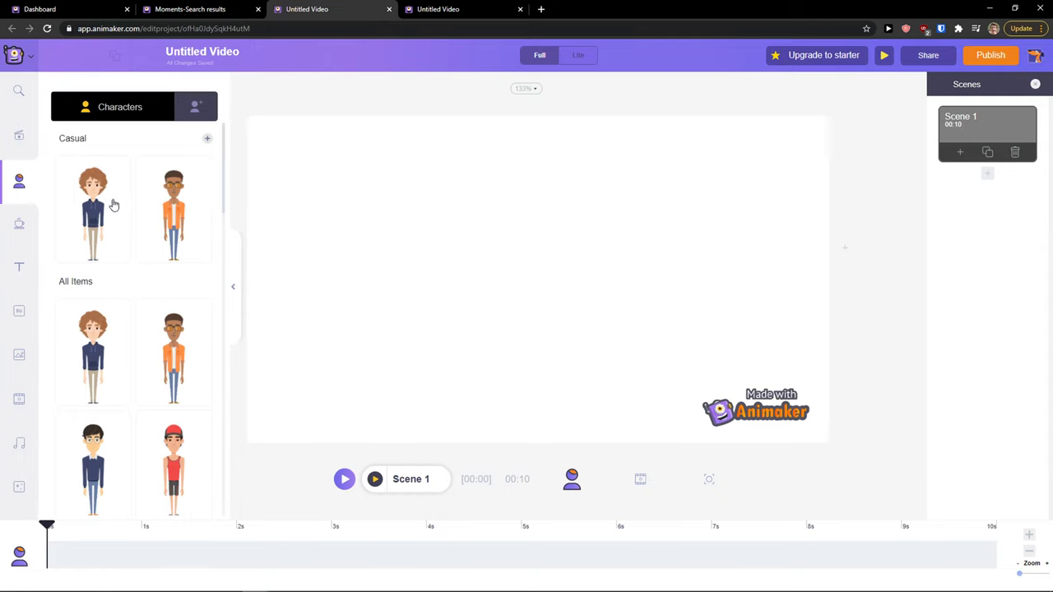
pyautogui.scroll(-2, 164, 214)
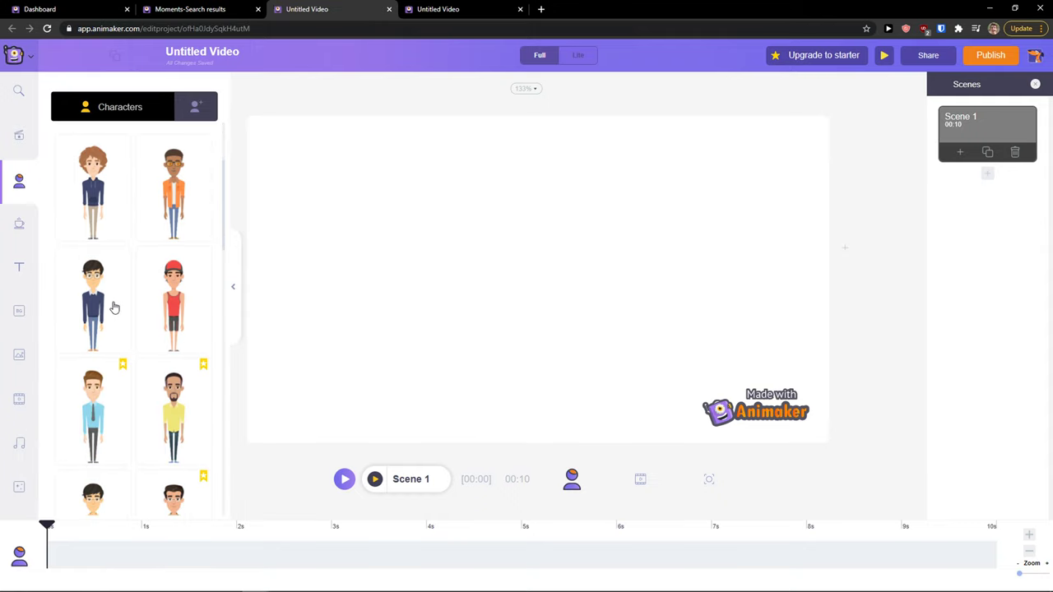
pyautogui.click(114, 307)
pyautogui.moveTo(528, 284); pyautogui.dragTo(338, 283)
pyautogui.moveTo(410, 430); pyautogui.dragTo(436, 437)
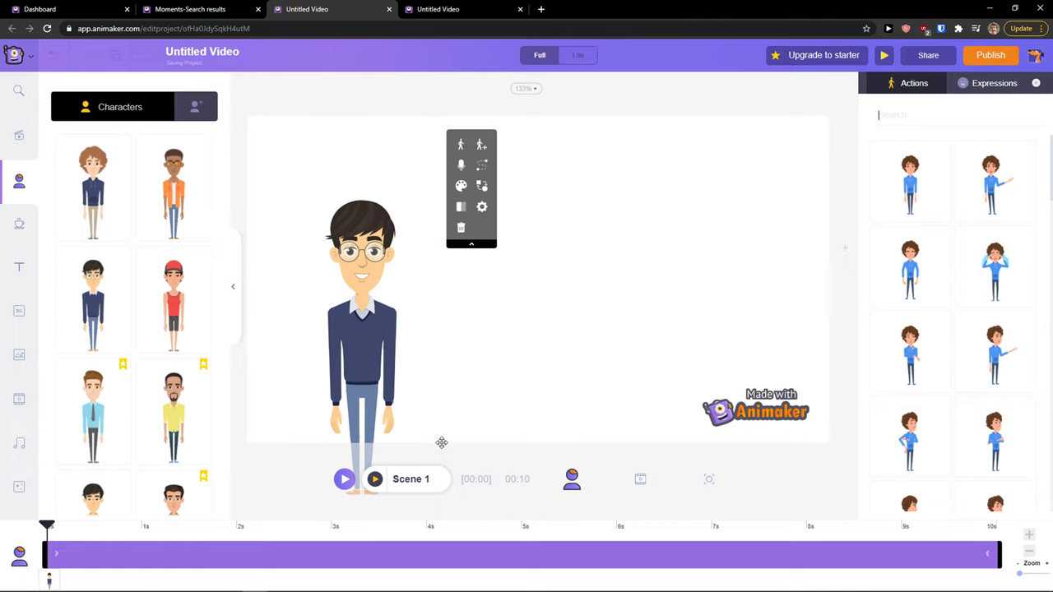
pyautogui.moveTo(370, 362)
pyautogui.mouseDown()
pyautogui.moveTo(323, 312)
pyautogui.moveTo(337, 298)
pyautogui.mouseUp()
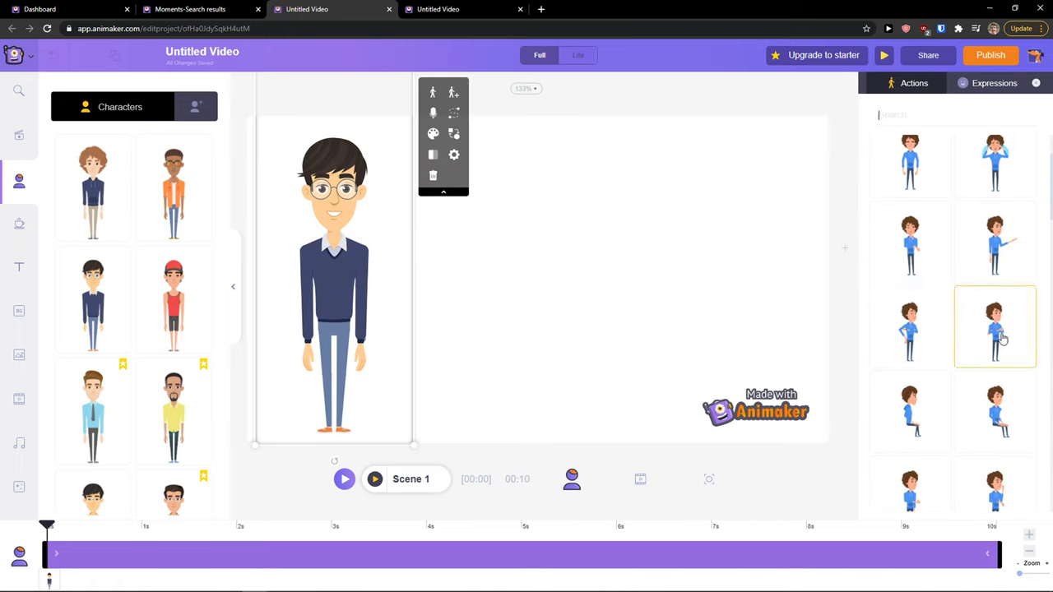
# - Give the character the waving action
pyautogui.scroll(-2, 991, 341)
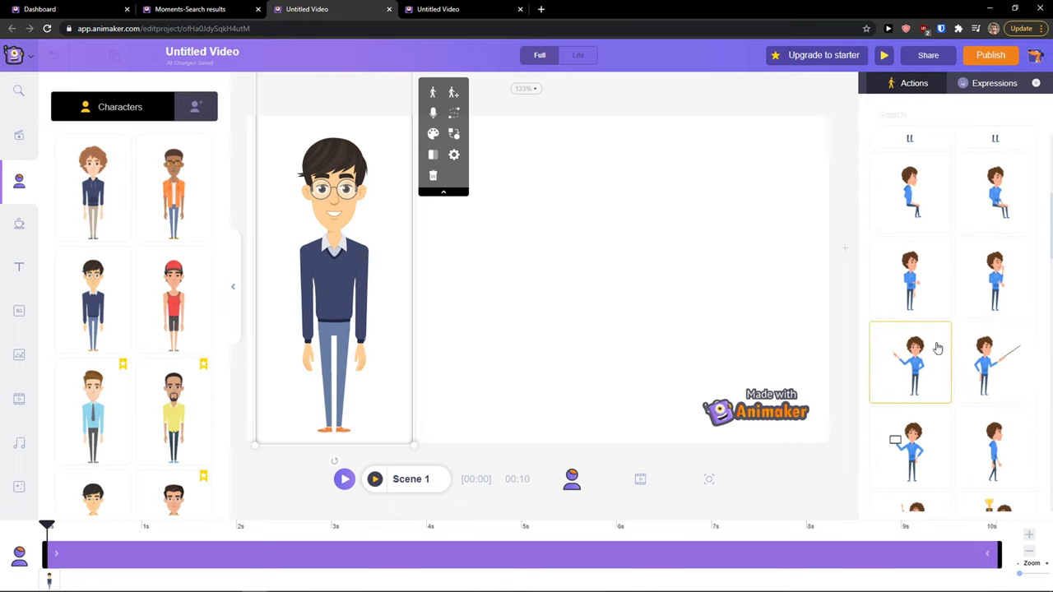
pyautogui.scroll(-3, 946, 304)
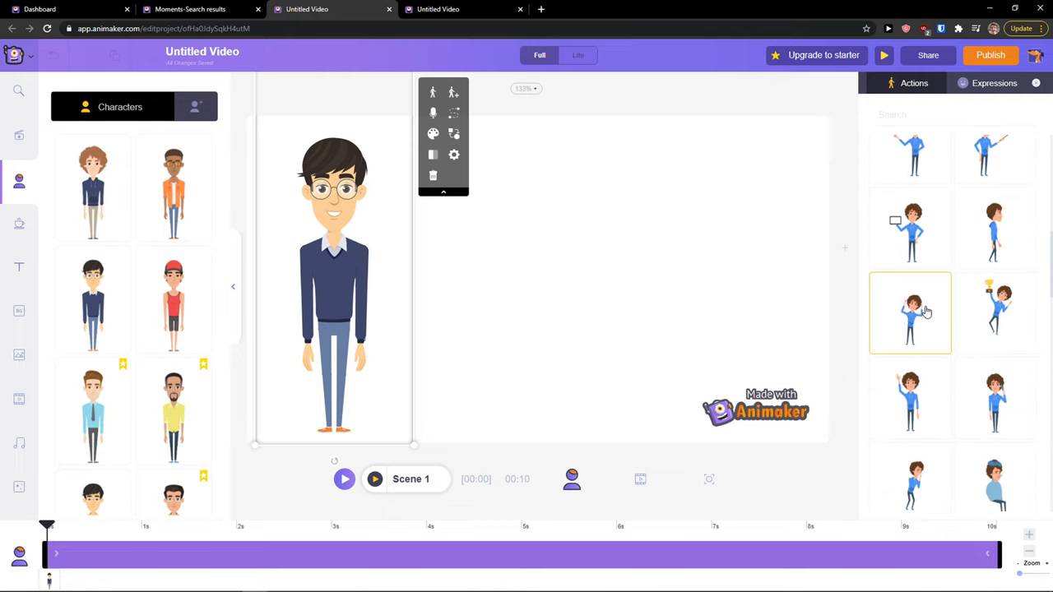
pyautogui.scroll(-1, 925, 311)
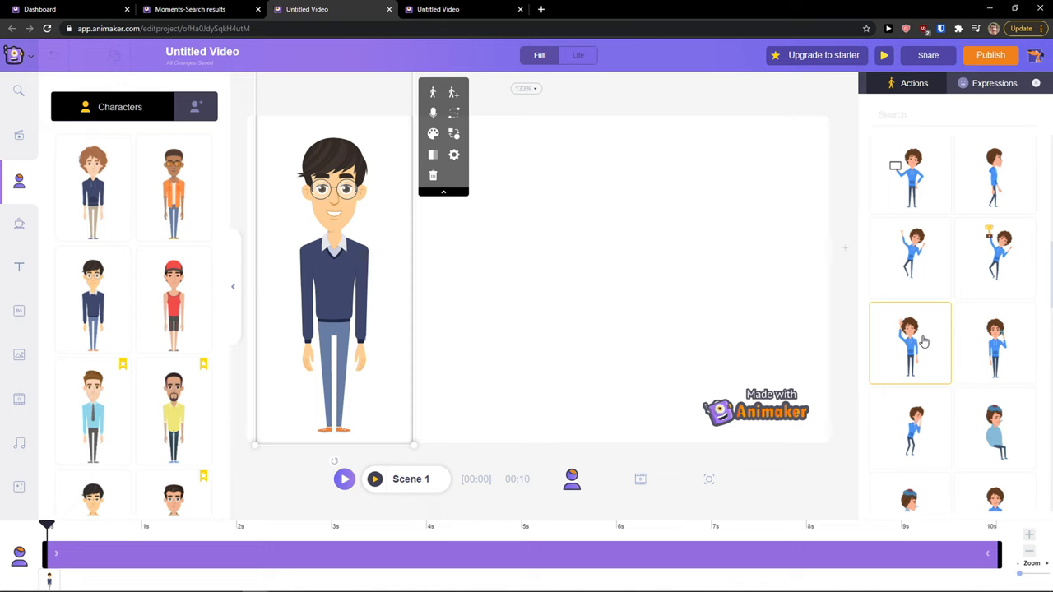
pyautogui.click(923, 341)
# - Play the sample project's video preview for reference
pyautogui.click(455, 9)
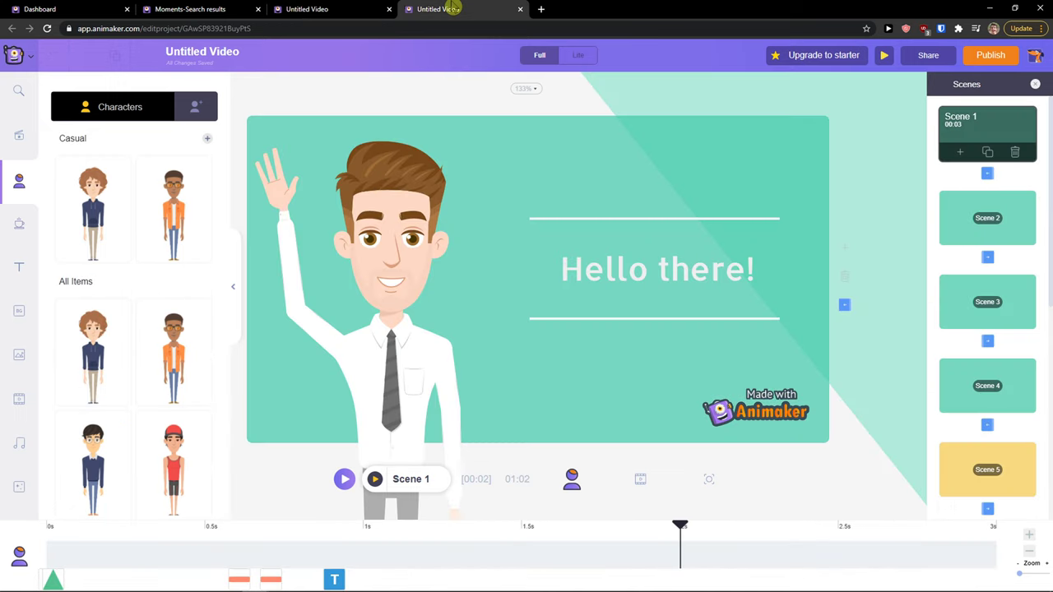
pyautogui.click(961, 582)
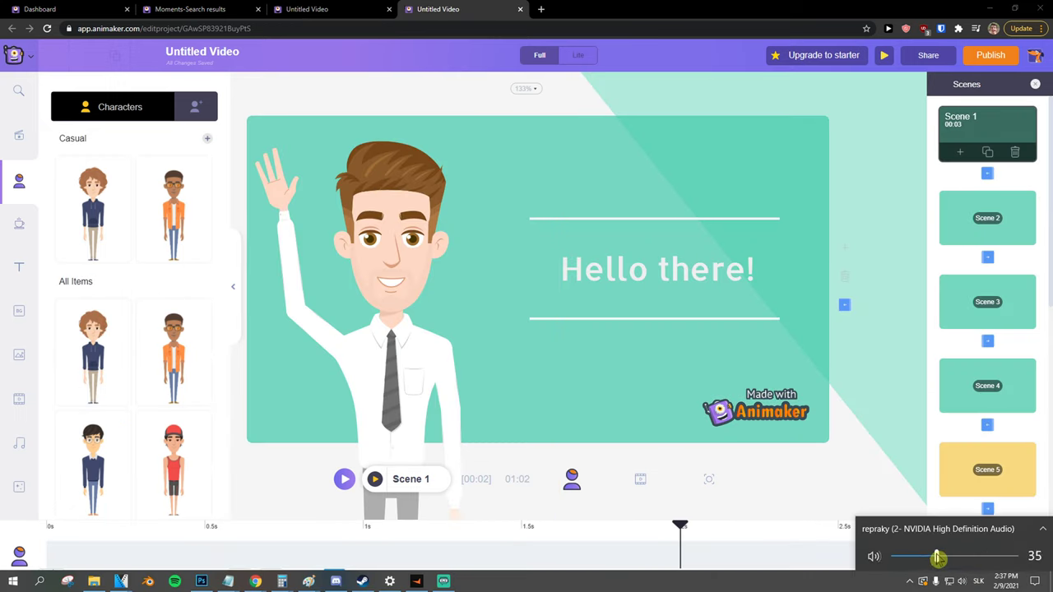
pyautogui.click(344, 481)
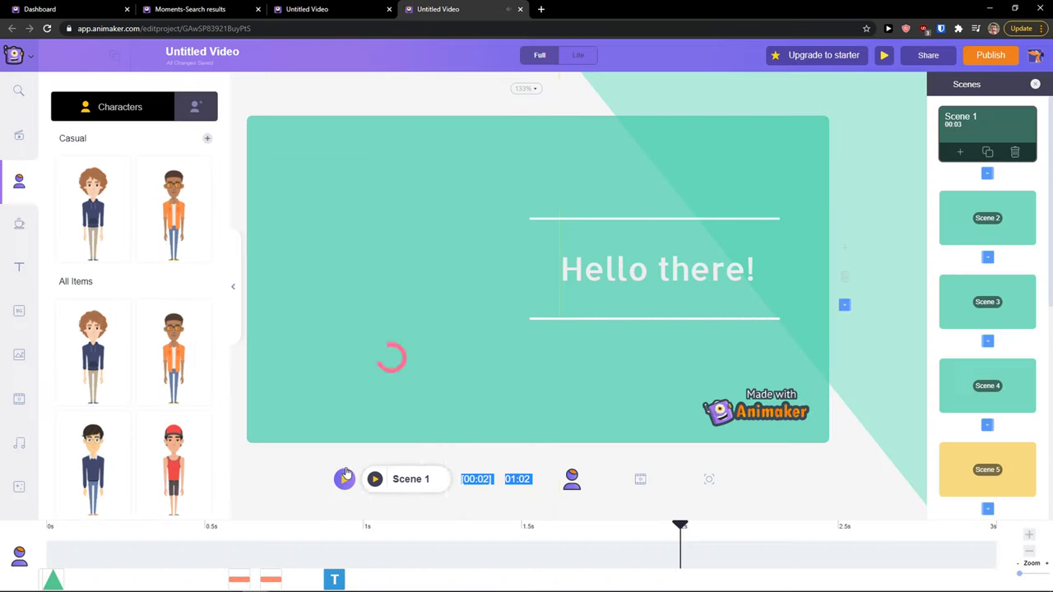
# - Enlarge the waving character to extend below the stage and shift it slightly left
pyautogui.click(316, 16)
pyautogui.moveTo(443, 443); pyautogui.dragTo(536, 547)
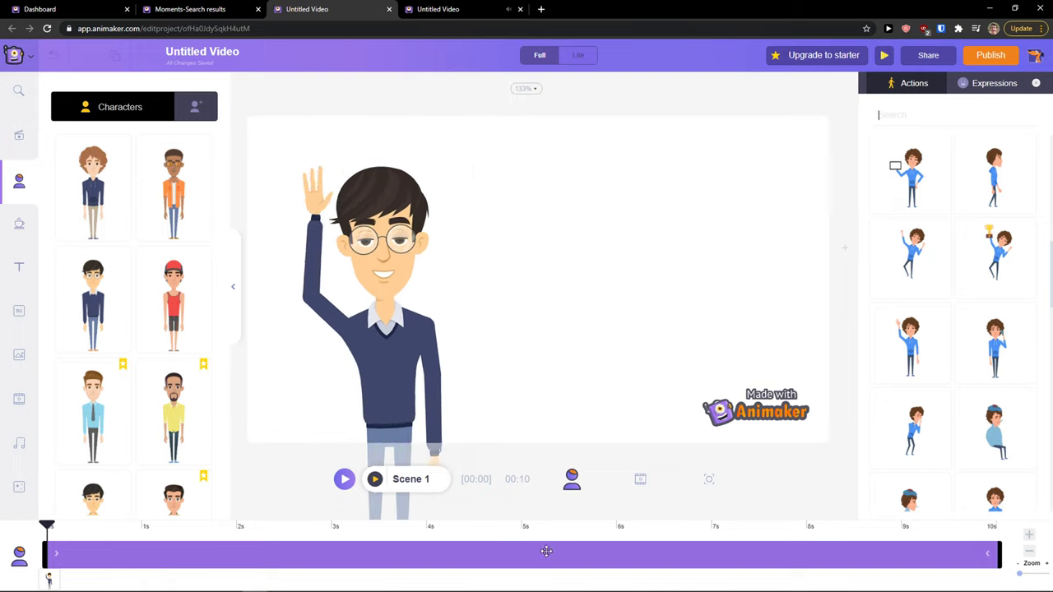
pyautogui.moveTo(396, 327); pyautogui.dragTo(359, 324)
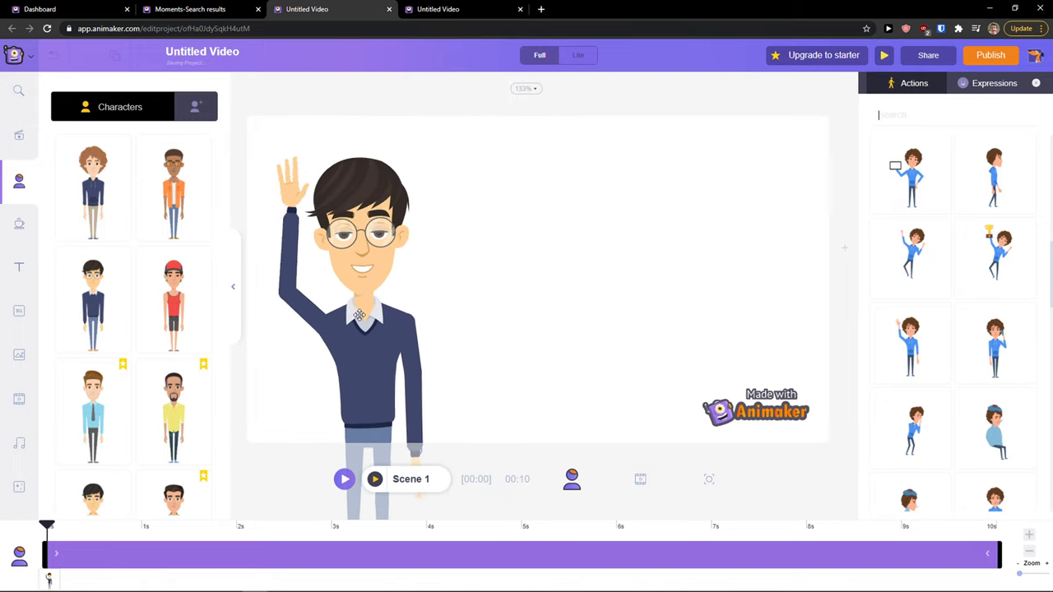
# - Preview Scene 1, then trim its duration from 10 to 8 seconds
pyautogui.click(379, 320)
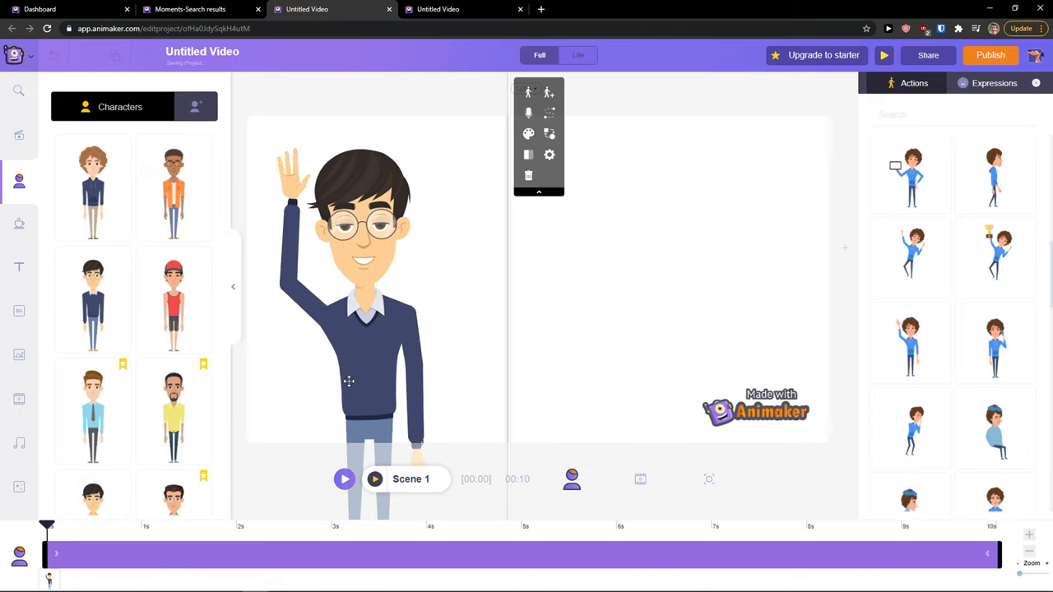
pyautogui.click(376, 482)
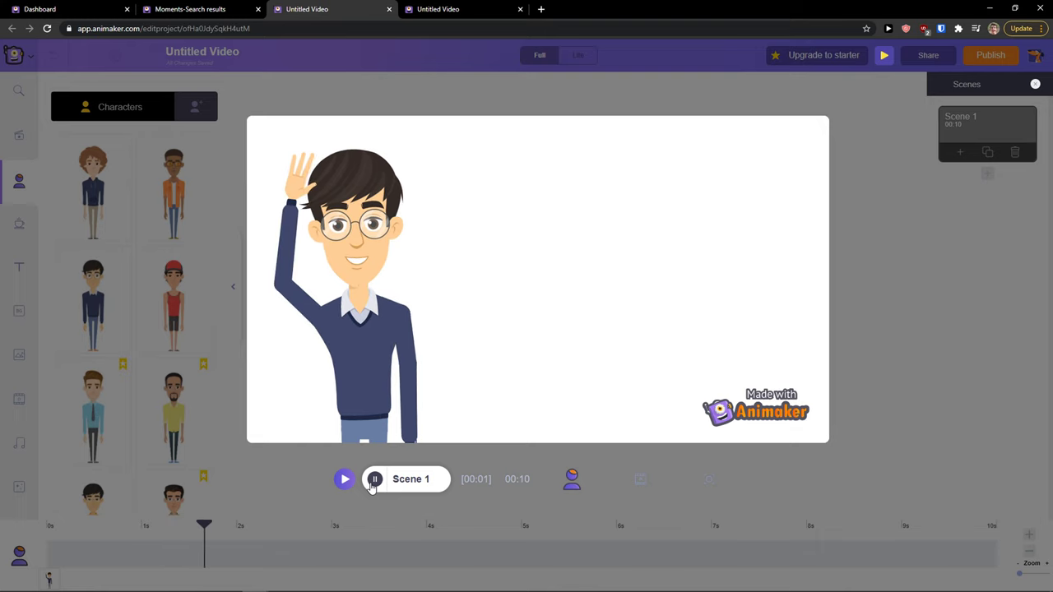
pyautogui.click(374, 480)
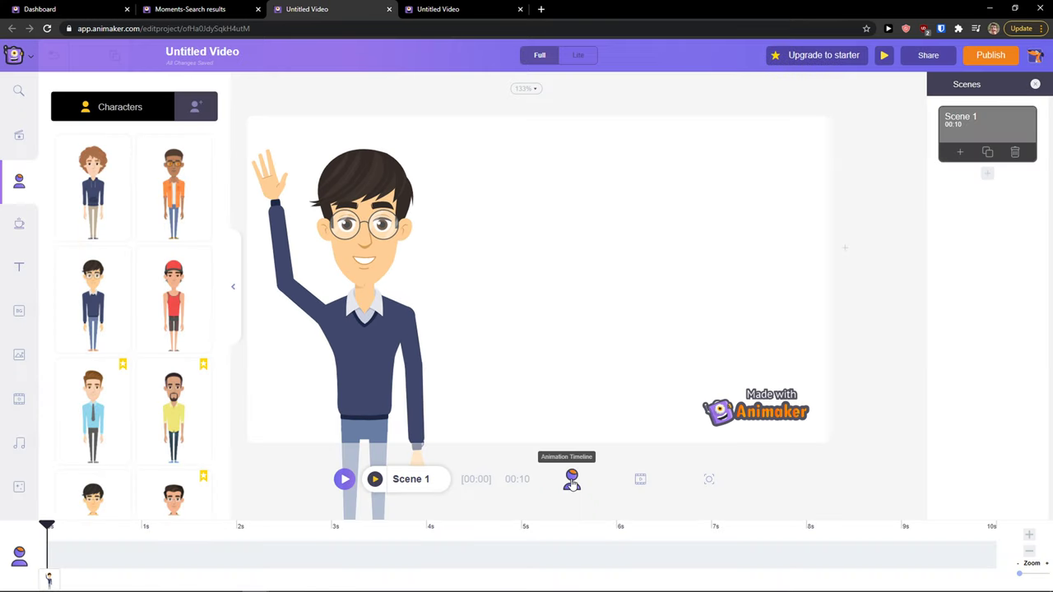
pyautogui.click(640, 482)
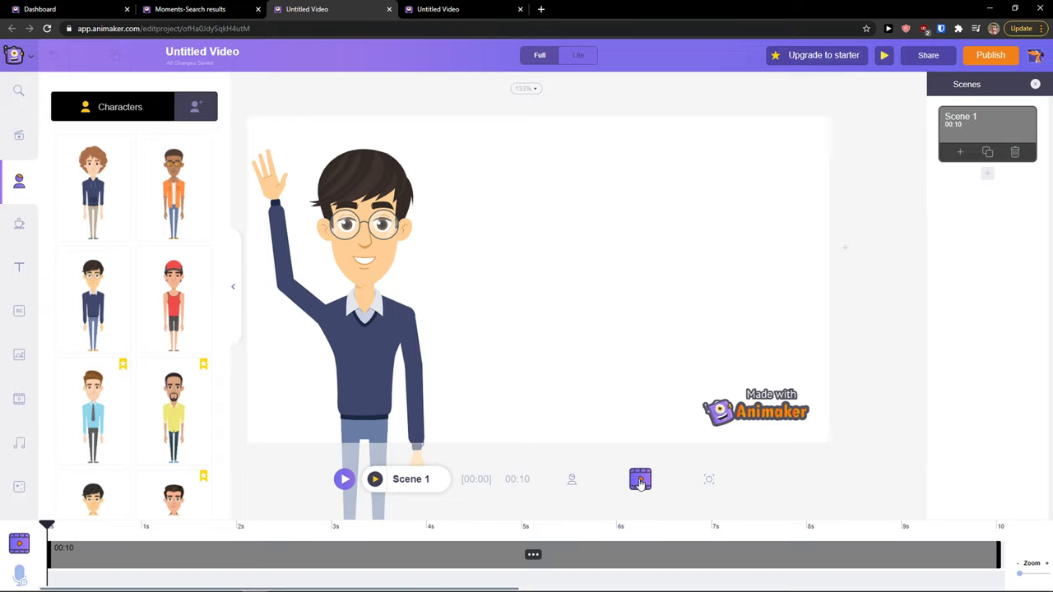
pyautogui.click(573, 482)
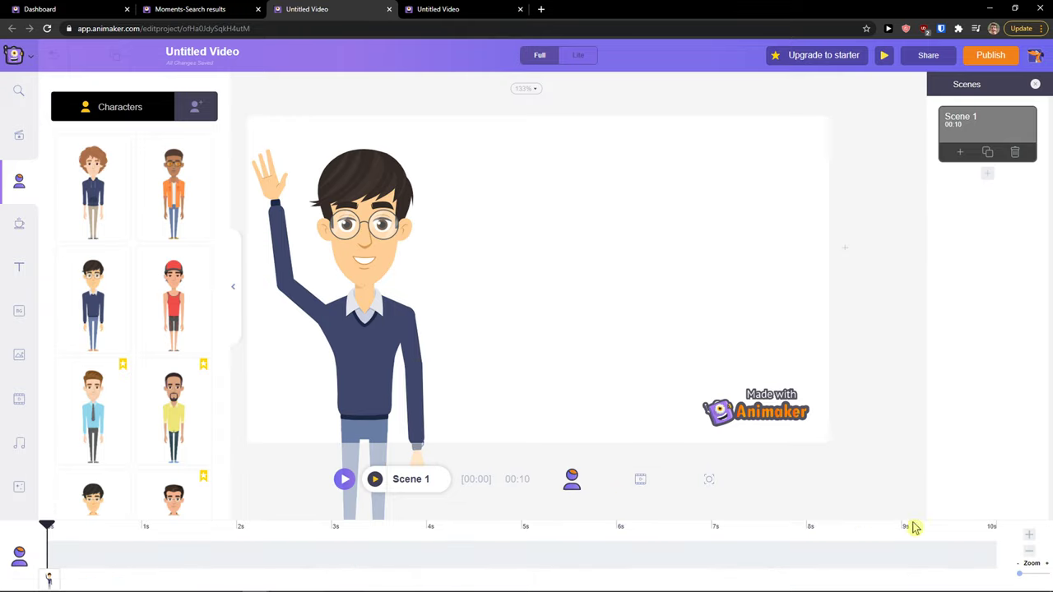
pyautogui.click(1031, 535)
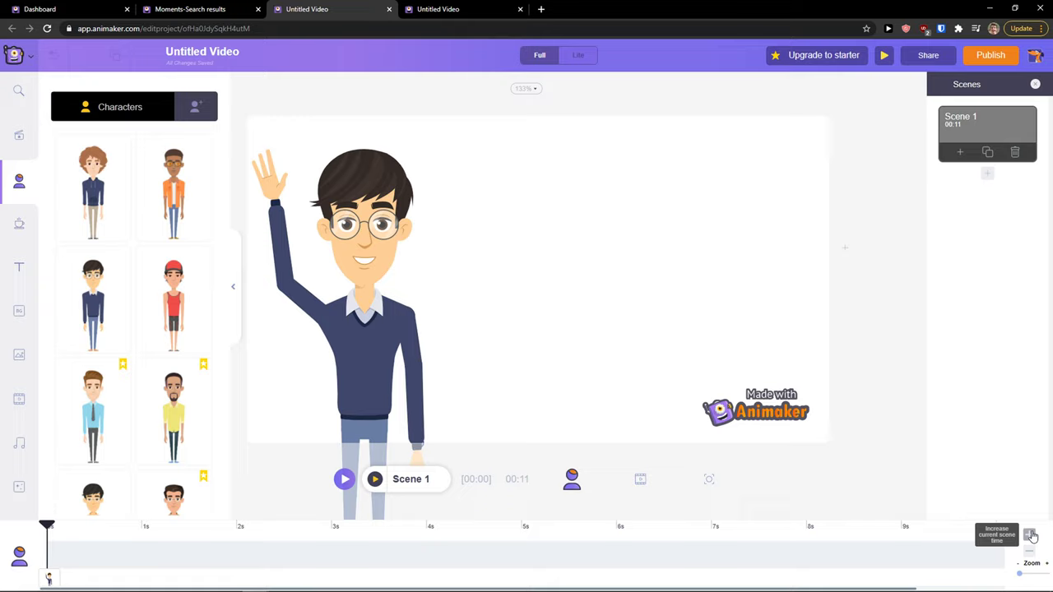
pyautogui.click(1030, 549)
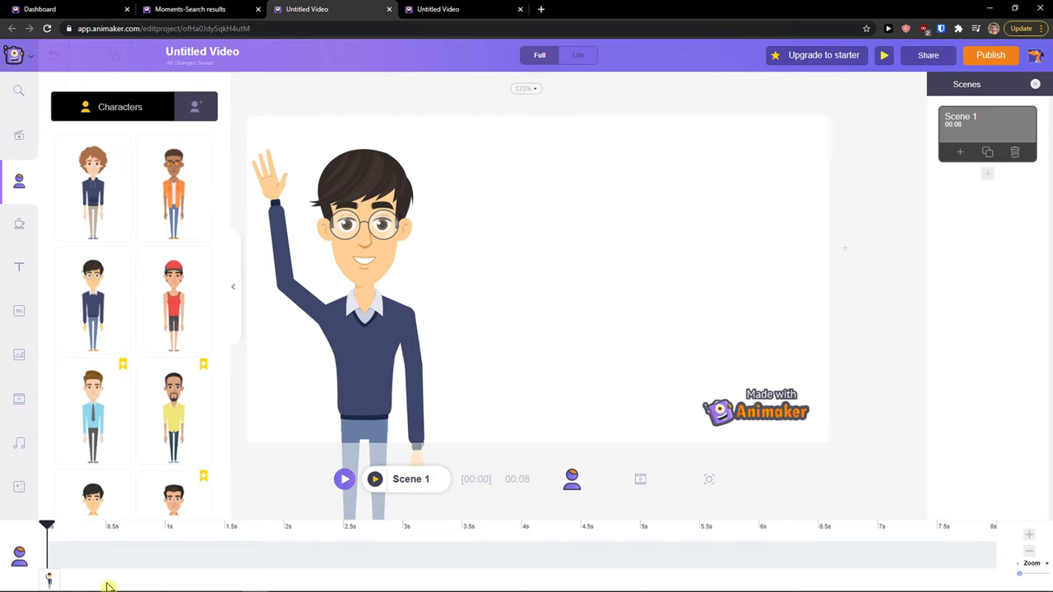
pyautogui.click(99, 555)
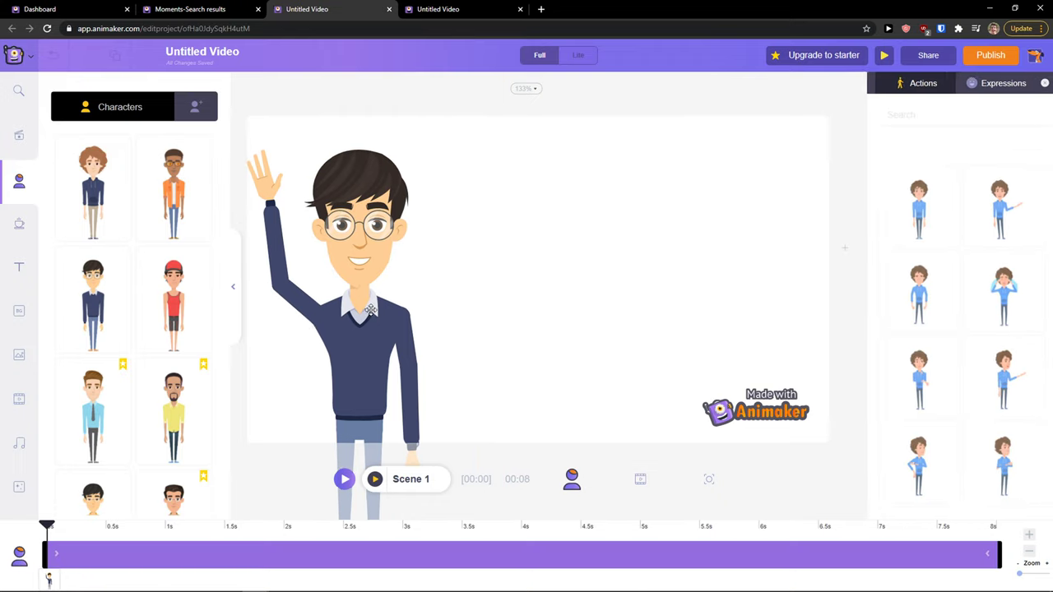
# - Apply the green gradient background to Scene 1
pyautogui.click(19, 312)
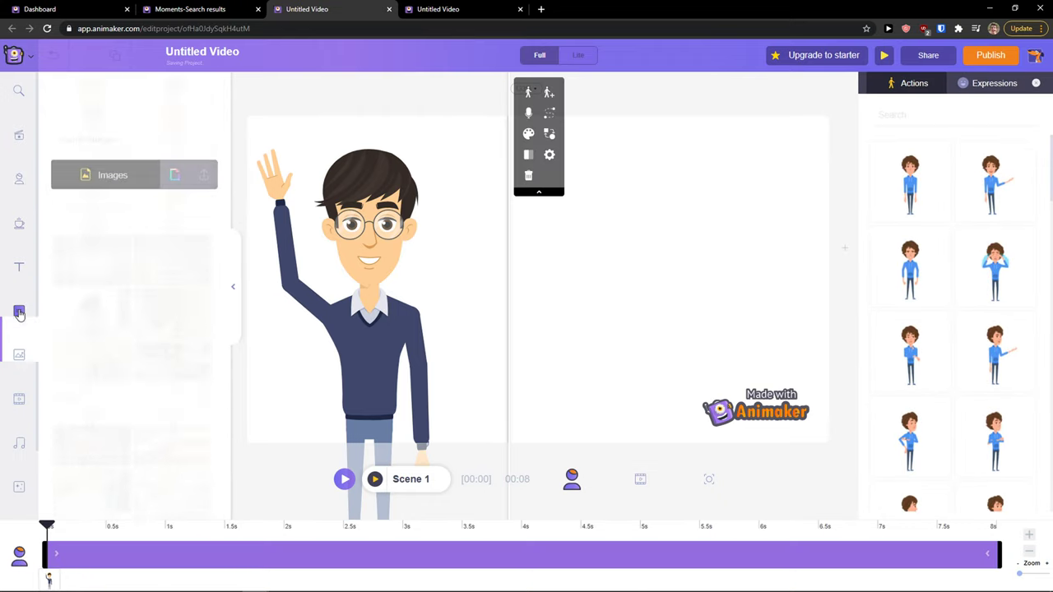
pyautogui.click(169, 399)
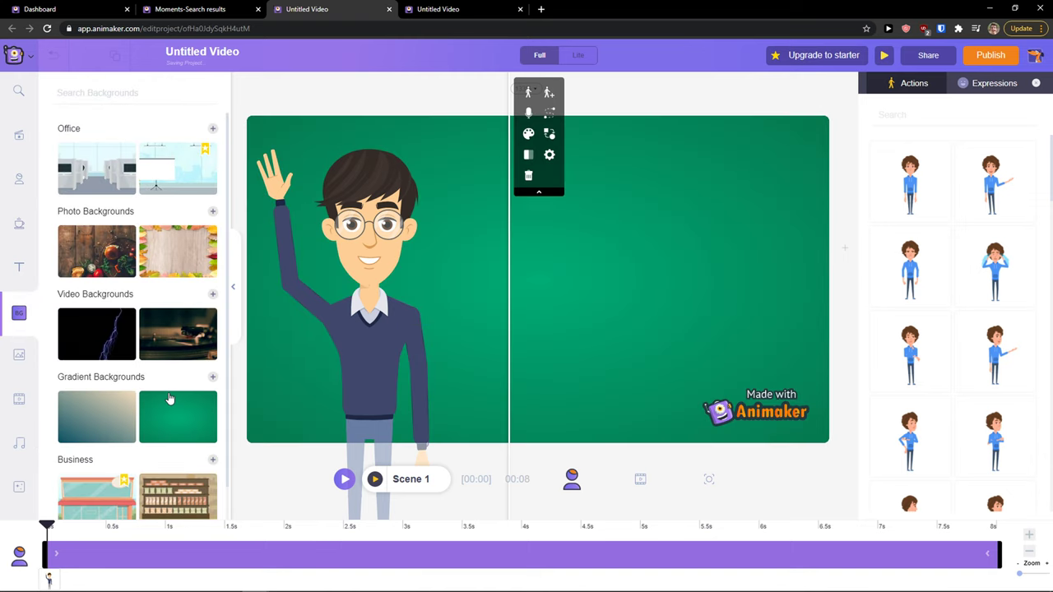
pyautogui.click(433, 8)
pyautogui.click(329, 8)
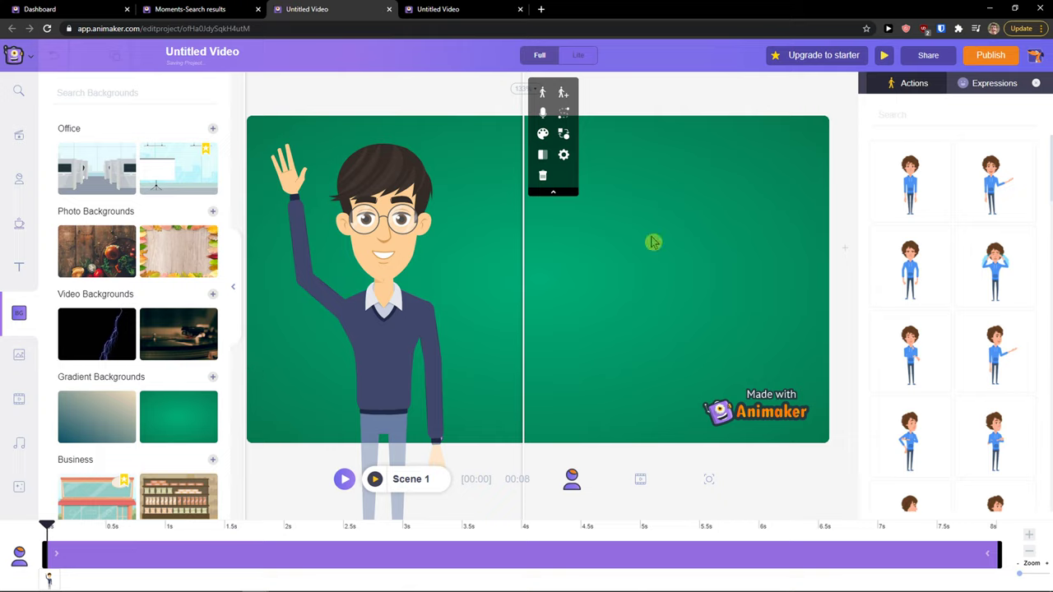
pyautogui.click(1038, 85)
pyautogui.click(1003, 126)
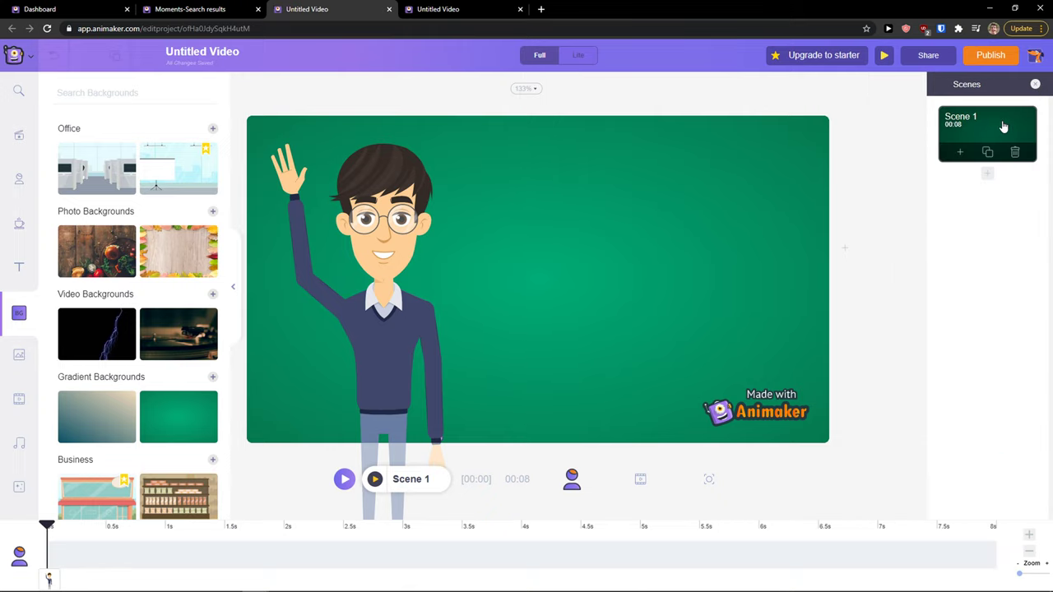
# - Try the pink room and purple stage backgrounds
pyautogui.scroll(-2, 106, 336)
pyautogui.scroll(-3, 123, 317)
pyautogui.scroll(-2, 108, 311)
pyautogui.scroll(-3, 107, 311)
pyautogui.click(165, 277)
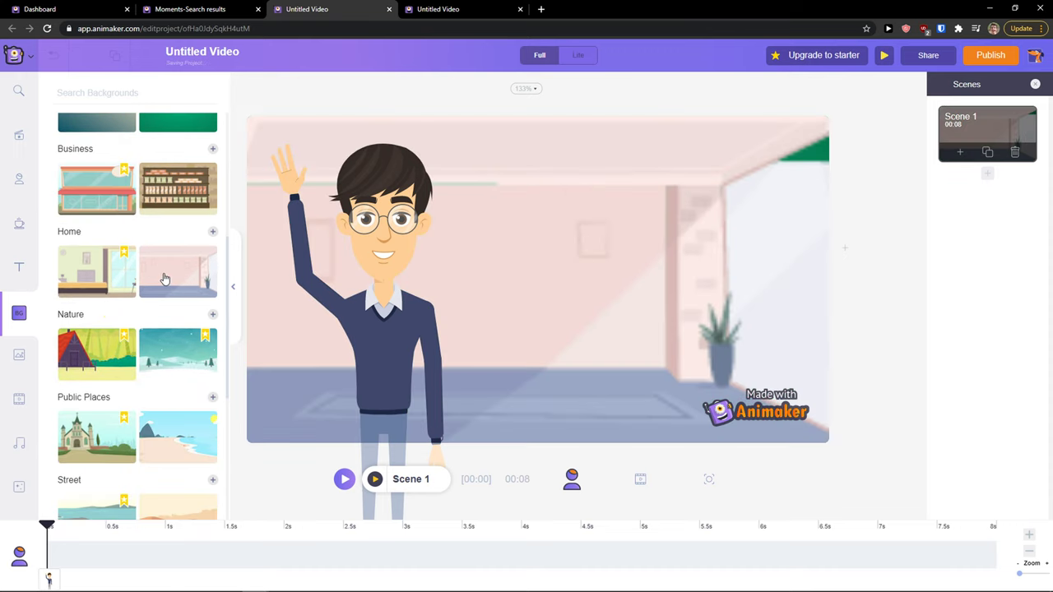
pyautogui.scroll(-2, 165, 279)
pyautogui.scroll(-1, 165, 280)
pyautogui.scroll(-2, 157, 275)
pyautogui.scroll(-1, 157, 310)
pyautogui.scroll(-1, 157, 341)
pyautogui.scroll(-1, 161, 331)
pyautogui.click(102, 260)
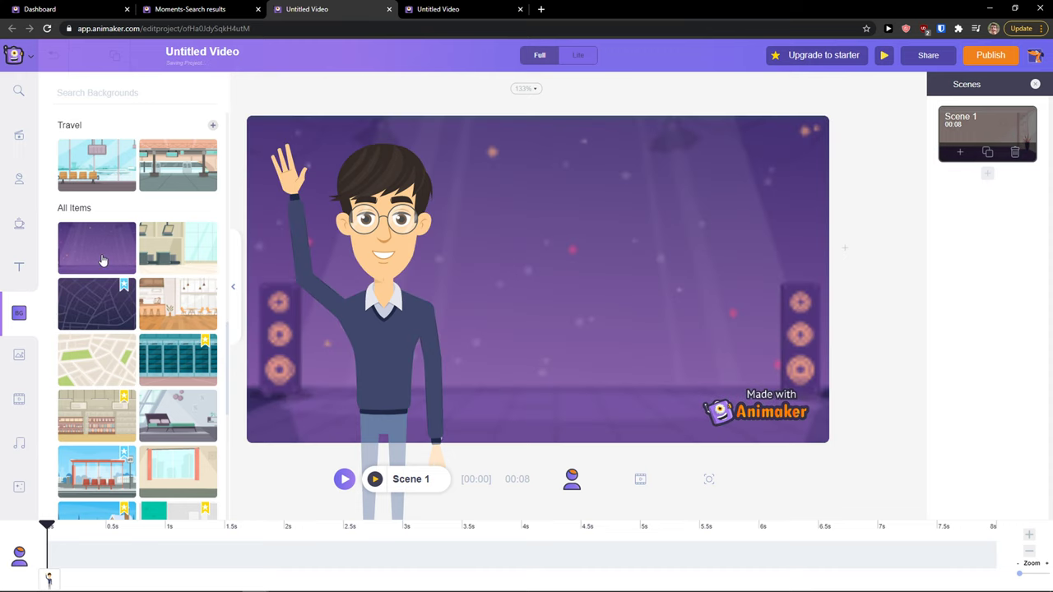
# - Try the teal gradient, then settle back on the green gradient background
pyautogui.scroll(3, 118, 298)
pyautogui.scroll(3, 125, 306)
pyautogui.scroll(3, 129, 312)
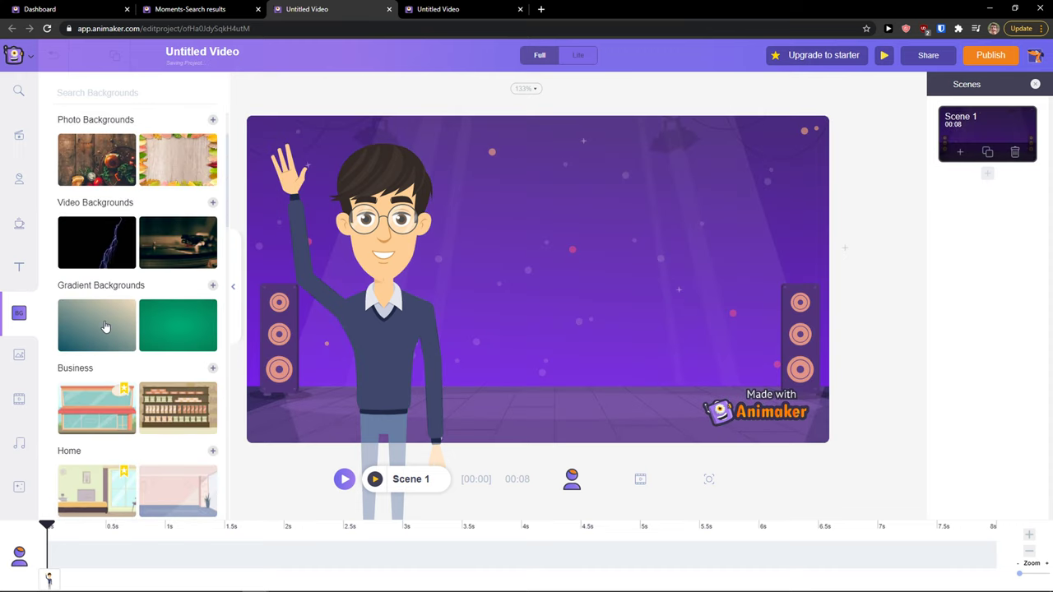
pyautogui.click(106, 327)
pyautogui.click(149, 329)
pyautogui.click(378, 329)
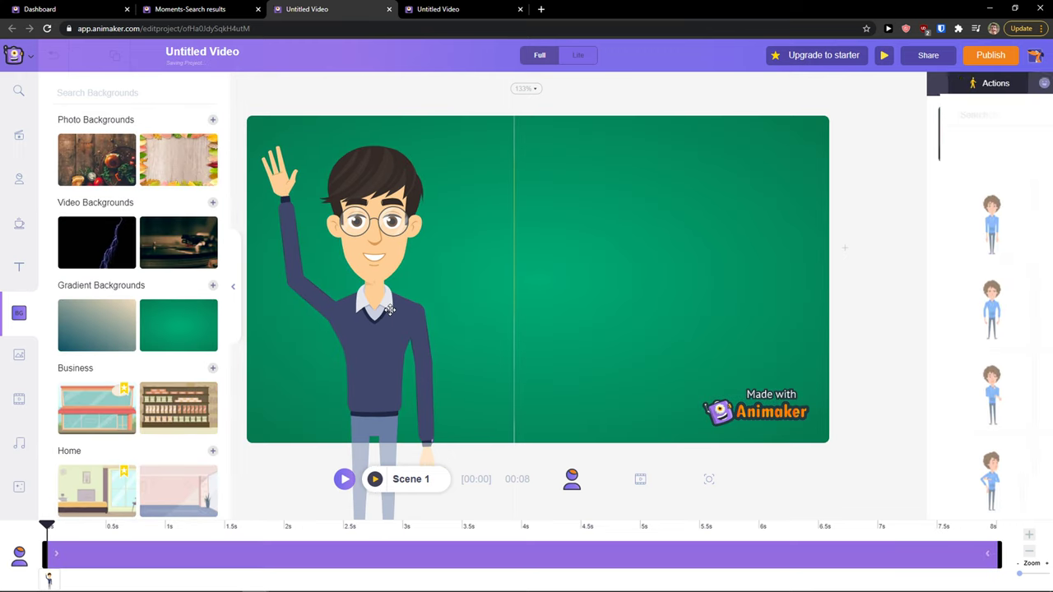
pyautogui.click(1036, 85)
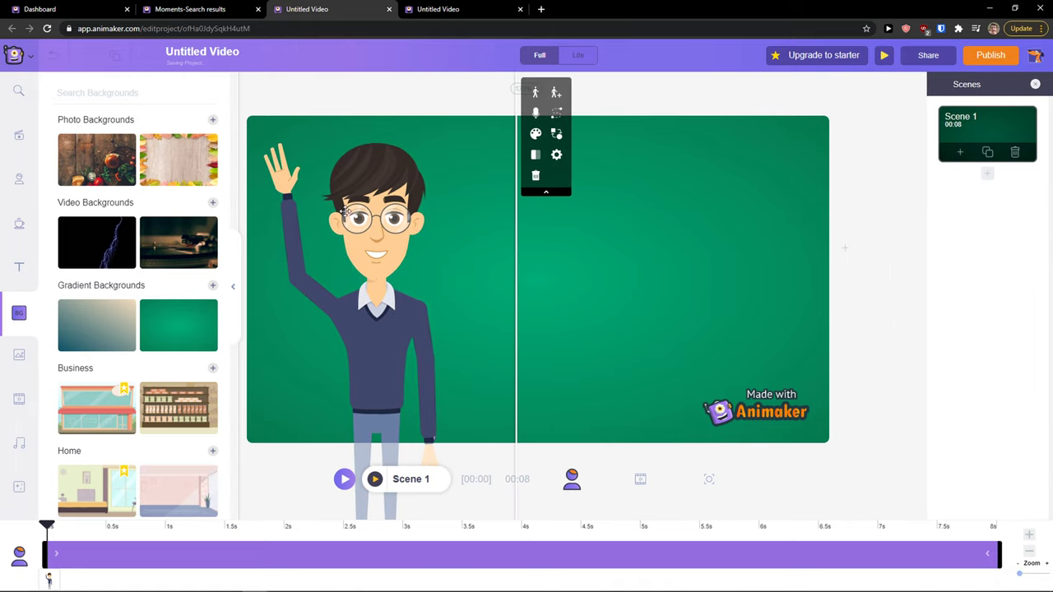
# - Preview the reference Hello there! scene, then bring up the text presets
pyautogui.click(465, 9)
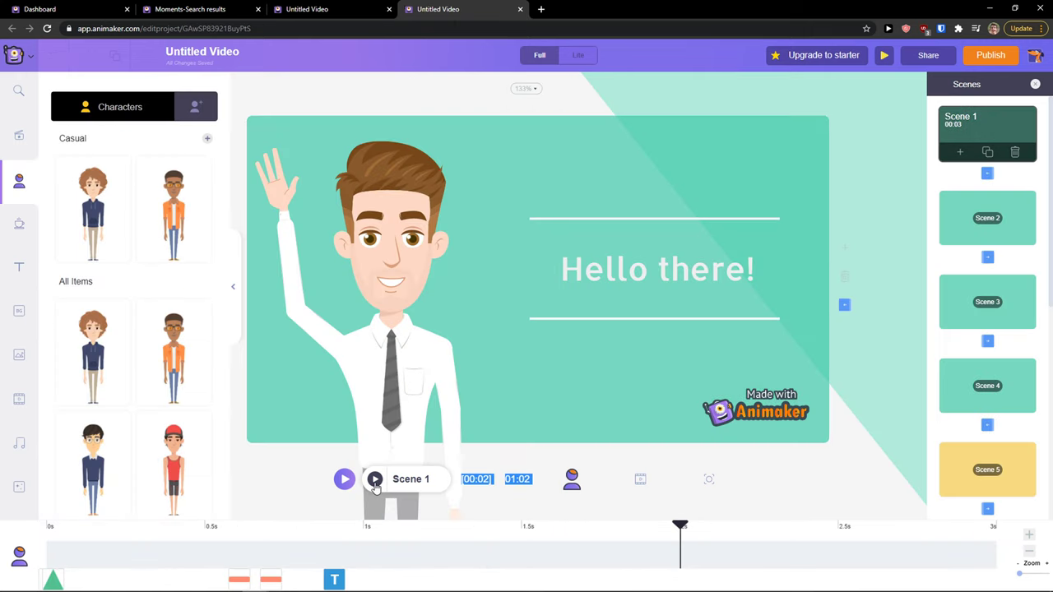
pyautogui.click(375, 480)
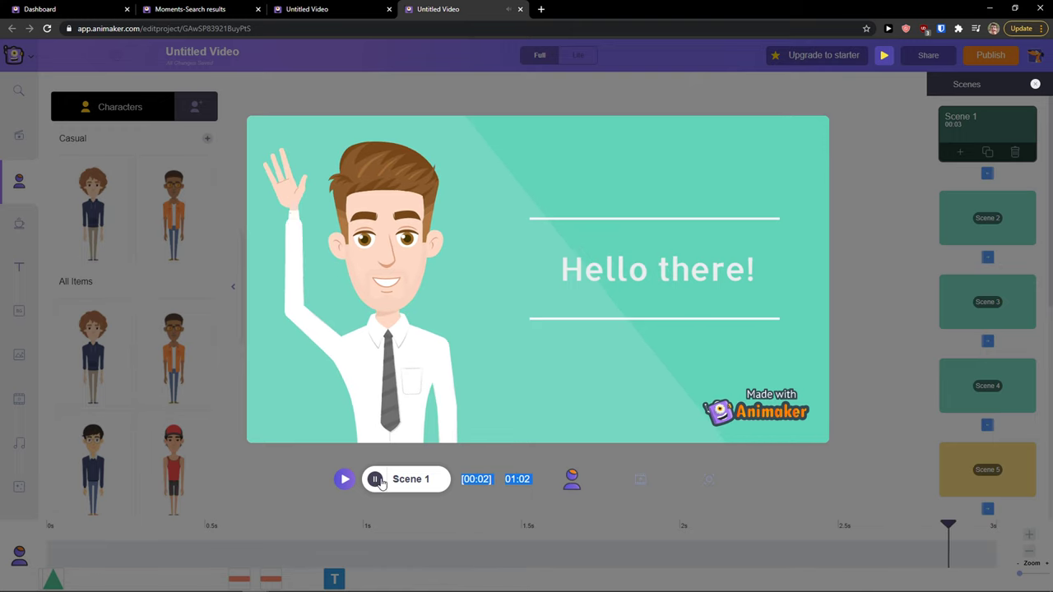
pyautogui.click(374, 481)
pyautogui.click(292, 8)
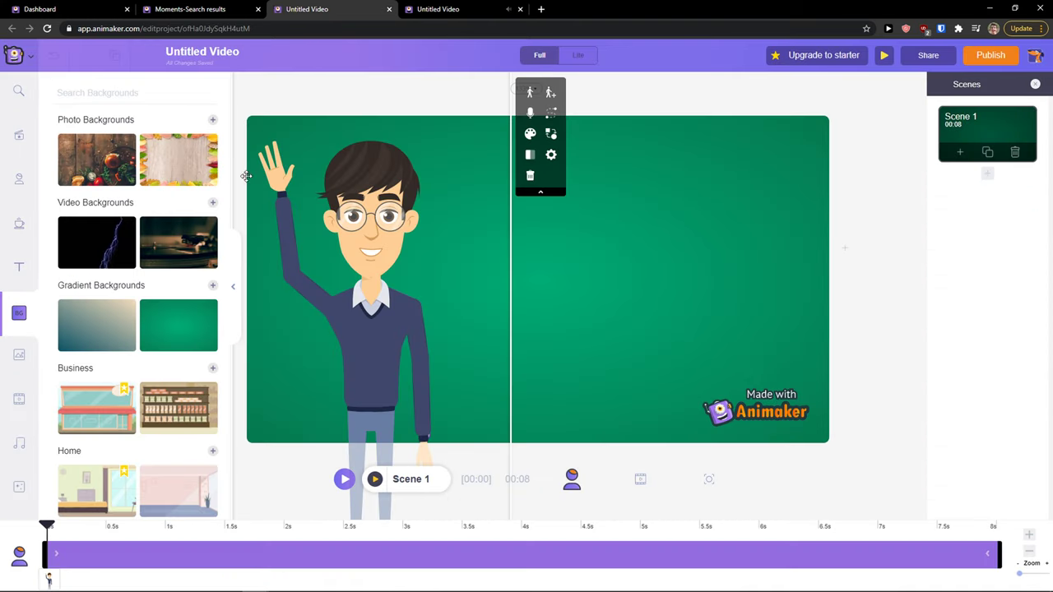
pyautogui.click(19, 267)
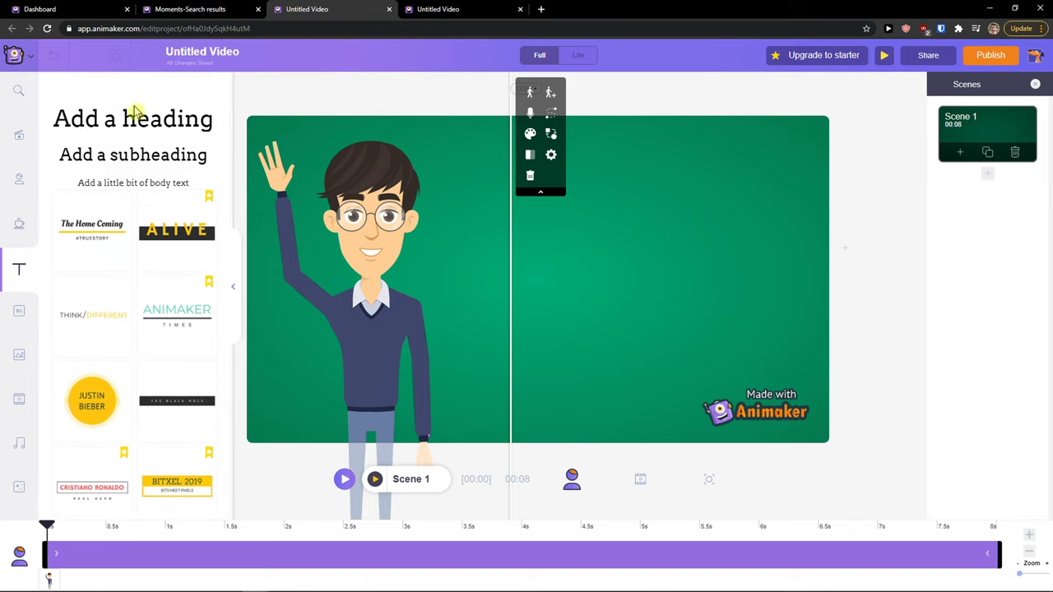
# - Place 'The Home Coming' title preset right of the character and enlarge it
pyautogui.click(98, 231)
pyautogui.moveTo(495, 284); pyautogui.dragTo(603, 246)
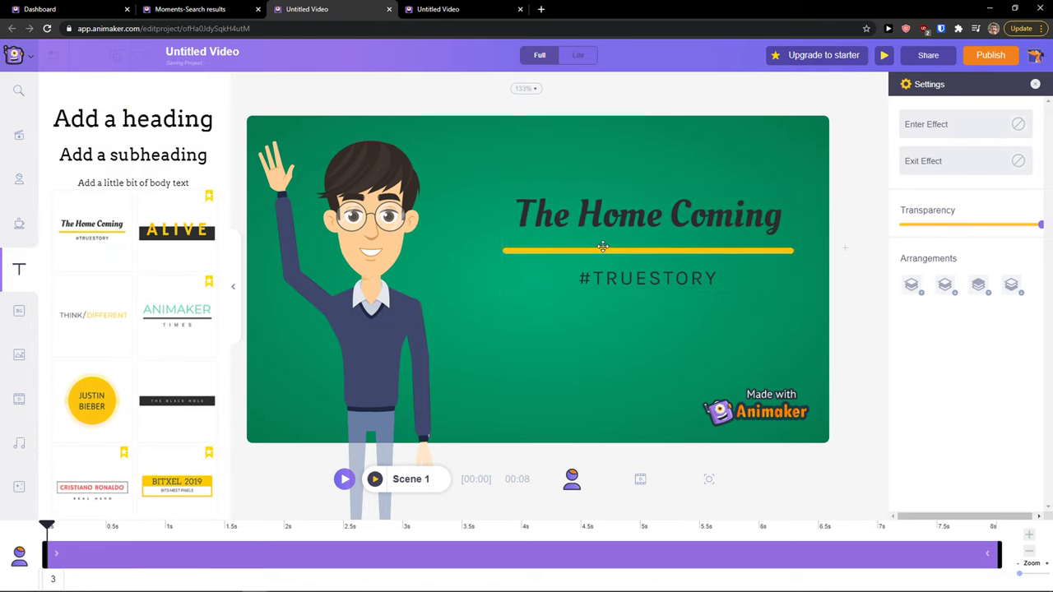
pyautogui.moveTo(502, 289); pyautogui.dragTo(470, 299)
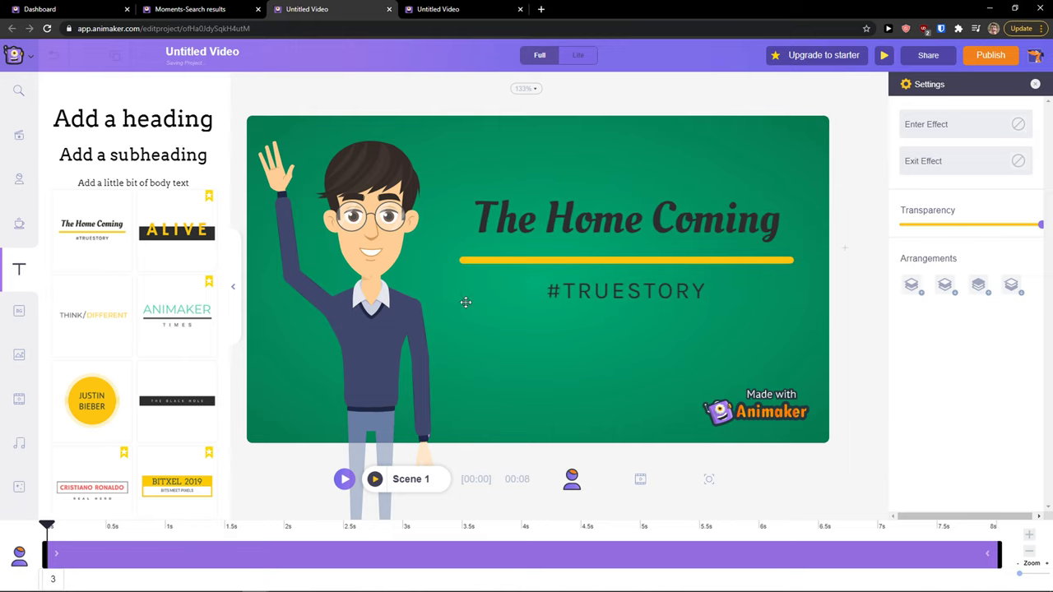
pyautogui.moveTo(571, 254)
pyautogui.mouseDown()
pyautogui.moveTo(580, 257)
pyautogui.moveTo(568, 265)
pyautogui.mouseUp()
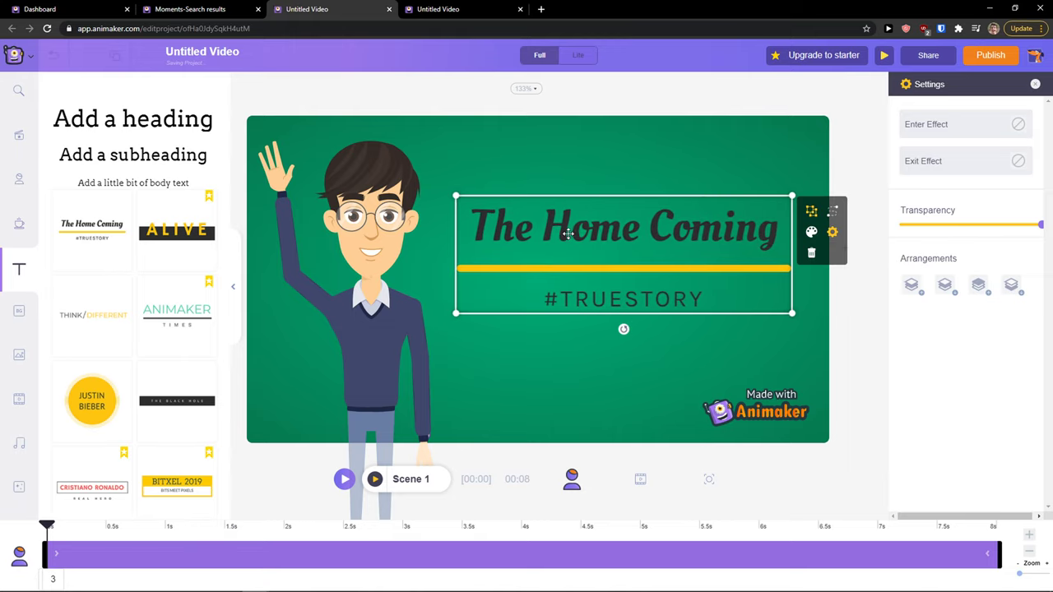
# - Retype the heading as 'ARE YOU HAPPY' and highlight the #TRUESTORY subheading
pyautogui.doubleClick(568, 230)
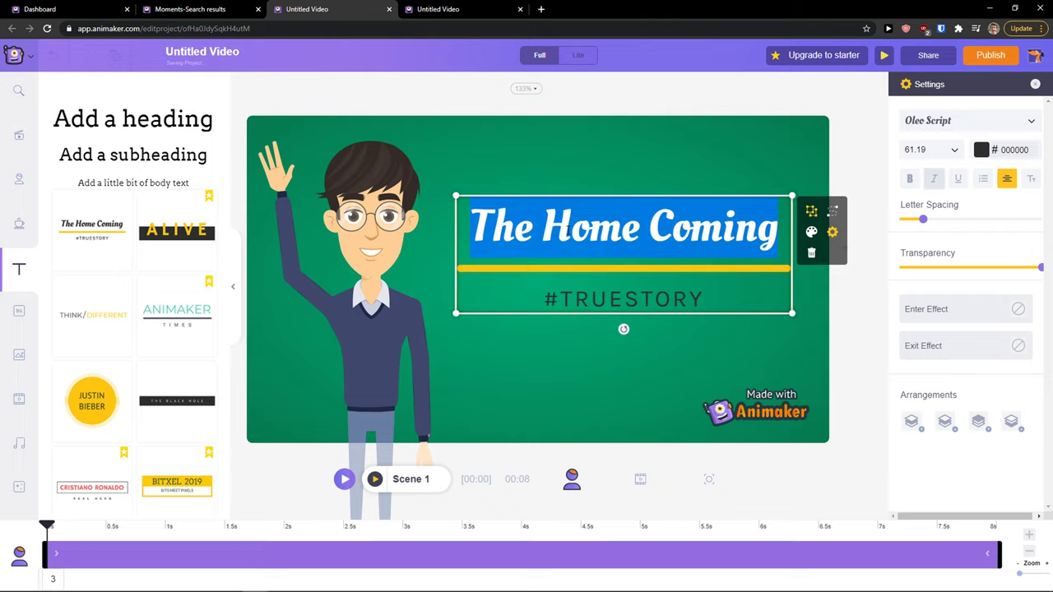
pyautogui.write('ARE')
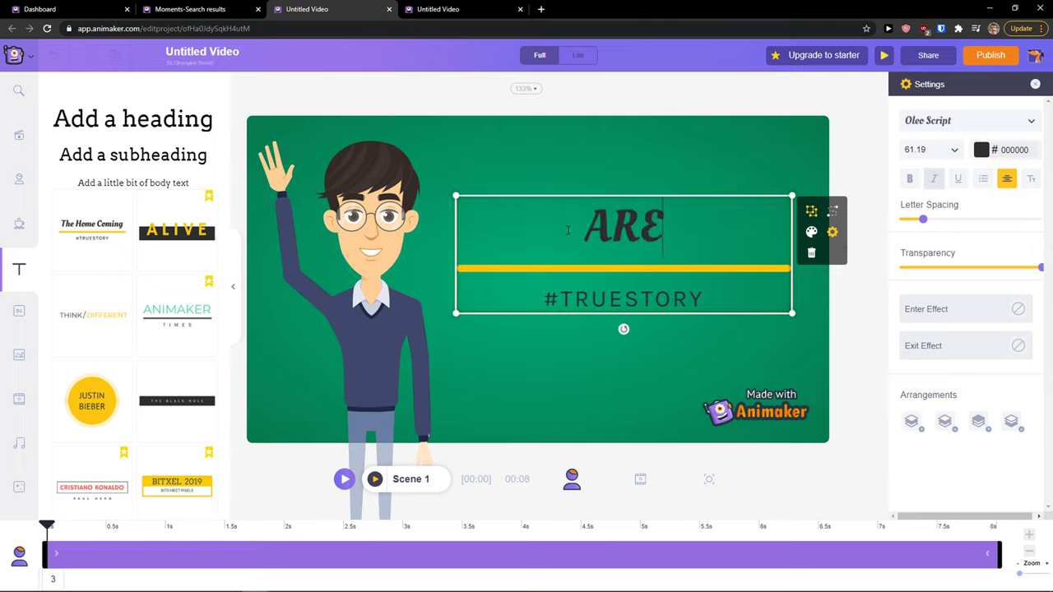
pyautogui.write(' YOU HAPPY')
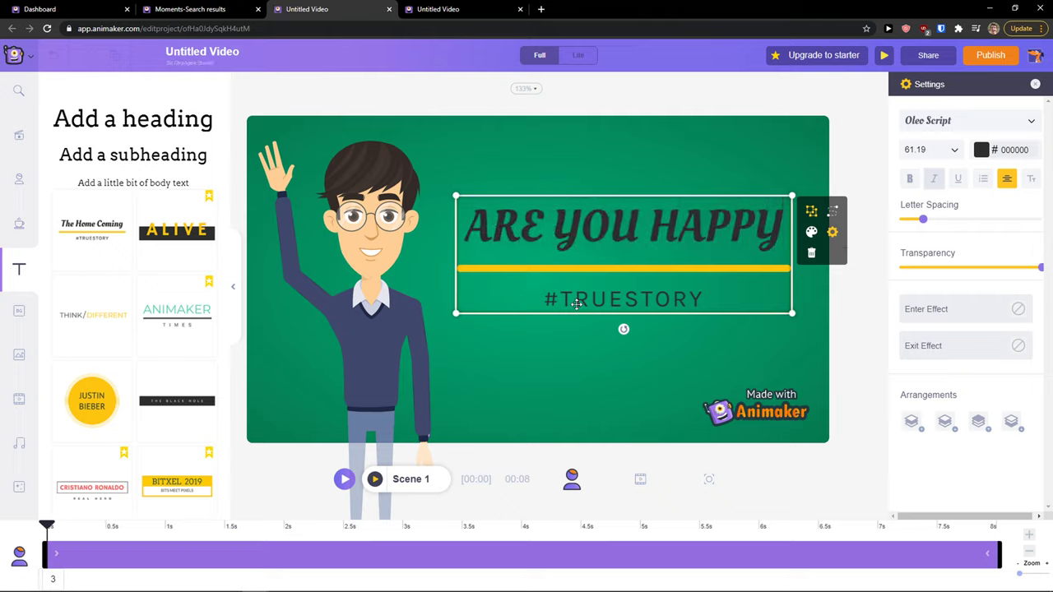
pyautogui.doubleClick(577, 304)
pyautogui.click(586, 343)
pyautogui.doubleClick(652, 284)
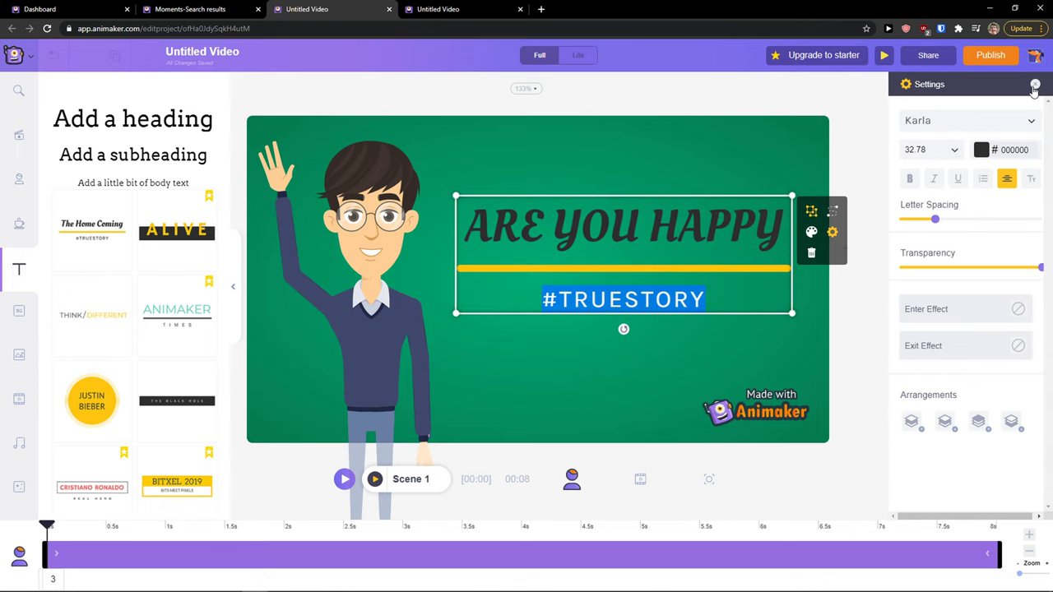
# - Review the font list without changing the font, then close the text Settings panel
pyautogui.click(1012, 121)
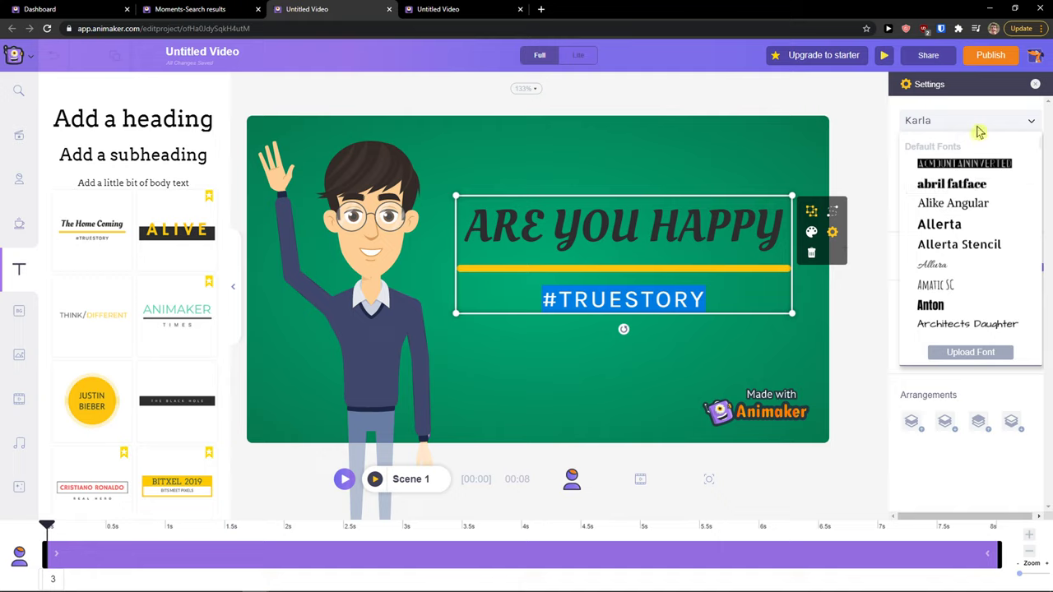
pyautogui.click(1031, 123)
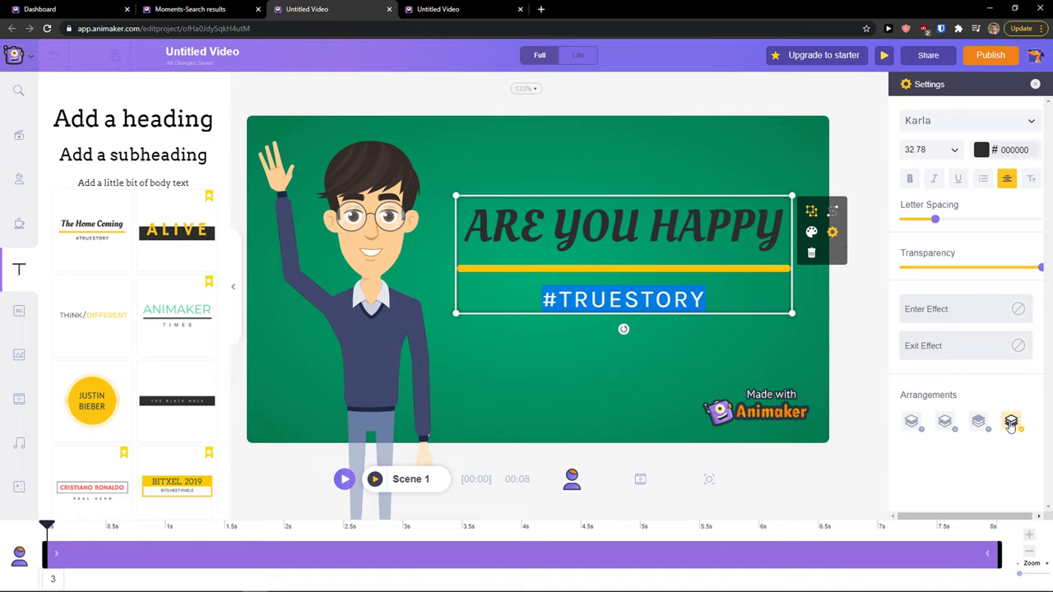
pyautogui.click(1035, 85)
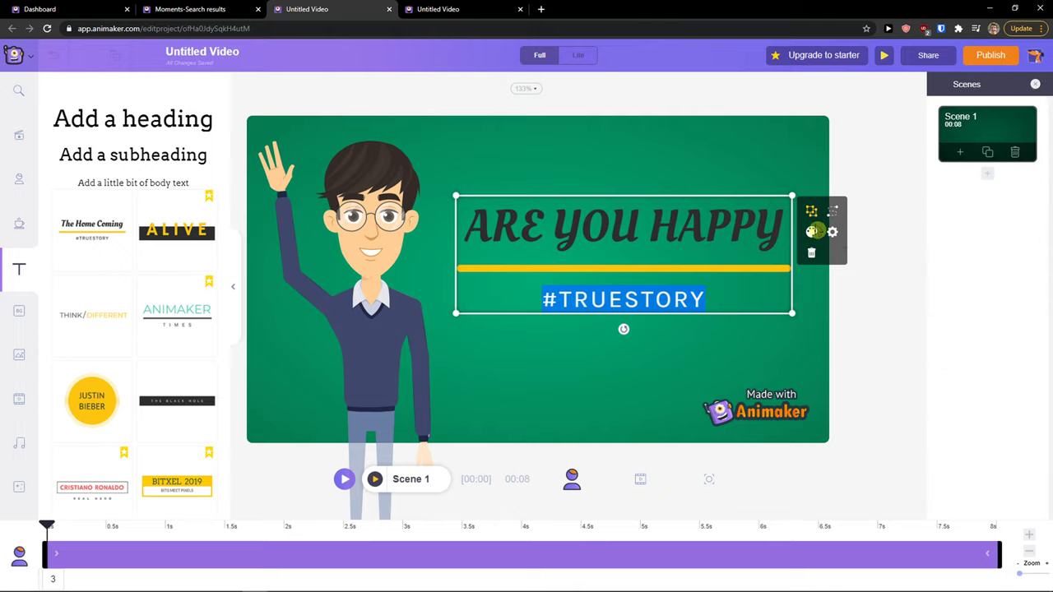
# - Try a pop entrance effect on the ARE YOU HAPPY title block
pyautogui.click(832, 232)
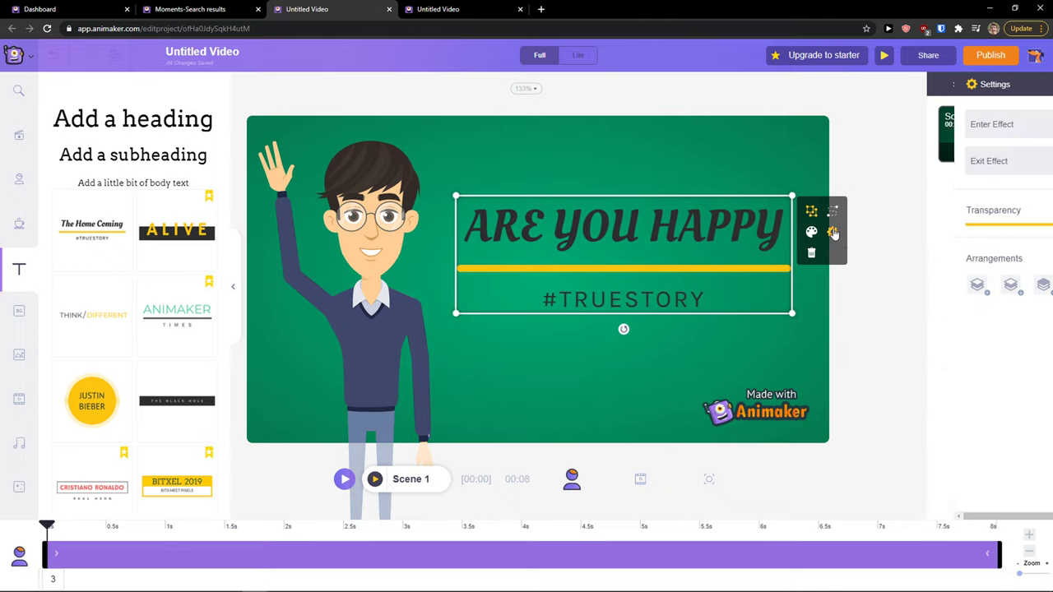
pyautogui.click(982, 124)
pyautogui.click(926, 214)
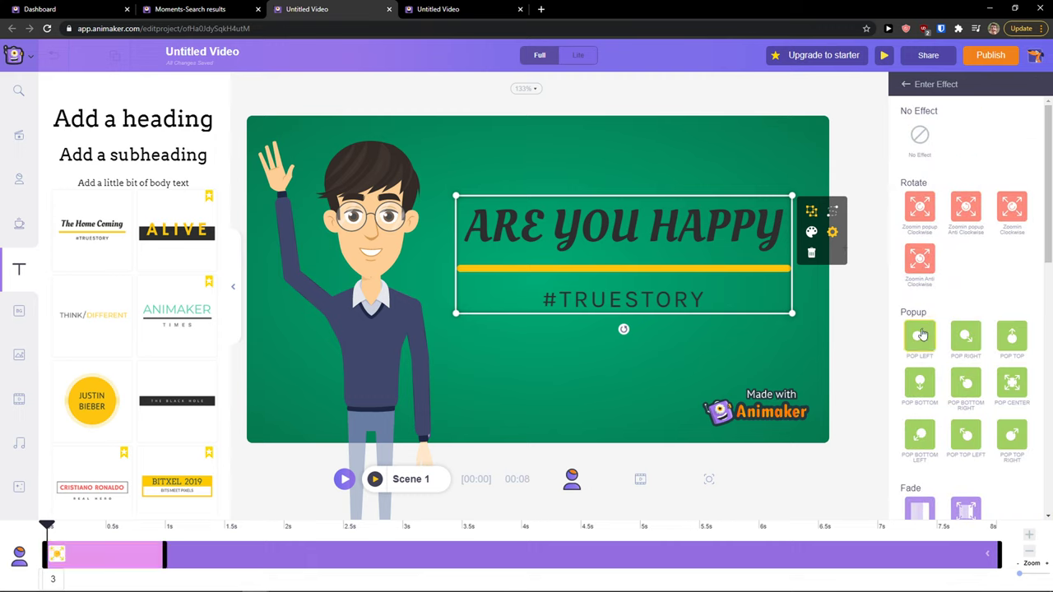
# - Check the character and preview in the reference project, then return to ARE YOU HAPPY
pyautogui.click(464, 9)
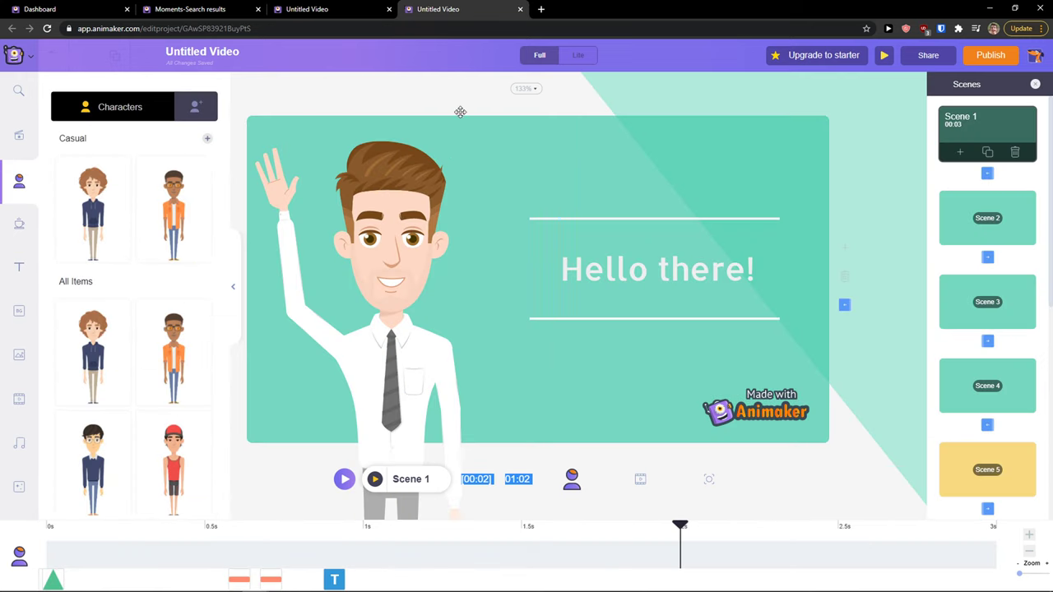
pyautogui.click(294, 430)
pyautogui.click(344, 479)
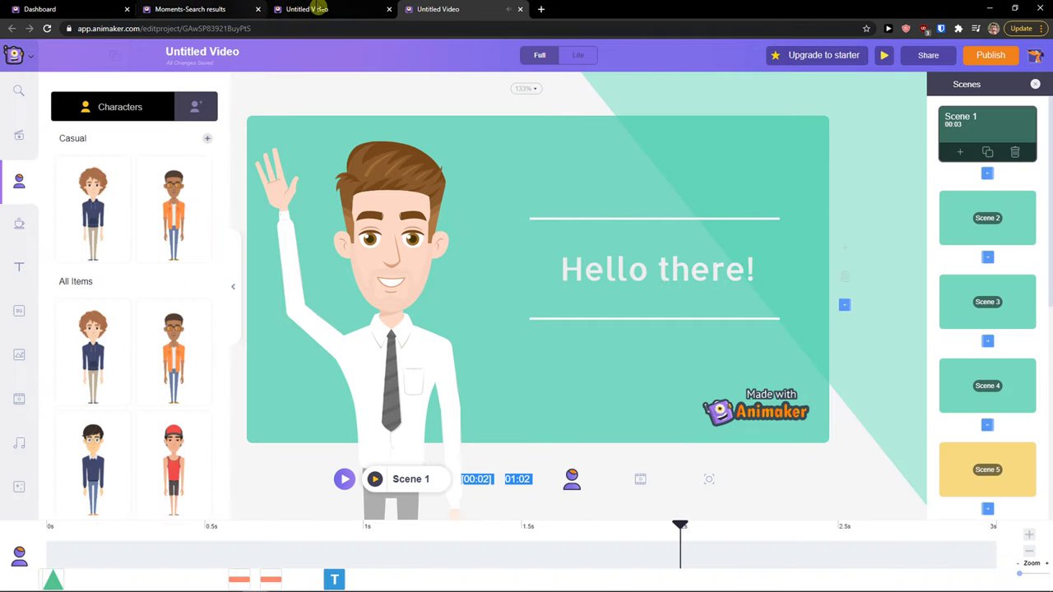
pyautogui.click(321, 9)
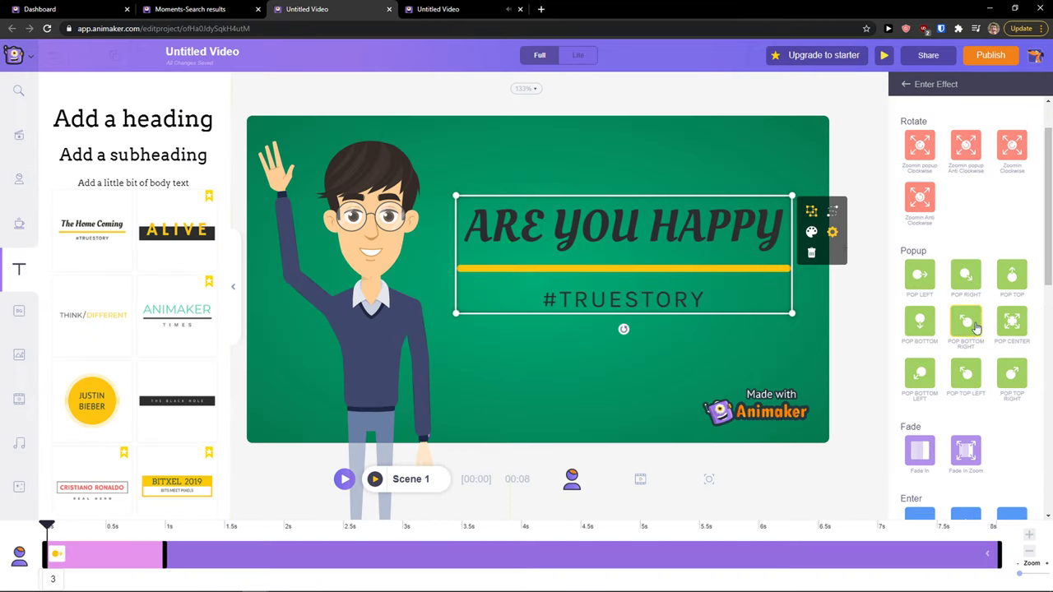
pyautogui.scroll(-1, 978, 345)
pyautogui.scroll(-1, 994, 385)
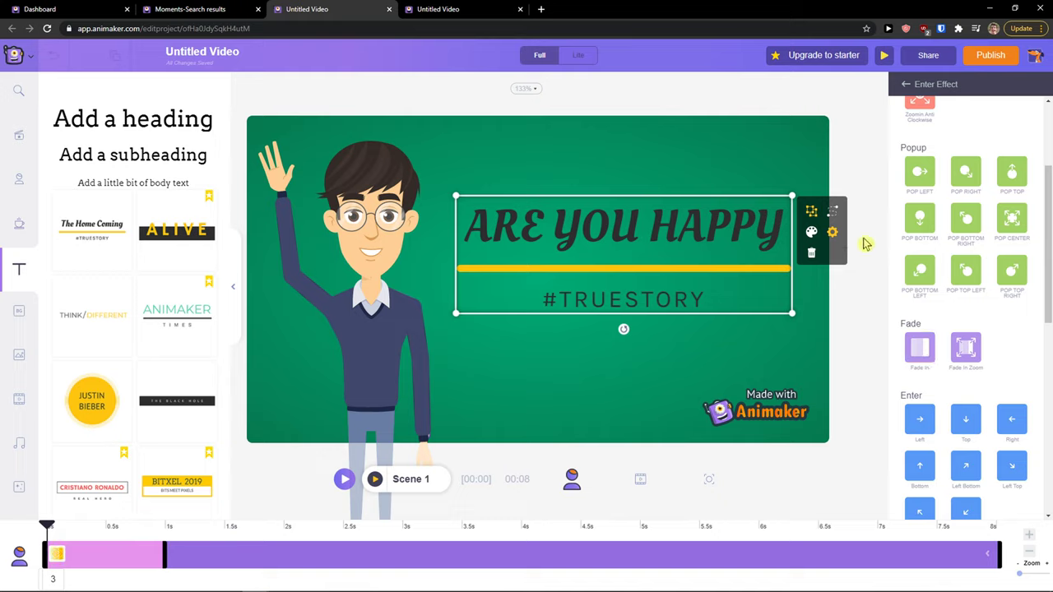
# - Change the title's enter effect to Fade In
pyautogui.click(905, 85)
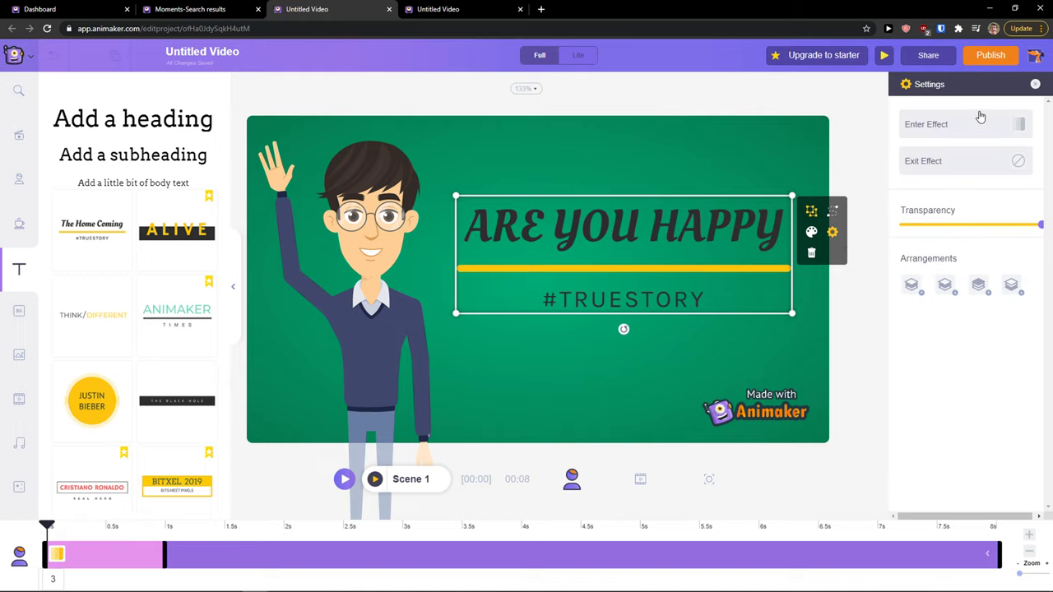
pyautogui.click(984, 130)
pyautogui.scroll(-3, 974, 346)
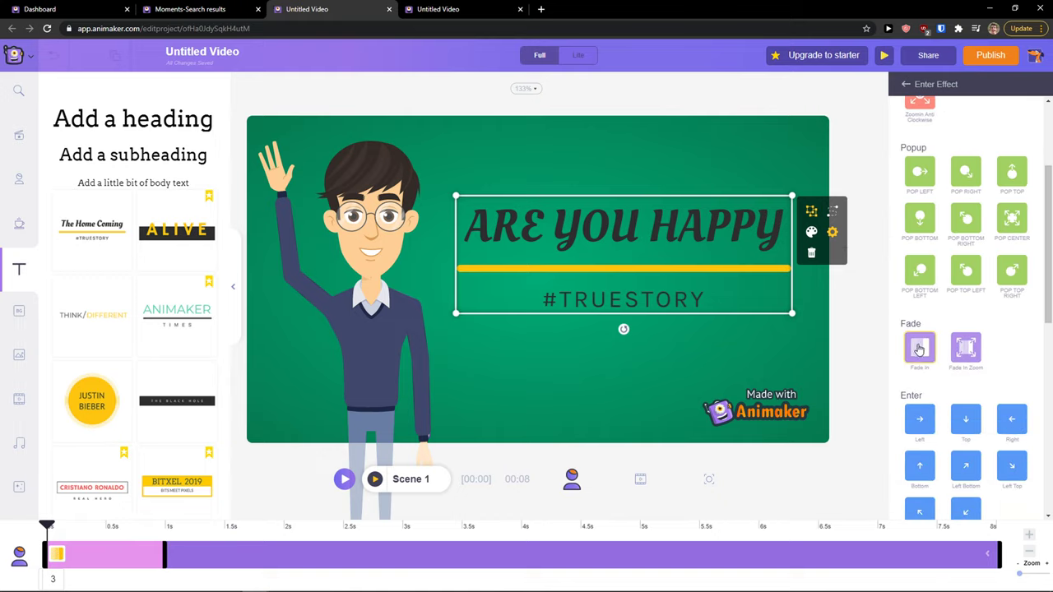
pyautogui.scroll(-1, 979, 354)
pyautogui.scroll(-1, 979, 353)
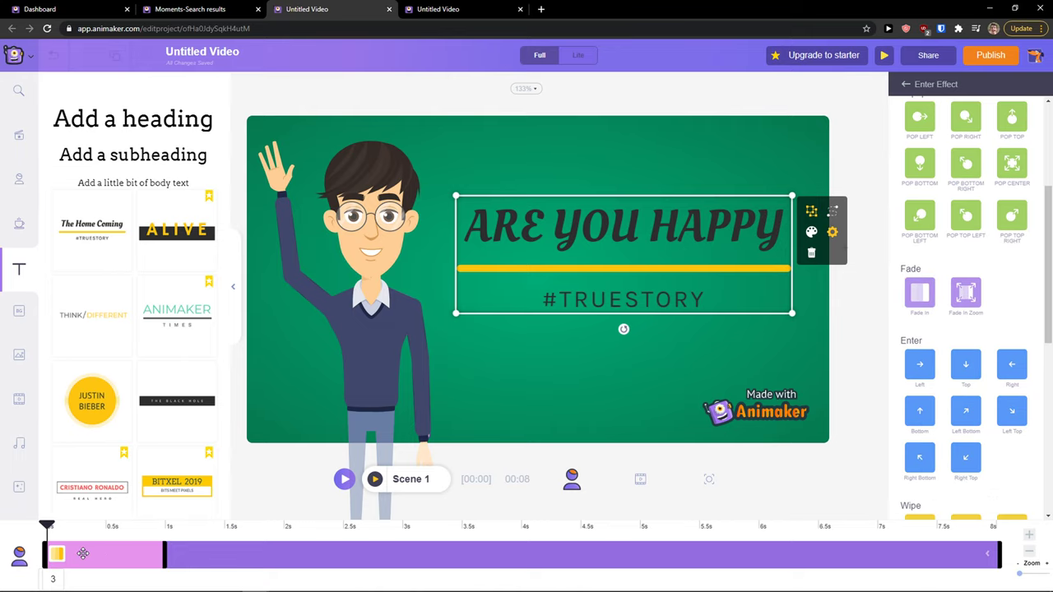
pyautogui.click(852, 308)
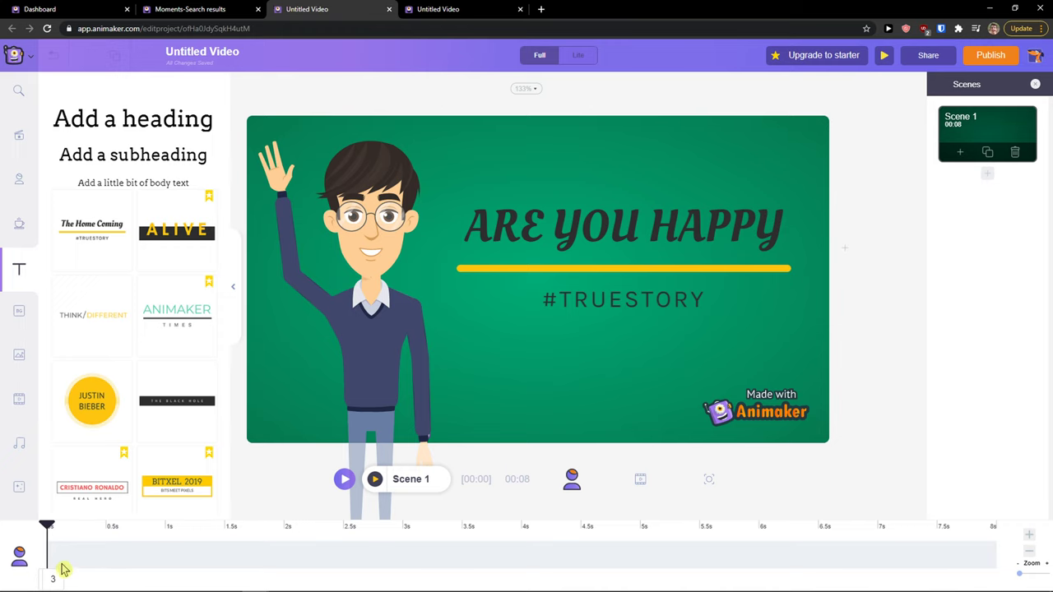
# - Preview the scene, then set the ARE YOU HAPPY heading colour to white
pyautogui.click(374, 480)
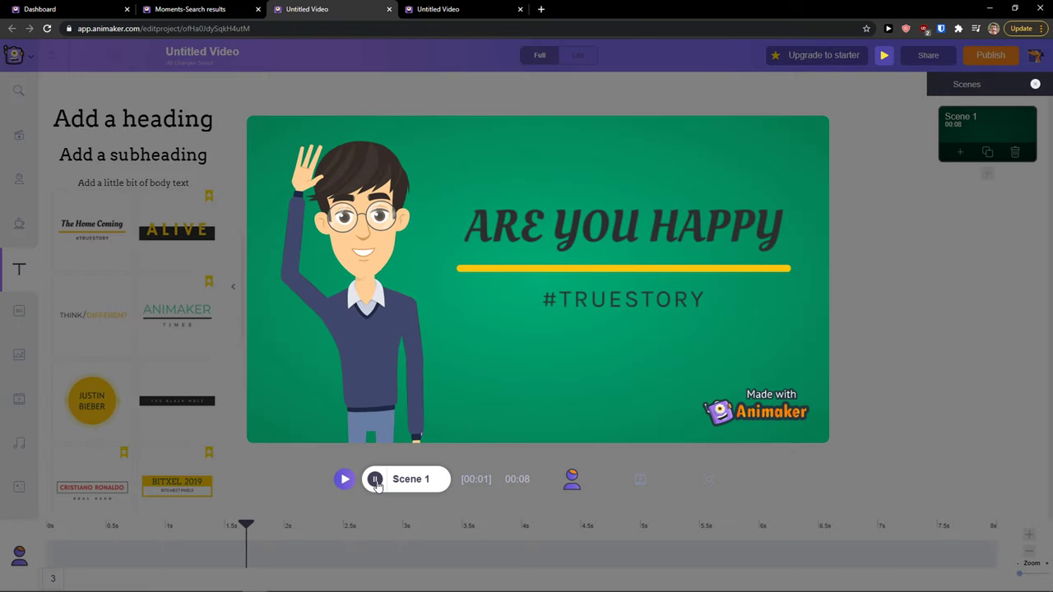
pyautogui.click(375, 480)
pyautogui.click(625, 230)
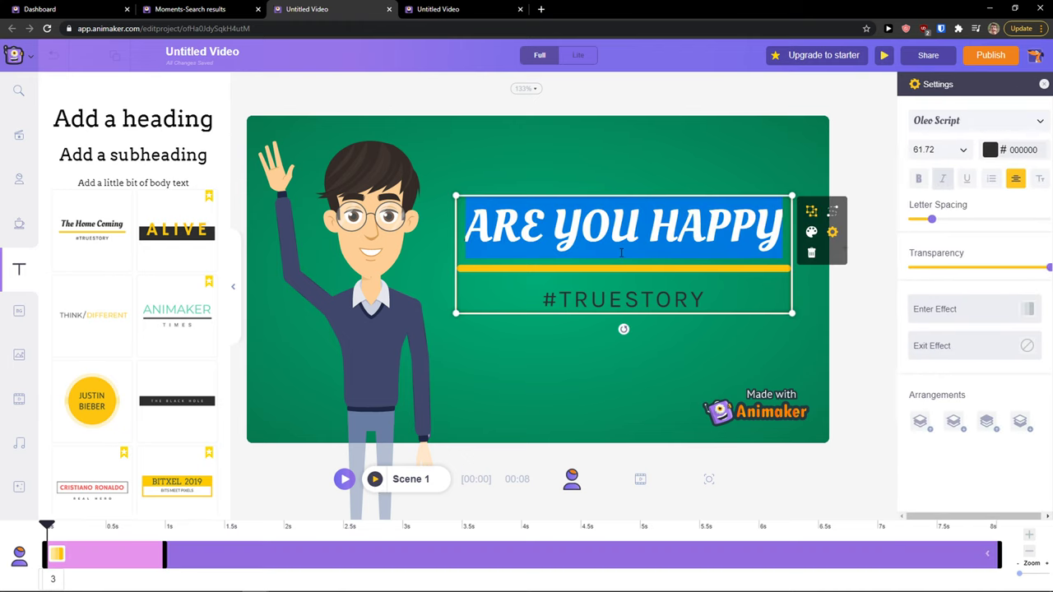
pyautogui.click(981, 150)
pyautogui.click(1019, 297)
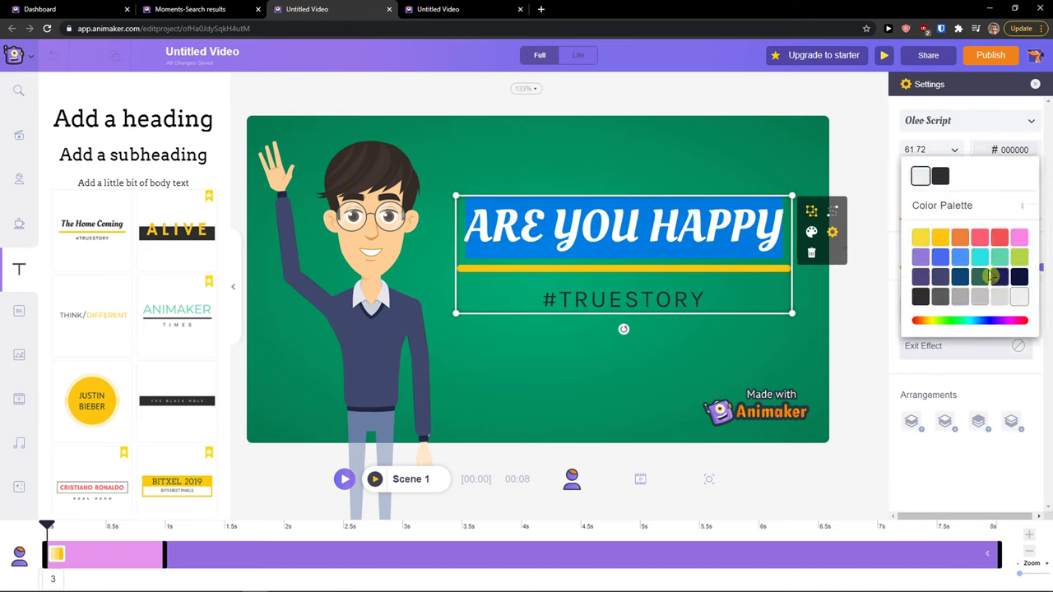
pyautogui.click(770, 260)
pyautogui.click(727, 236)
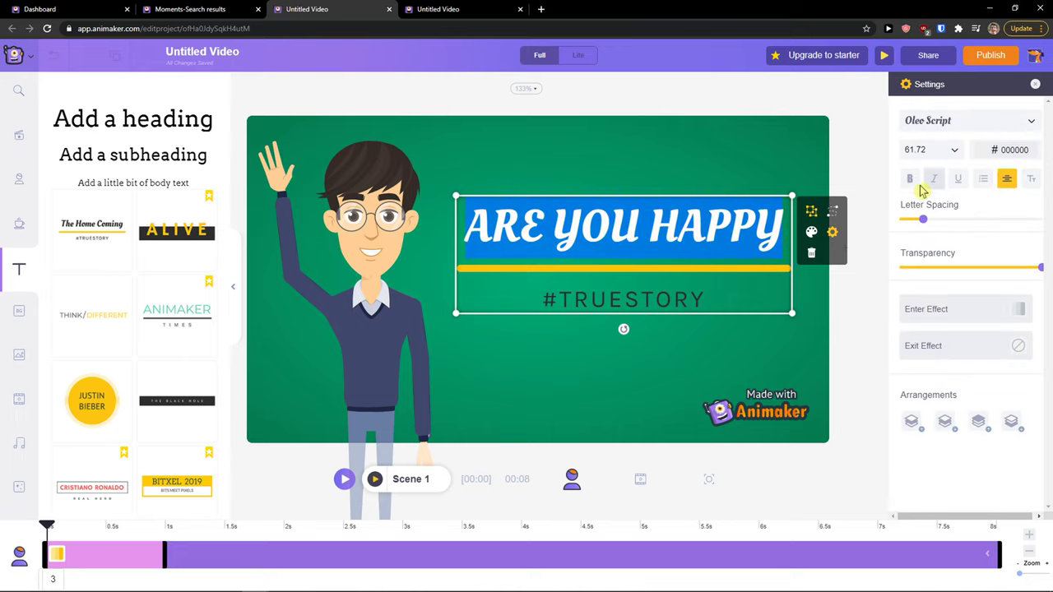
pyautogui.click(1034, 84)
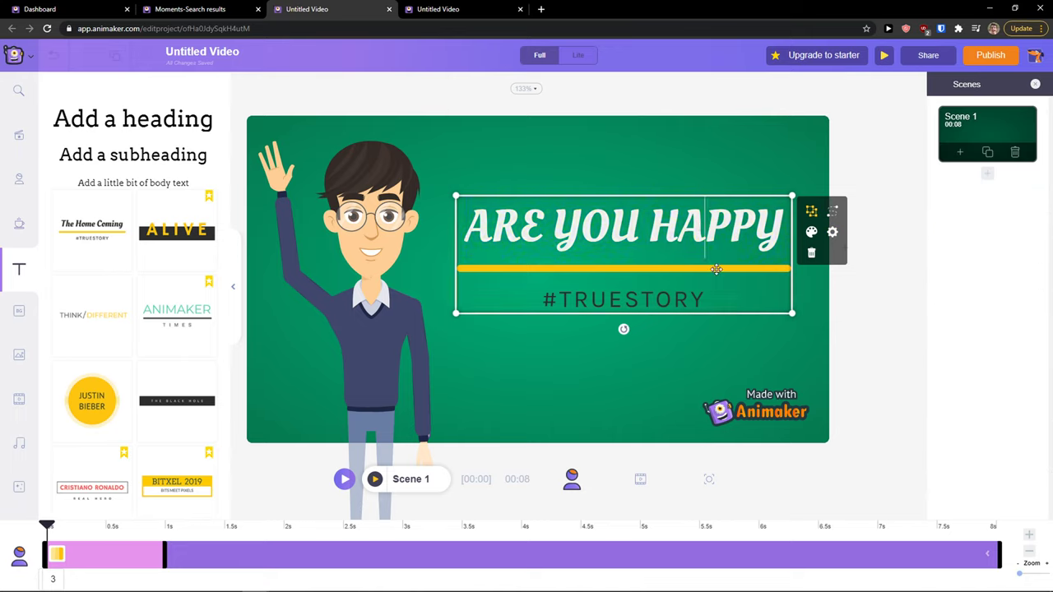
# - Reselect the ARE YOU HAPPY title block and drag its corner handle inward to shrink it slightly
pyautogui.click(695, 338)
pyautogui.click(773, 230)
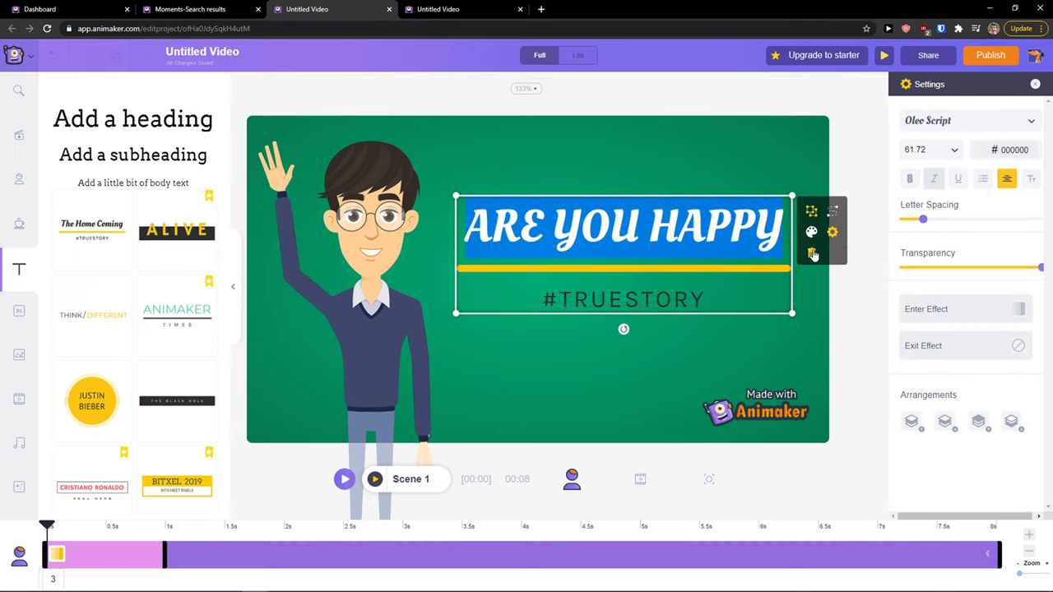
pyautogui.click(832, 234)
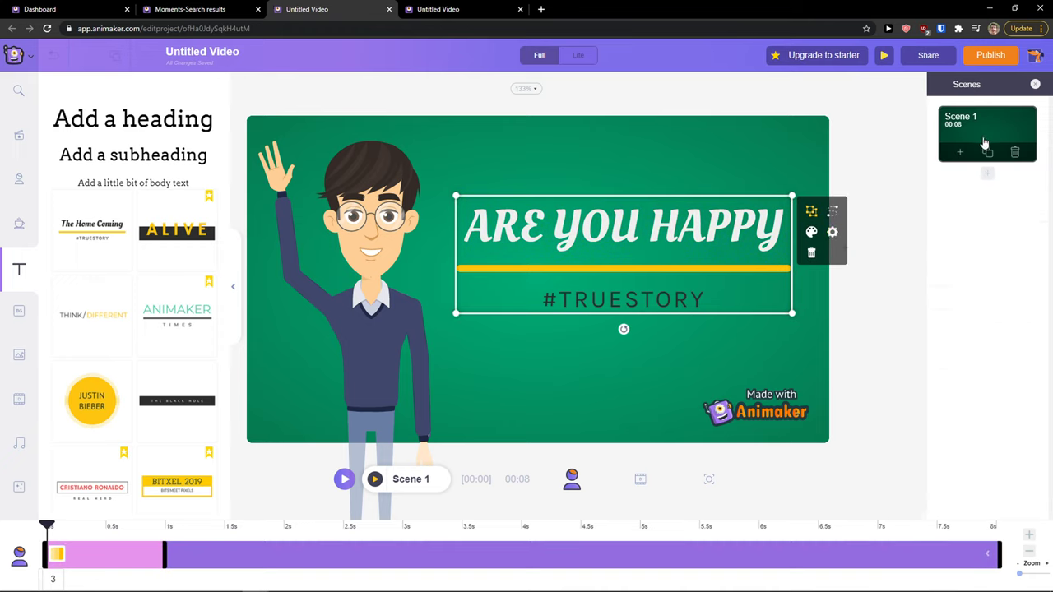
pyautogui.click(989, 136)
pyautogui.click(736, 233)
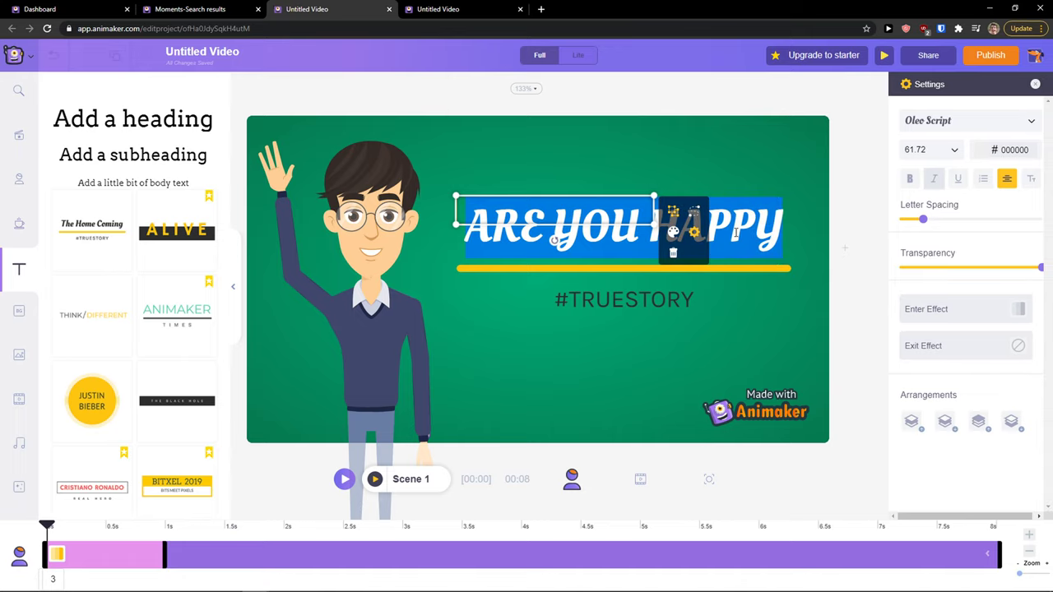
pyautogui.click(694, 232)
pyautogui.click(1034, 84)
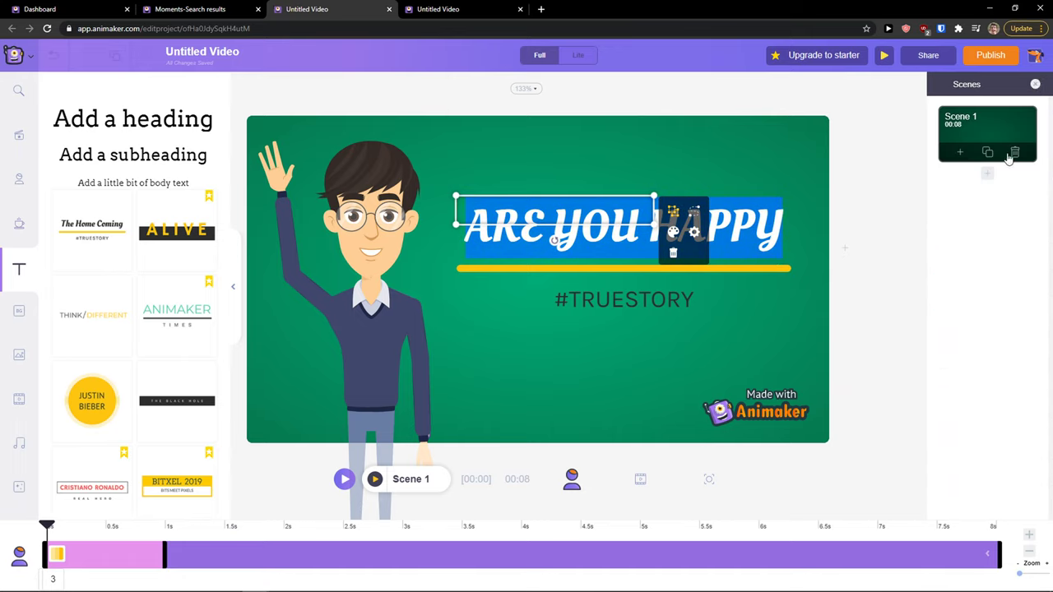
pyautogui.click(980, 138)
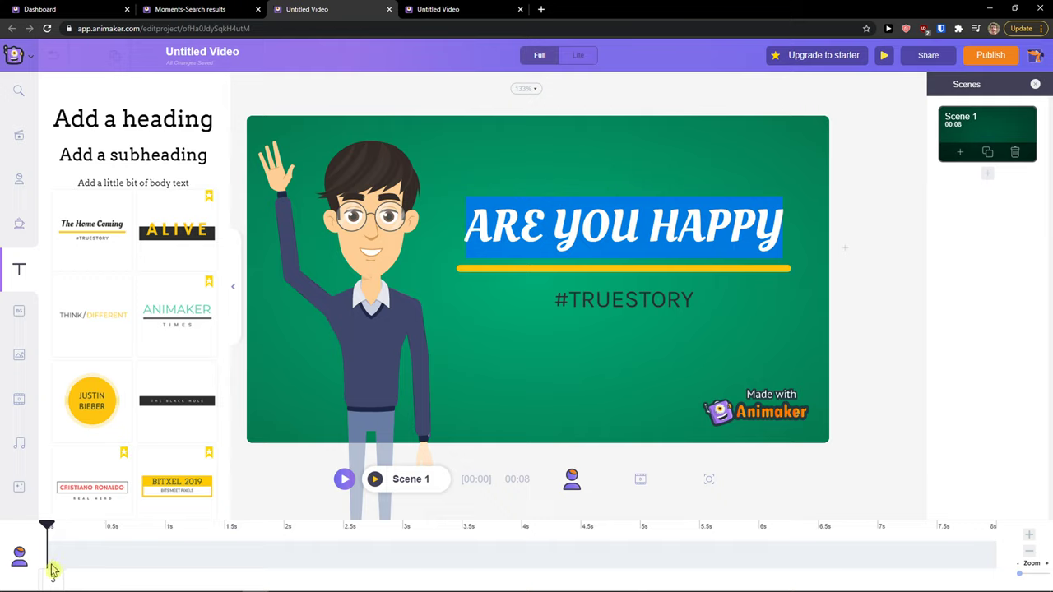
pyautogui.moveTo(53, 579)
pyautogui.click(559, 218)
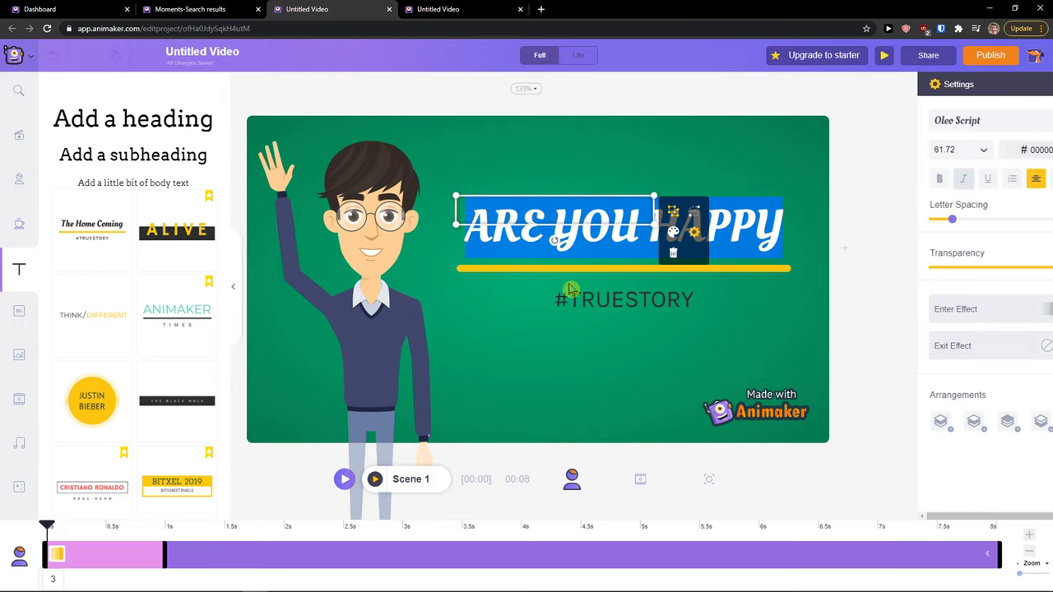
pyautogui.click(542, 229)
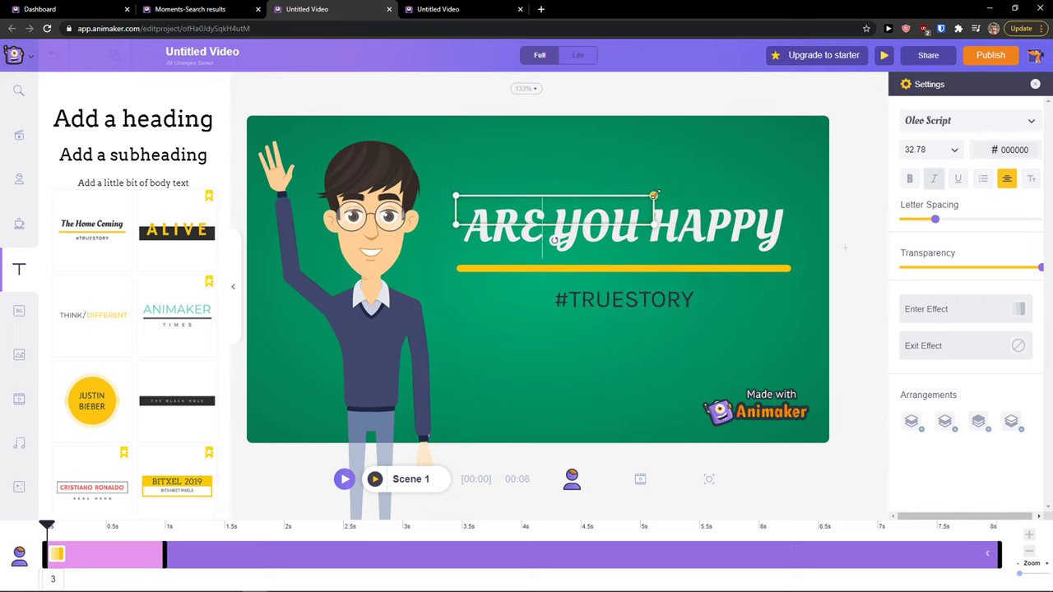
pyautogui.moveTo(650, 193); pyautogui.dragTo(644, 195)
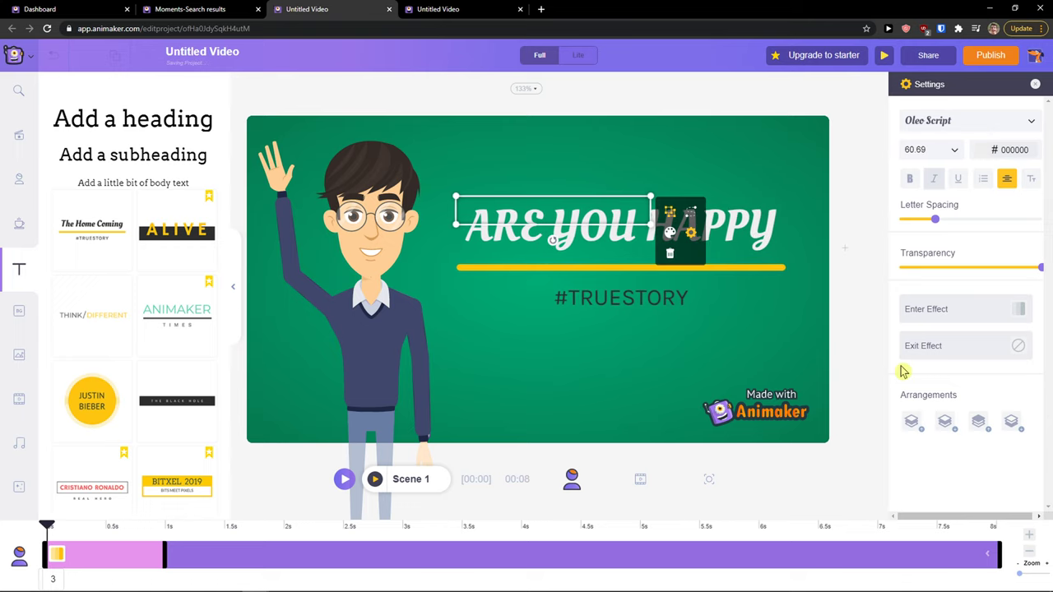
# - Set the ARE YOU HAPPY title's exit effect to Fade Zoom Out
pyautogui.click(923, 346)
pyautogui.scroll(-3, 958, 356)
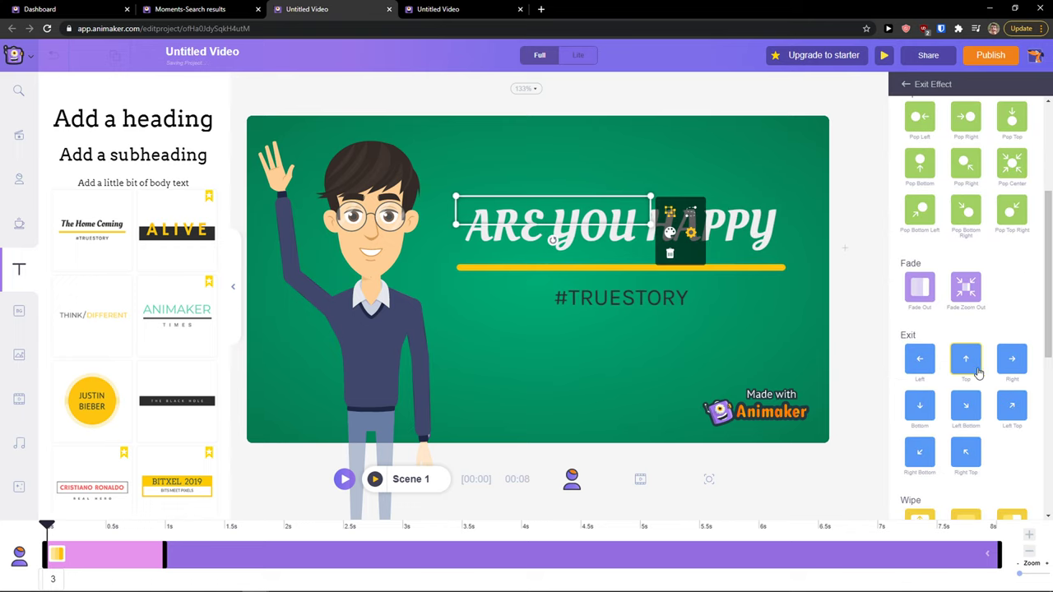
pyautogui.scroll(-2, 987, 372)
pyautogui.scroll(-1, 996, 371)
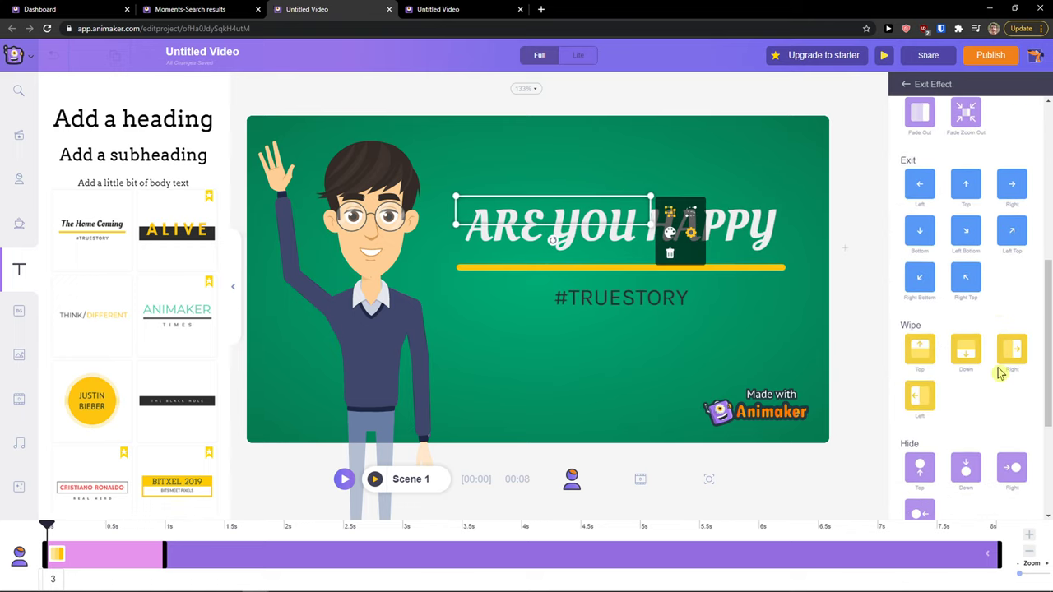
pyautogui.scroll(-2, 996, 370)
pyautogui.scroll(-1, 997, 366)
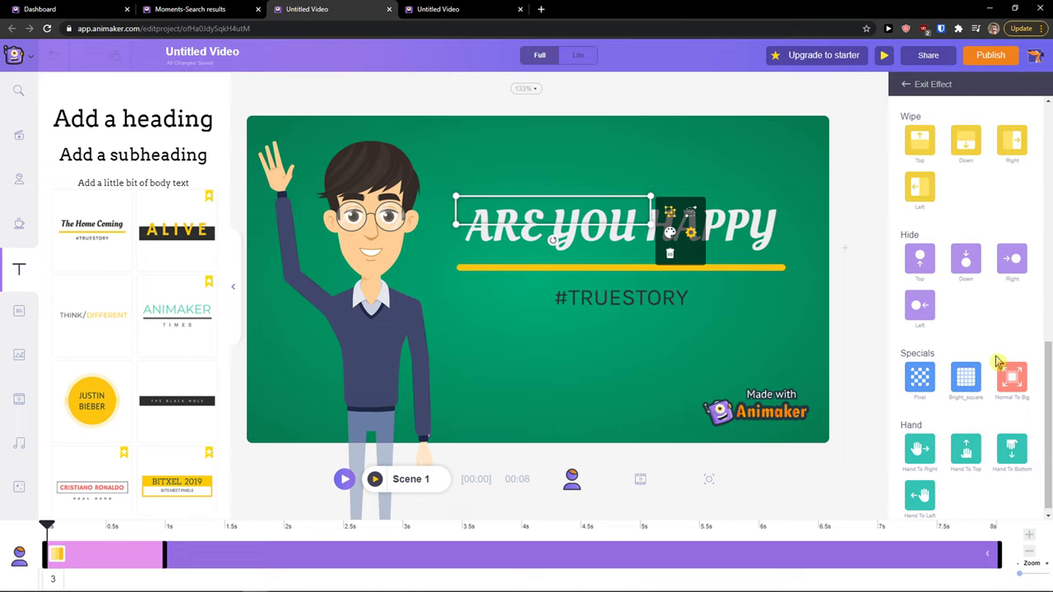
pyautogui.scroll(5, 948, 458)
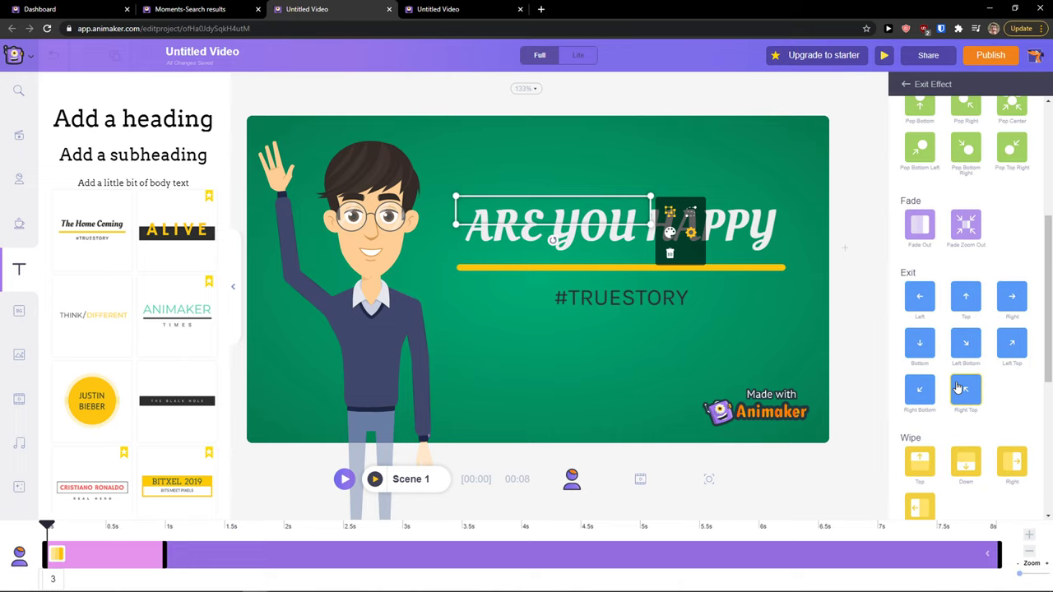
pyautogui.scroll(-3, 951, 403)
pyautogui.scroll(2, 952, 404)
pyautogui.scroll(1, 960, 404)
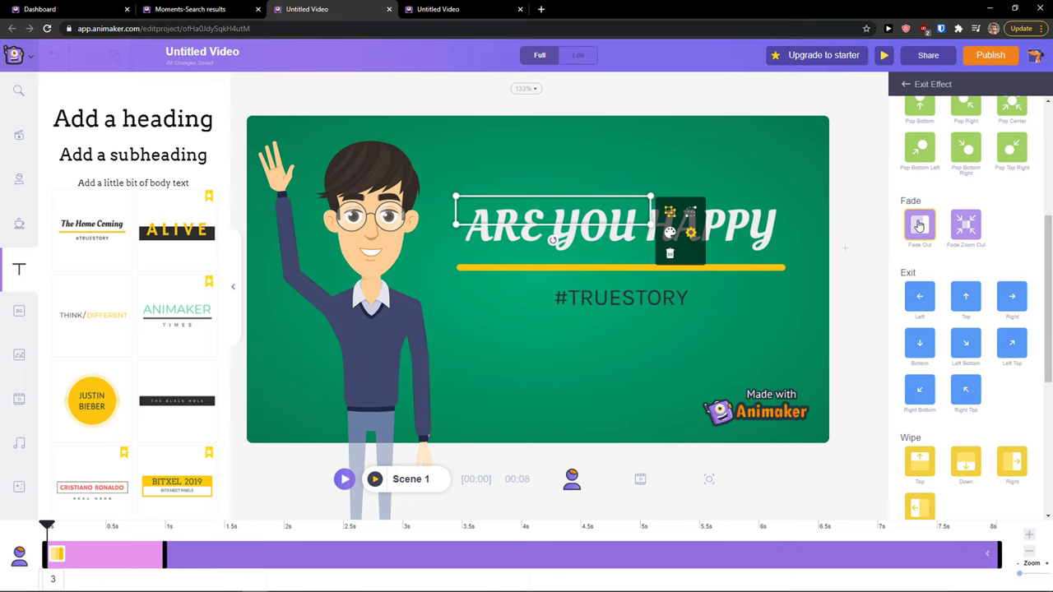
pyautogui.click(970, 227)
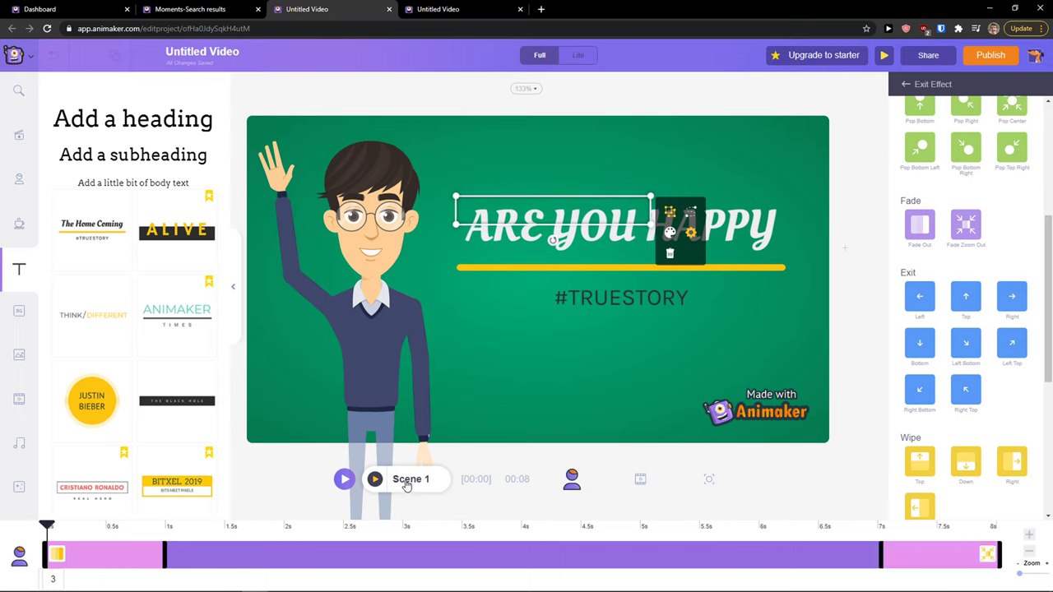
# - Preview Scene 1, then replay the Hello there! reference project from 0s
pyautogui.click(374, 480)
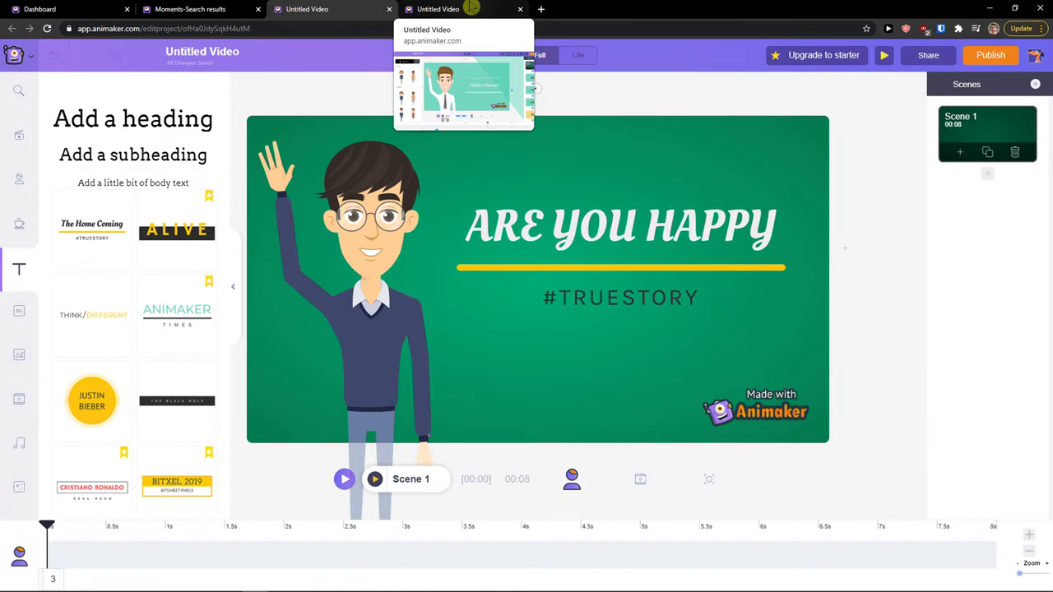
pyautogui.click(472, 8)
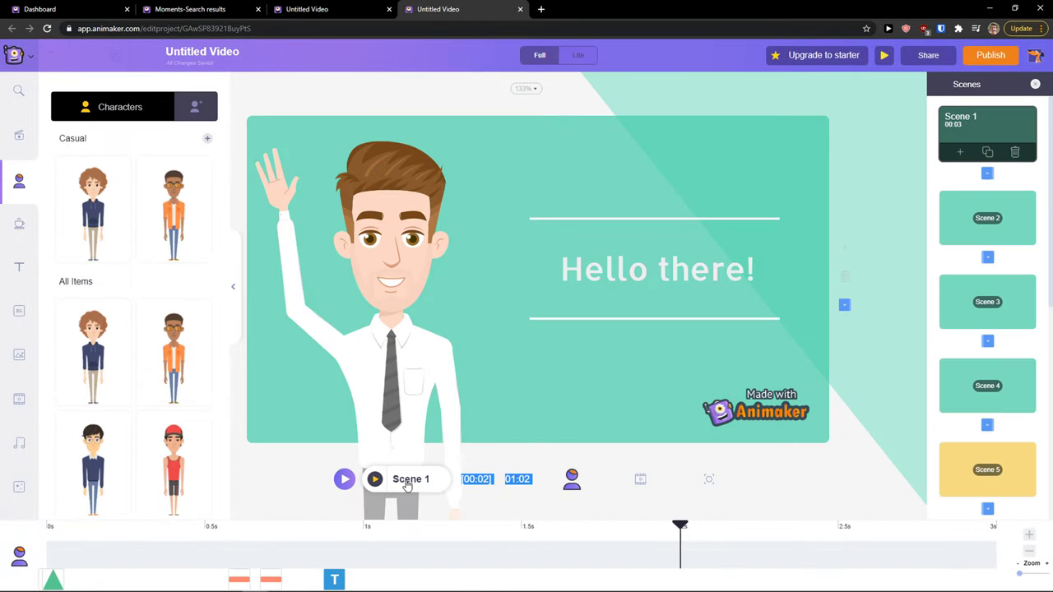
pyautogui.moveTo(688, 533); pyautogui.dragTo(47, 530)
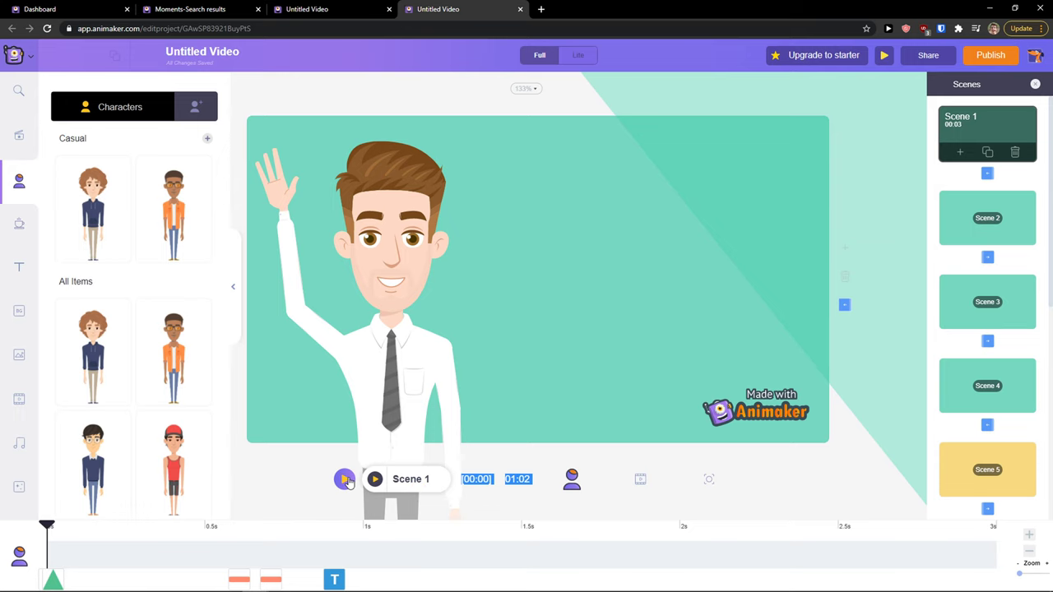
pyautogui.click(345, 480)
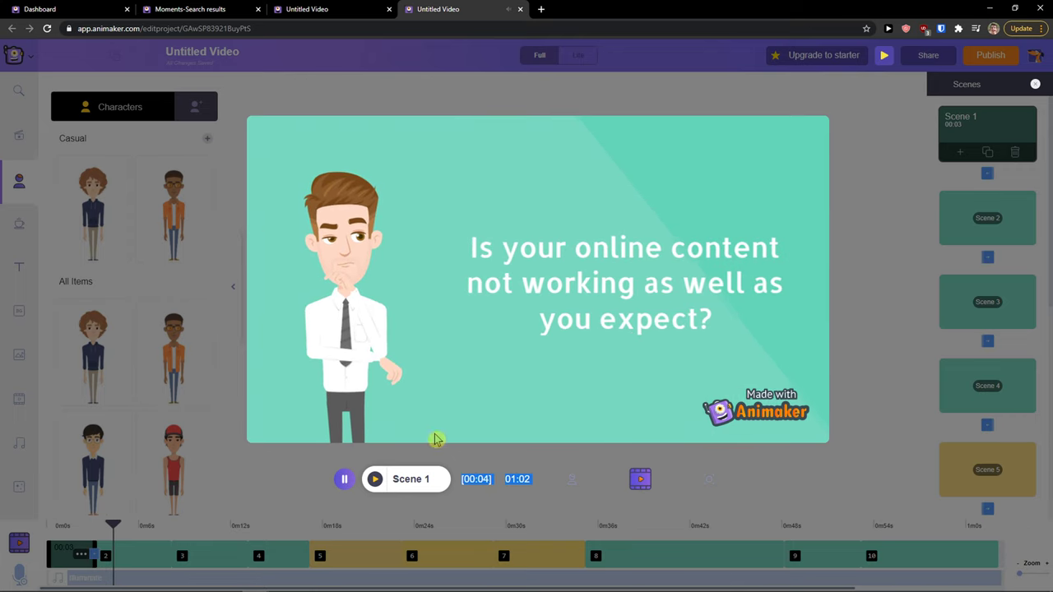
pyautogui.click(345, 479)
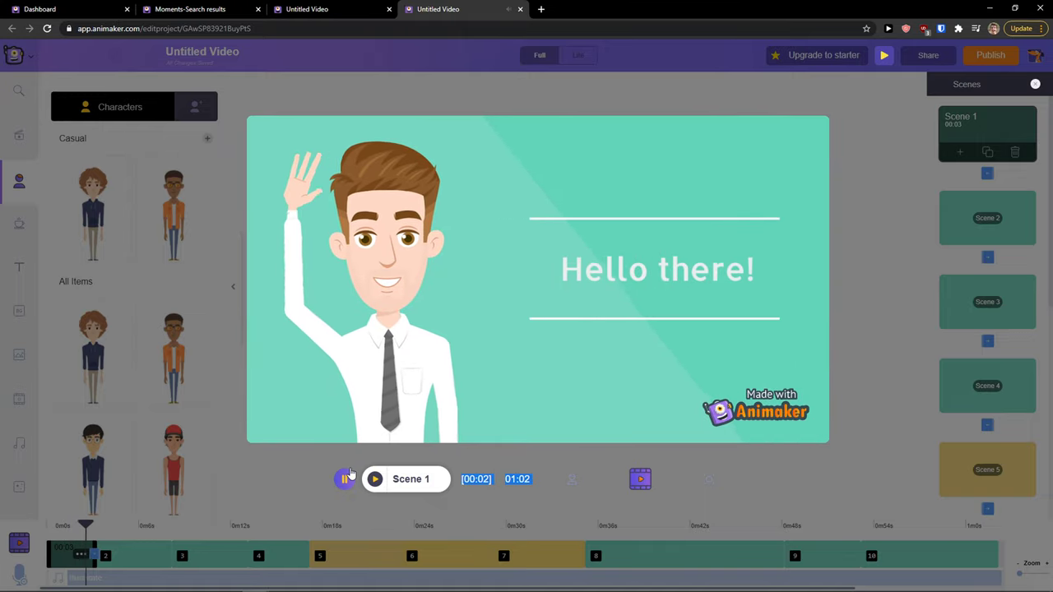
pyautogui.click(346, 480)
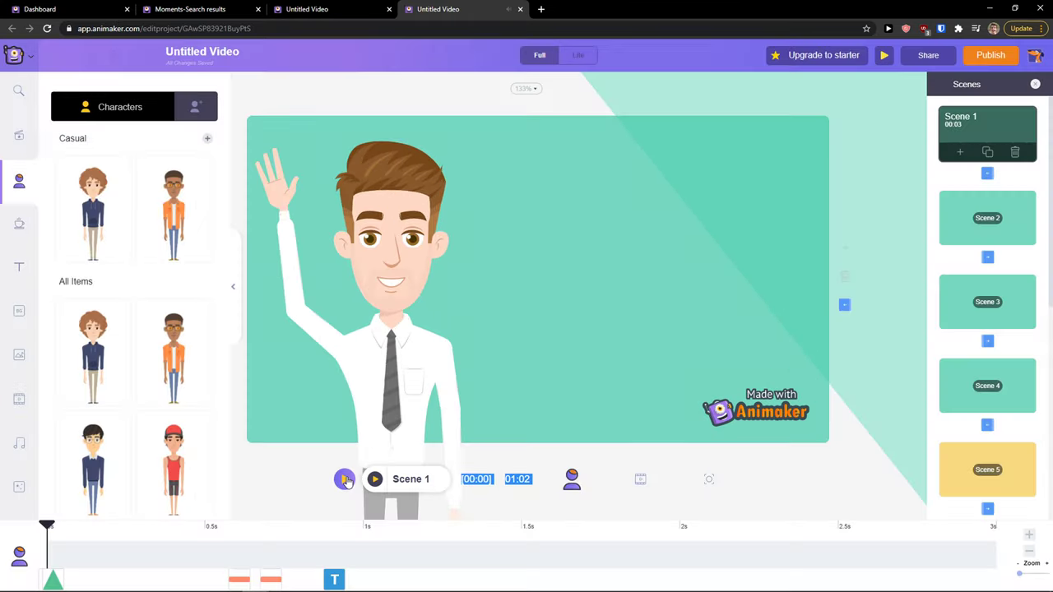
# - Back in ARE YOU HAPPY, trim Scene 1 to 00:04 and preview it
pyautogui.click(316, 9)
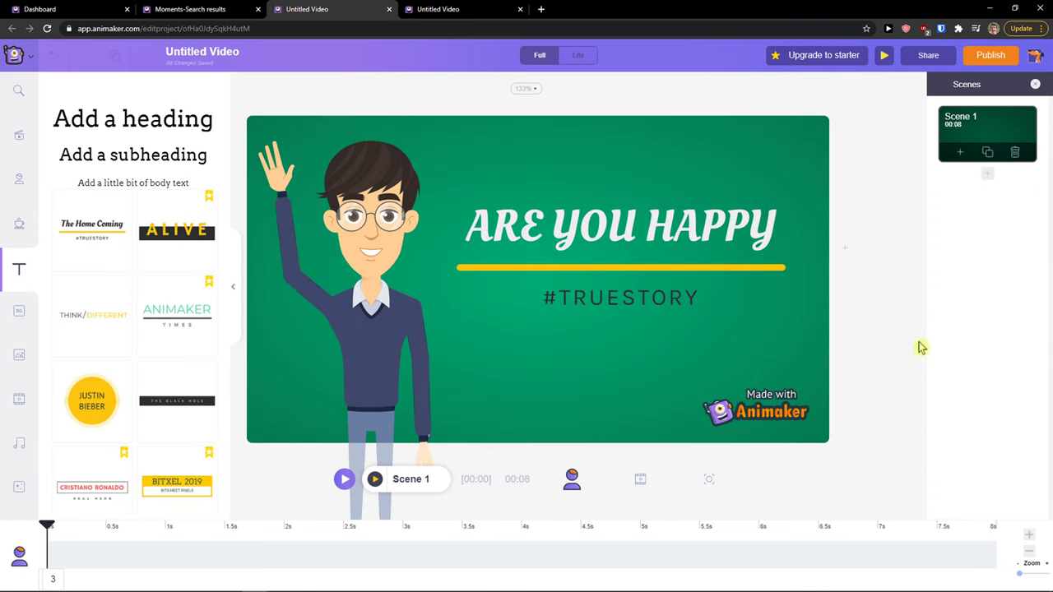
pyautogui.click(1031, 553)
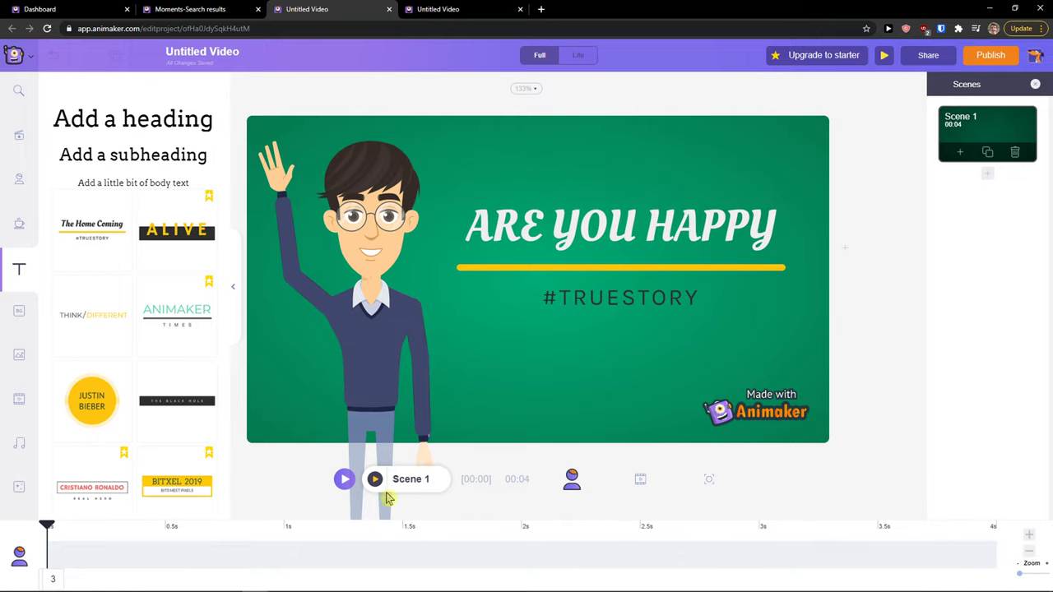
pyautogui.click(345, 480)
# - Add a green Scene 2 with the dark-haired glasses character, enlarged on the left
pyautogui.click(987, 175)
pyautogui.click(515, 315)
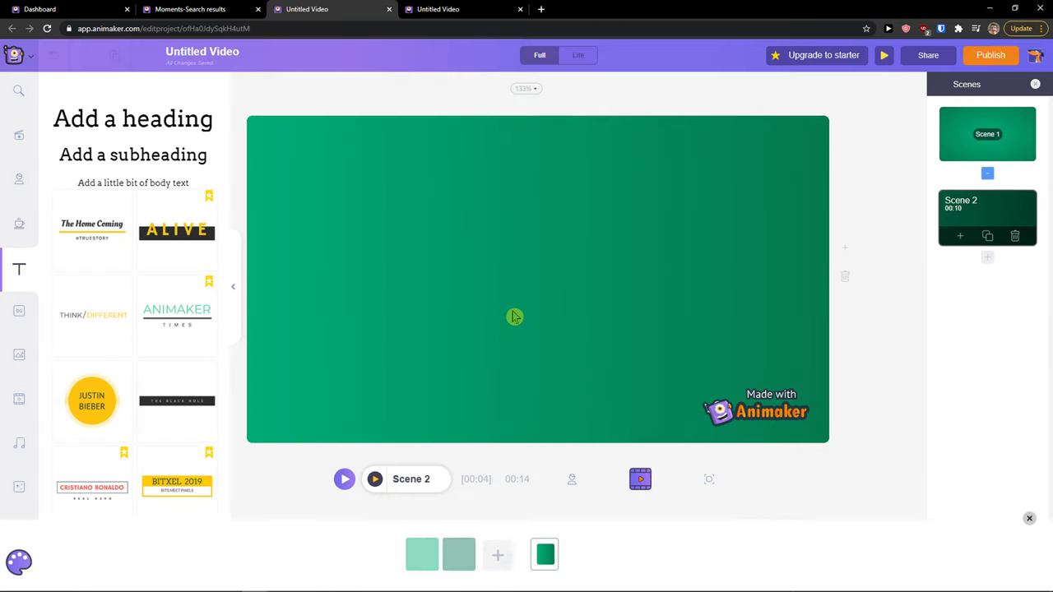
pyautogui.click(19, 179)
pyautogui.scroll(-2, 140, 249)
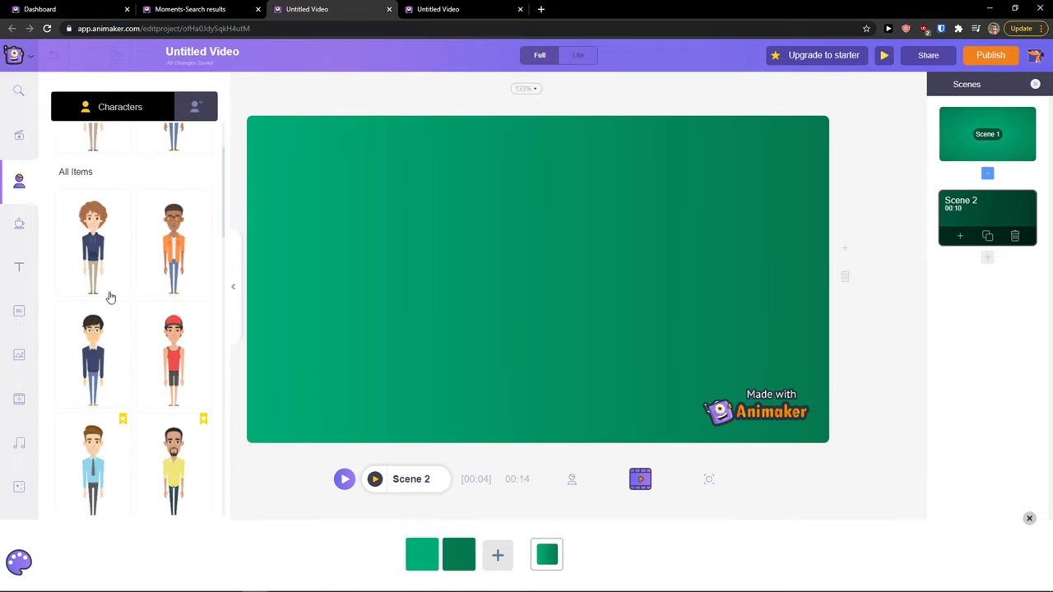
pyautogui.click(97, 338)
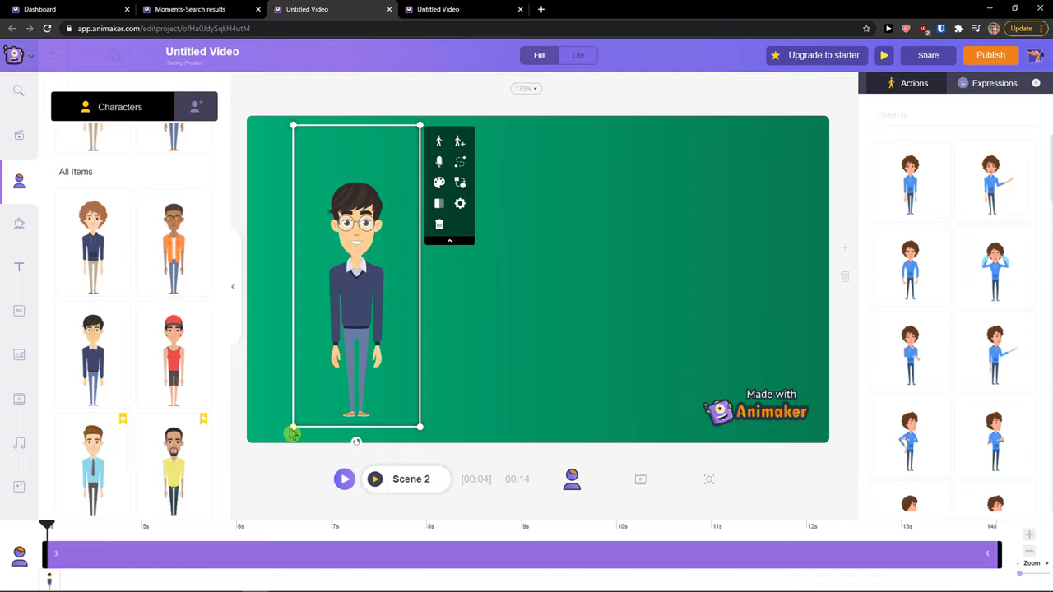
pyautogui.moveTo(292, 433); pyautogui.dragTo(236, 477)
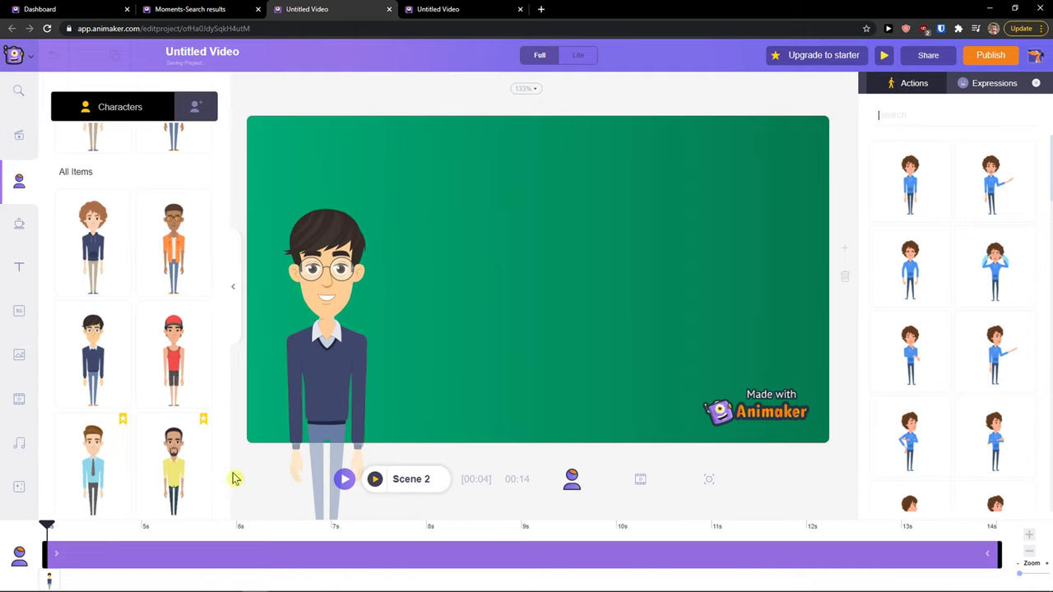
pyautogui.click(301, 296)
pyautogui.scroll(-2, 995, 313)
pyautogui.scroll(2, 925, 366)
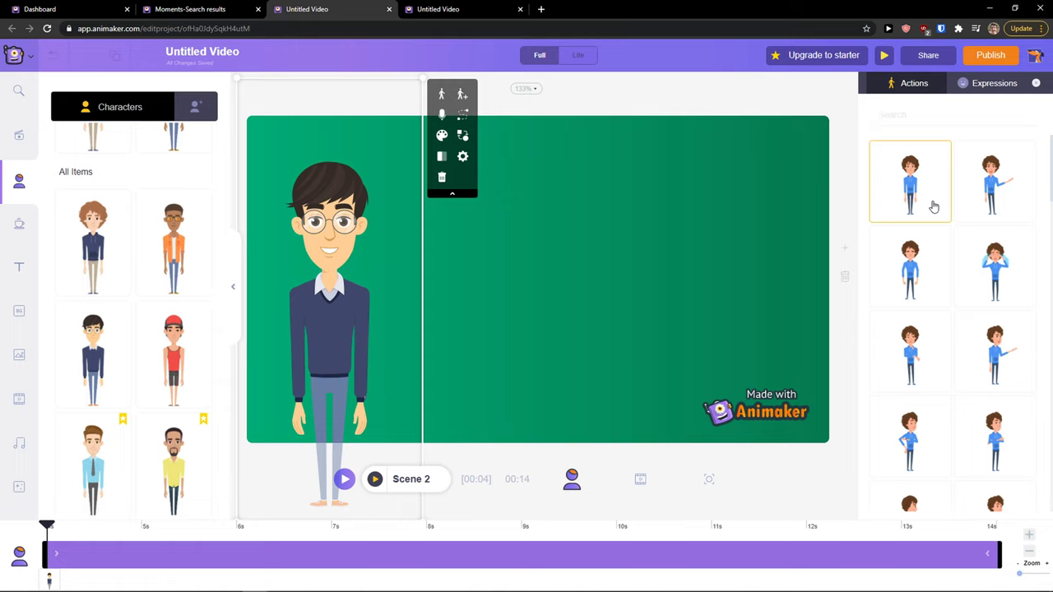
# - Try crying and hand-on-chin actions on the character, nudging it slightly up and right
pyautogui.click(995, 265)
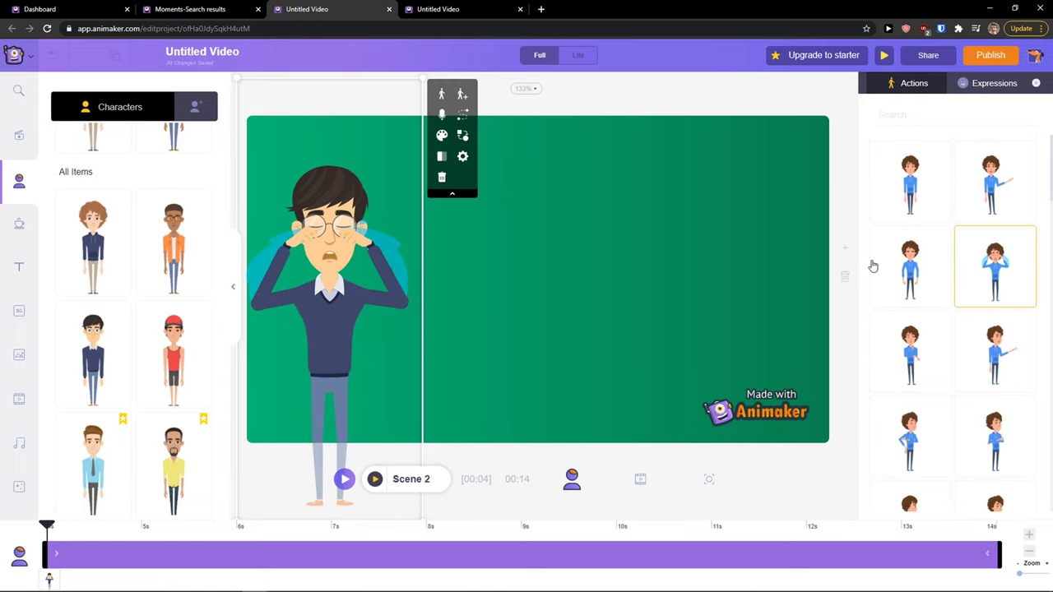
pyautogui.scroll(-1, 946, 317)
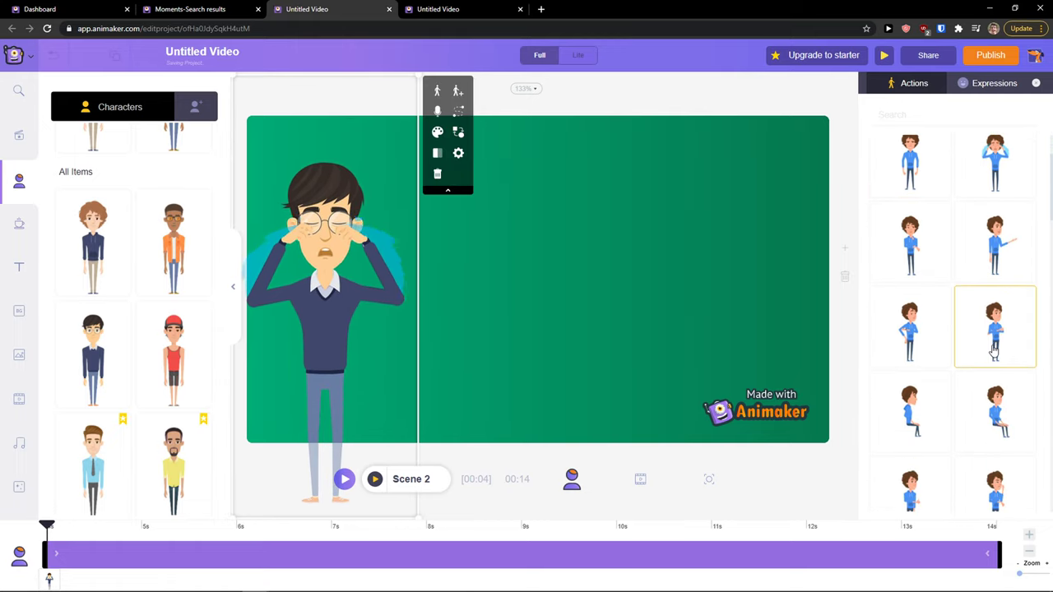
pyautogui.scroll(-3, 928, 345)
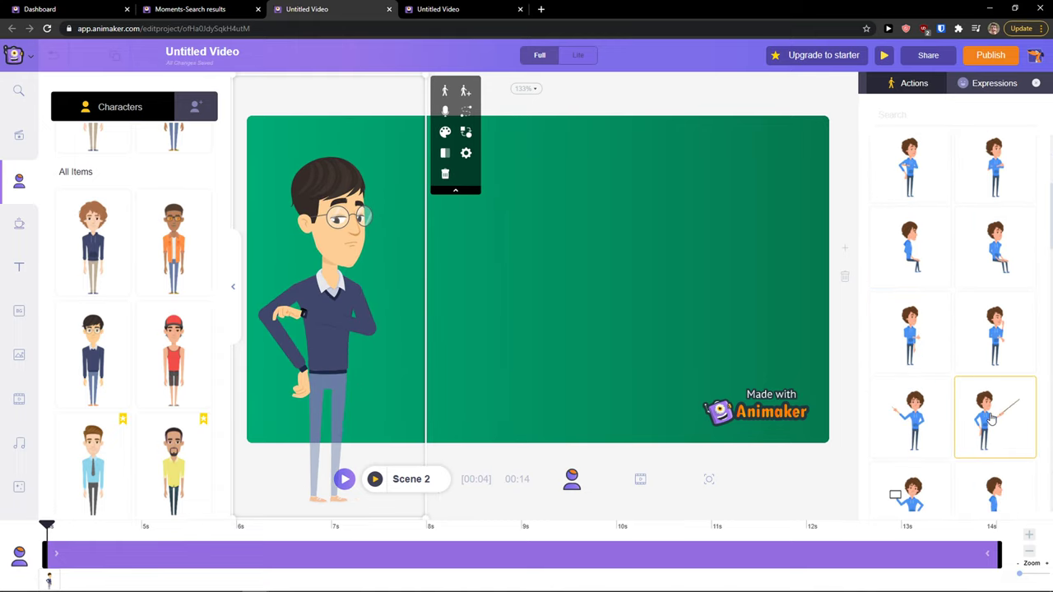
pyautogui.click(1004, 369)
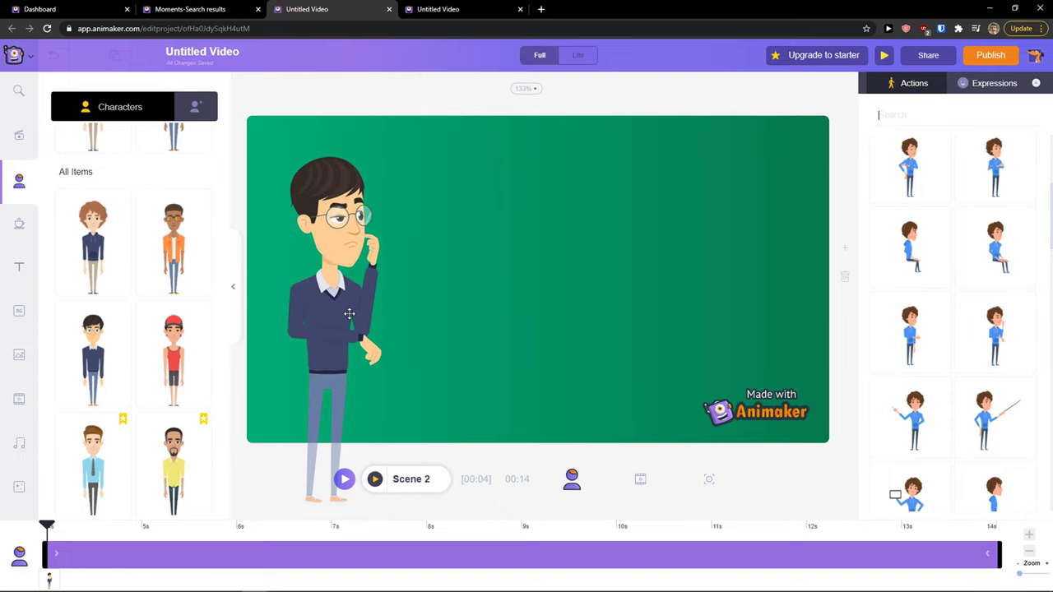
pyautogui.moveTo(349, 314); pyautogui.dragTo(352, 312)
pyautogui.scroll(-2, 954, 338)
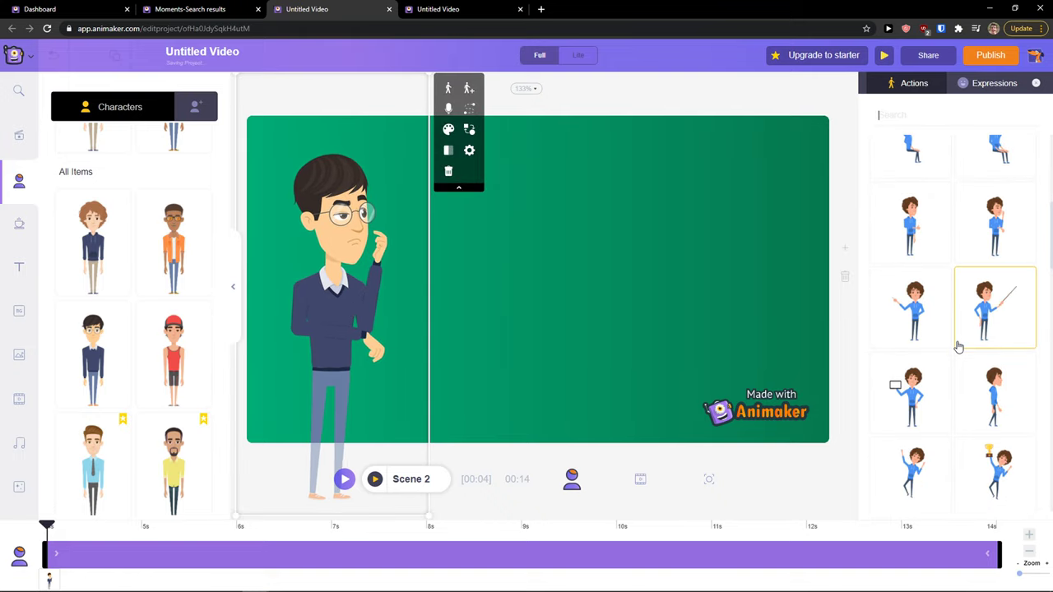
# - Try pointing and arms-crossed poses, then settle on the thinking pose
pyautogui.click(932, 271)
pyautogui.scroll(-2, 946, 304)
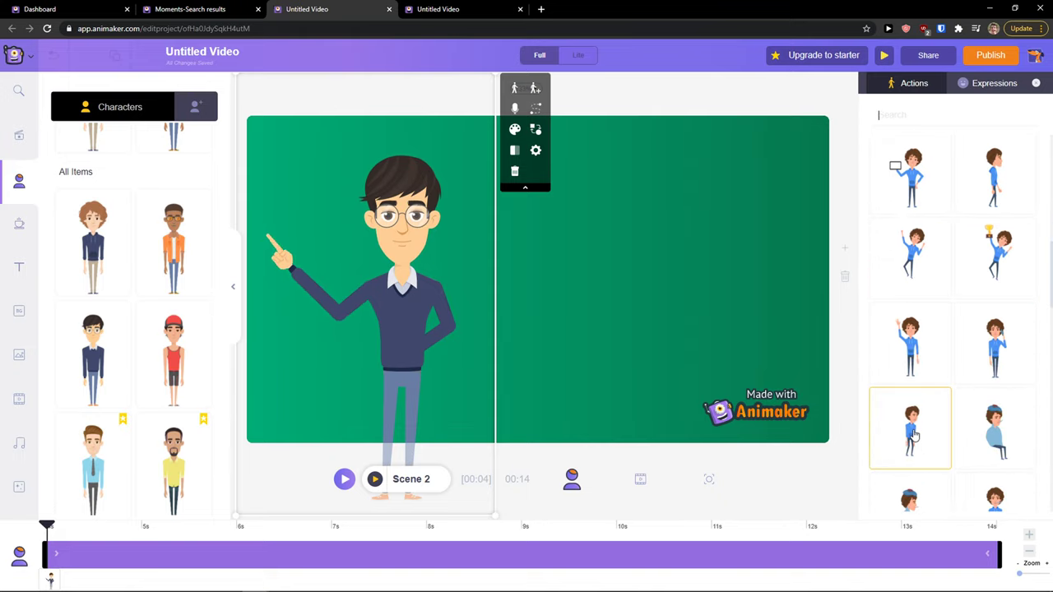
pyautogui.scroll(-2, 940, 428)
pyautogui.scroll(-1, 946, 426)
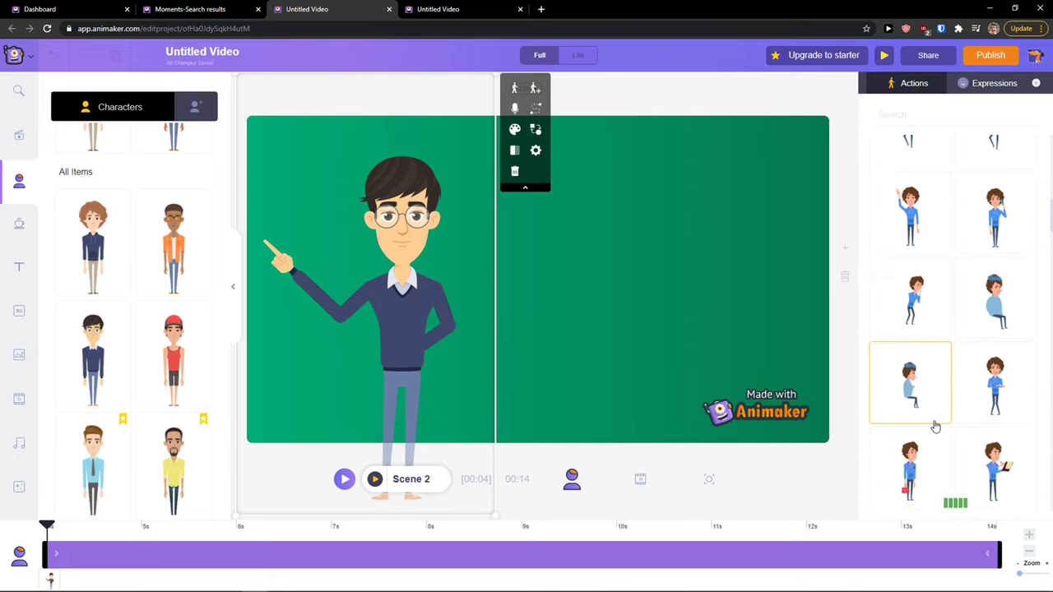
pyautogui.scroll(-1, 1005, 432)
pyautogui.click(1001, 436)
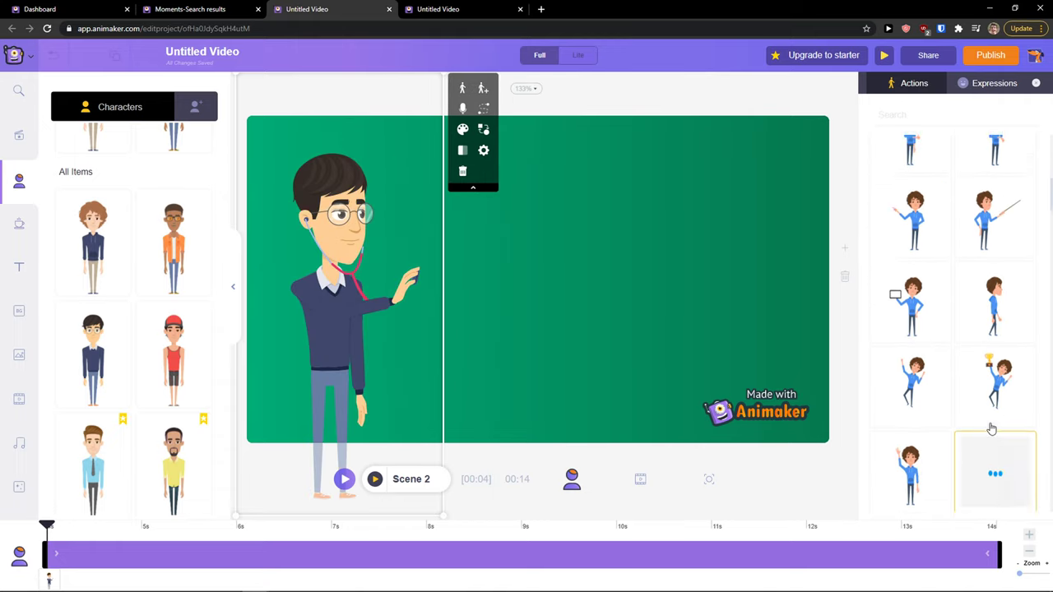
pyautogui.scroll(3, 994, 431)
pyautogui.scroll(1, 991, 428)
pyautogui.click(1000, 276)
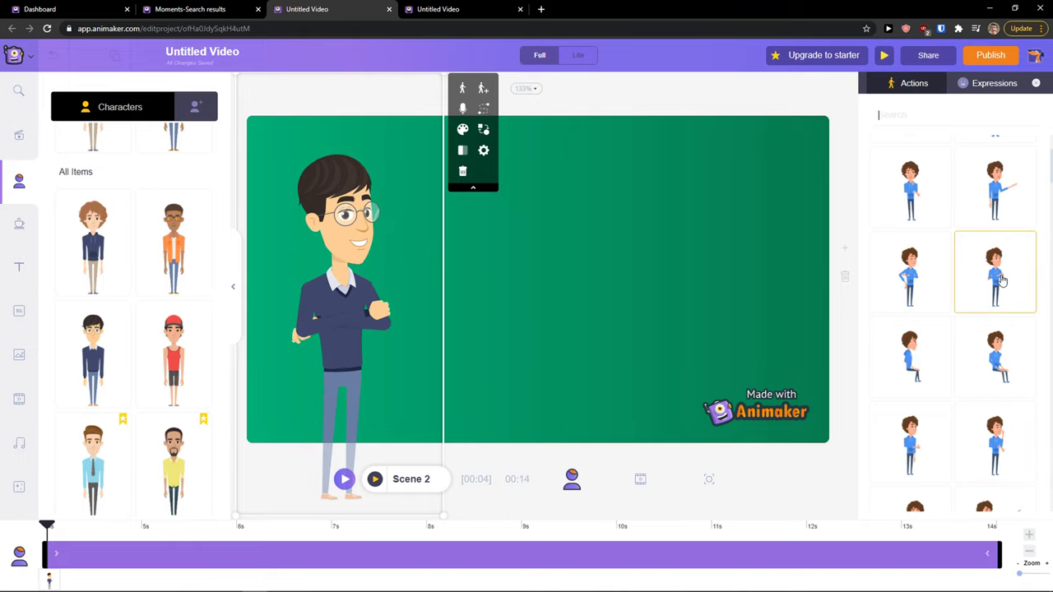
pyautogui.click(918, 280)
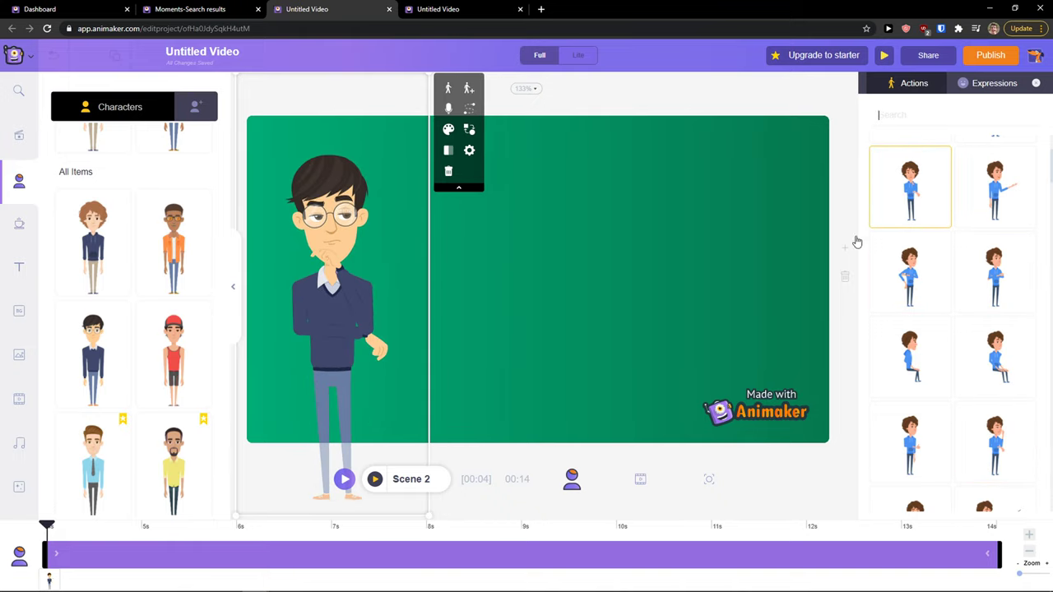
pyautogui.click(435, 324)
pyautogui.click(374, 315)
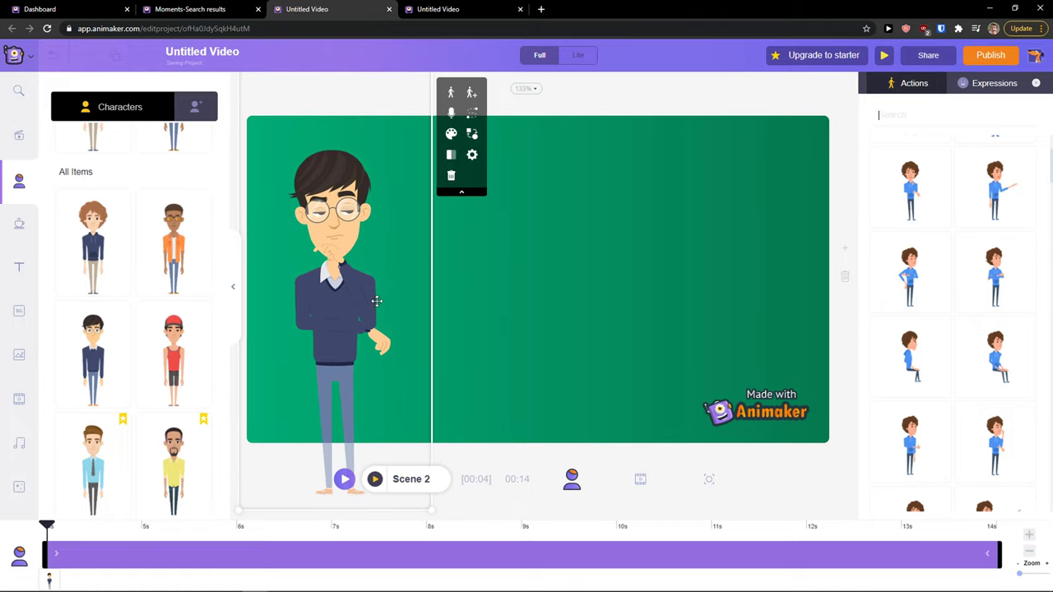
# - Add the 'So, What are you waiting for?' question-mark text template and move it up-right
pyautogui.click(553, 304)
pyautogui.click(19, 267)
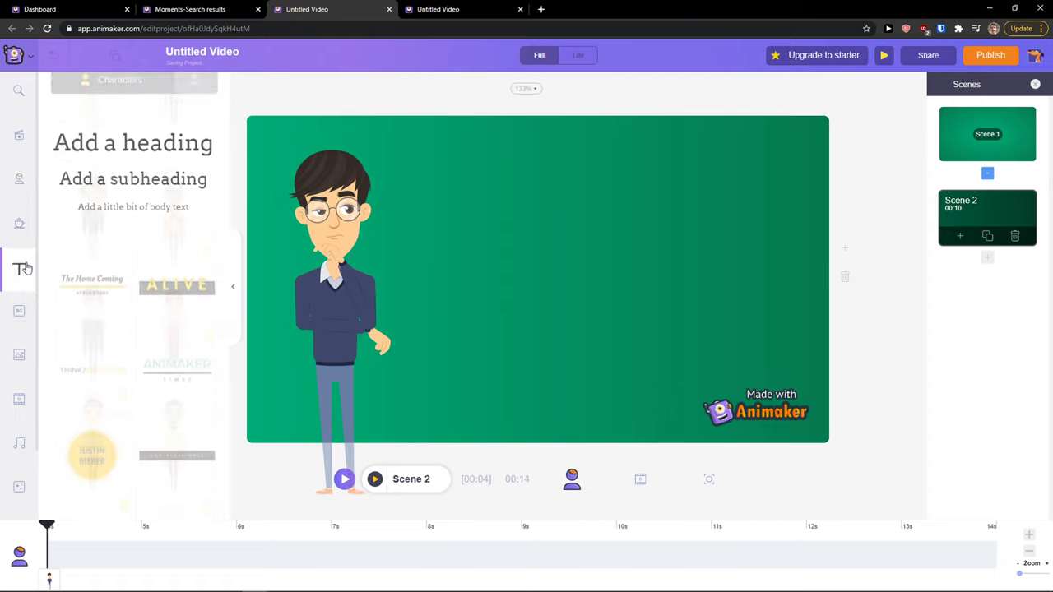
pyautogui.scroll(-2, 140, 304)
pyautogui.scroll(-2, 156, 306)
pyautogui.scroll(-2, 132, 337)
pyautogui.scroll(-1, 115, 352)
pyautogui.scroll(-3, 113, 347)
pyautogui.scroll(-3, 123, 337)
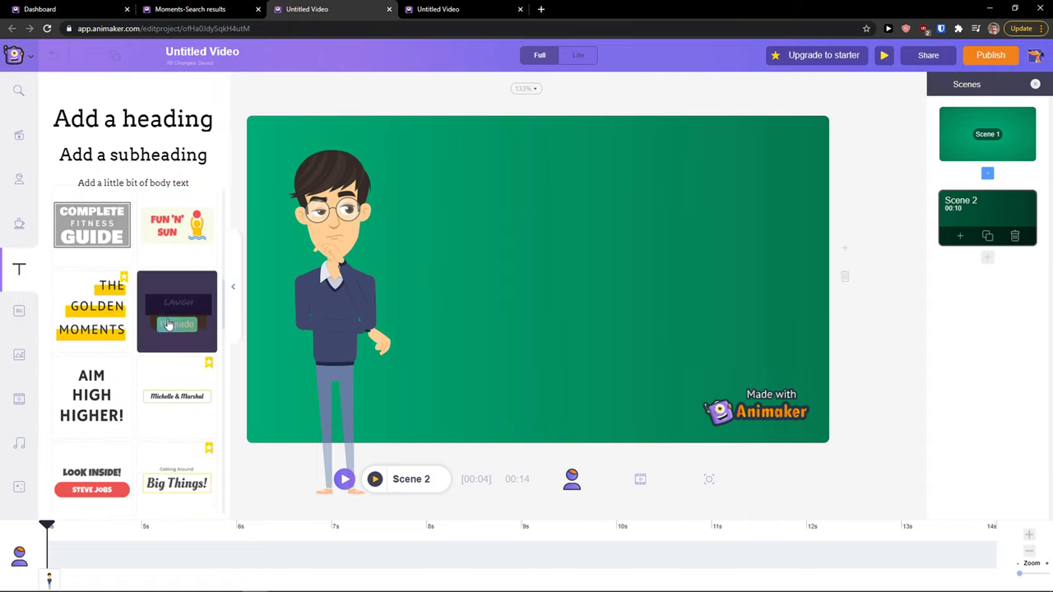
pyautogui.scroll(-2, 140, 329)
pyautogui.scroll(-3, 132, 326)
pyautogui.moveTo(91, 349)
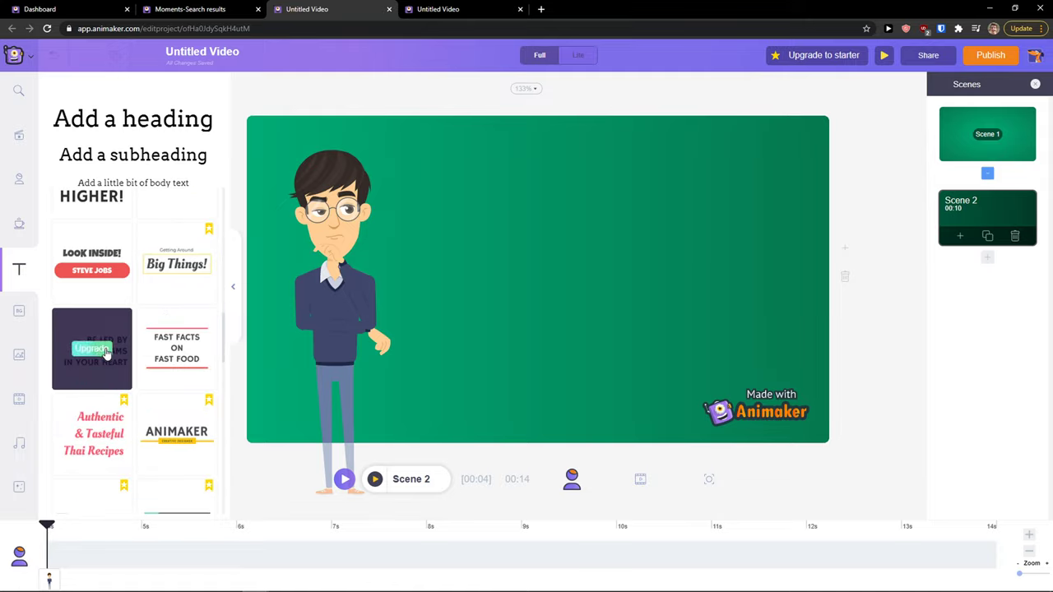
pyautogui.scroll(3, 176, 334)
pyautogui.scroll(3, 168, 436)
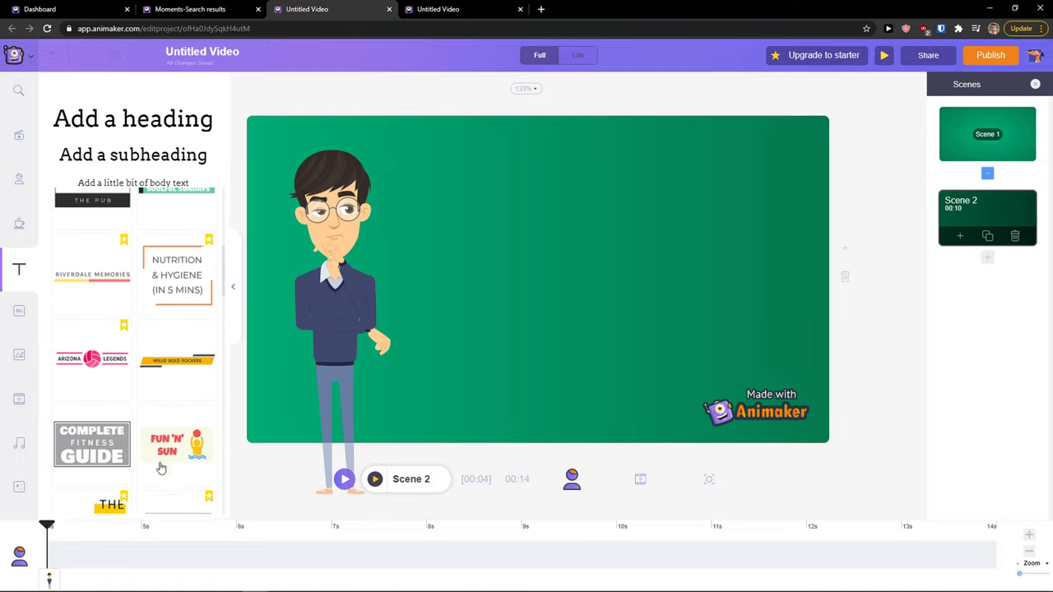
pyautogui.scroll(2, 162, 461)
pyautogui.scroll(2, 163, 453)
pyautogui.scroll(2, 163, 453)
pyautogui.scroll(2, 163, 453)
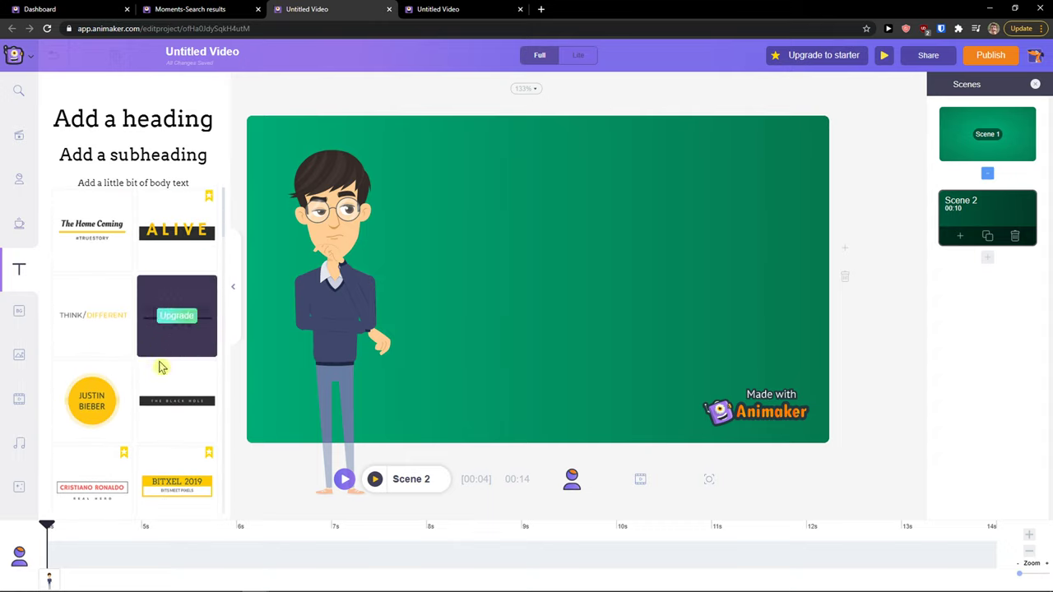
pyautogui.scroll(-2, 156, 370)
pyautogui.scroll(-2, 157, 370)
pyautogui.scroll(-2, 154, 374)
pyautogui.scroll(-2, 154, 375)
pyautogui.scroll(-2, 153, 372)
pyautogui.scroll(-2, 154, 373)
pyautogui.scroll(-2, 153, 372)
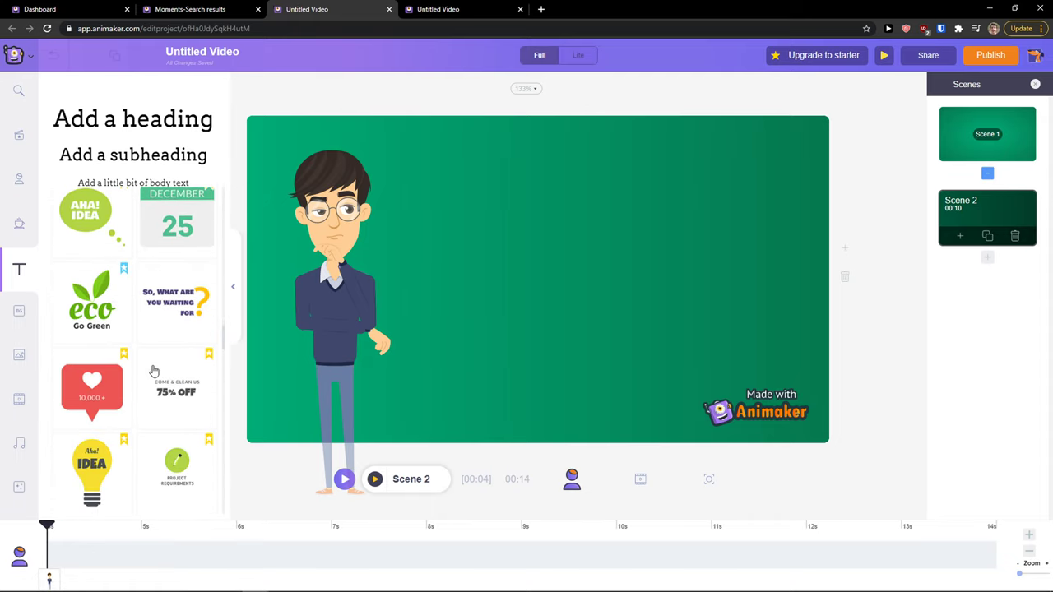
pyautogui.click(167, 304)
pyautogui.moveTo(572, 274); pyautogui.dragTo(626, 239)
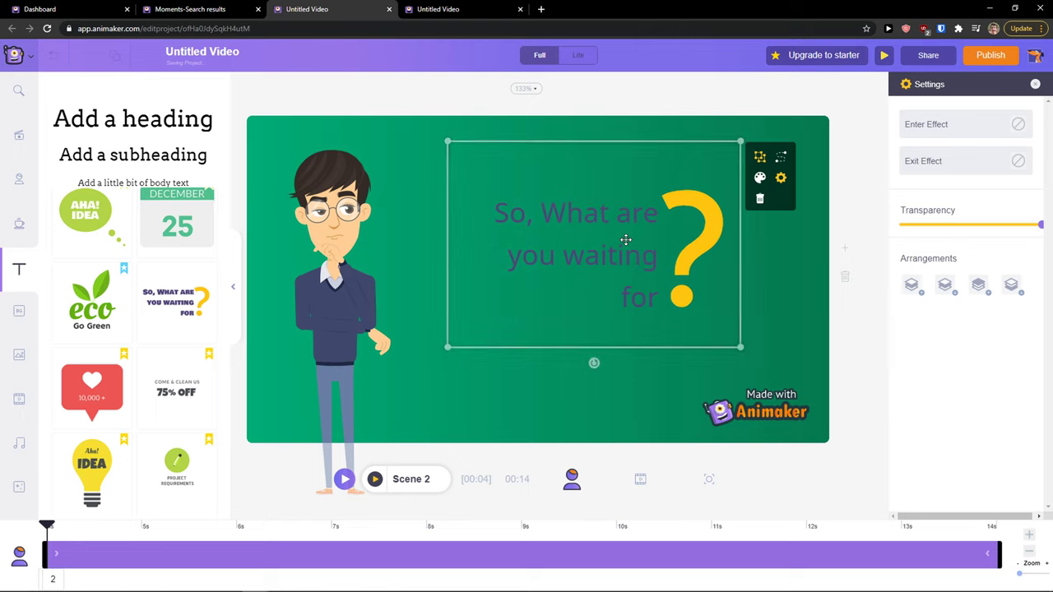
# - Retype the title as 'WHAT IS HAPPINESS ALL ABOUT?' and enlarge its box toward the character
pyautogui.doubleClick(626, 240)
pyautogui.write('ARE')
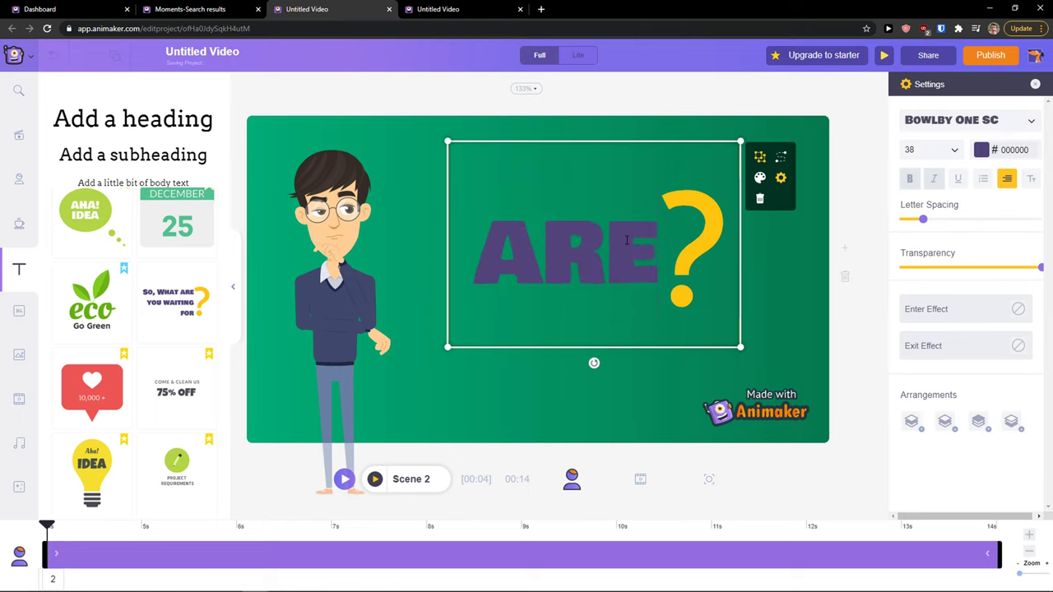
pyautogui.write(' YOU C')
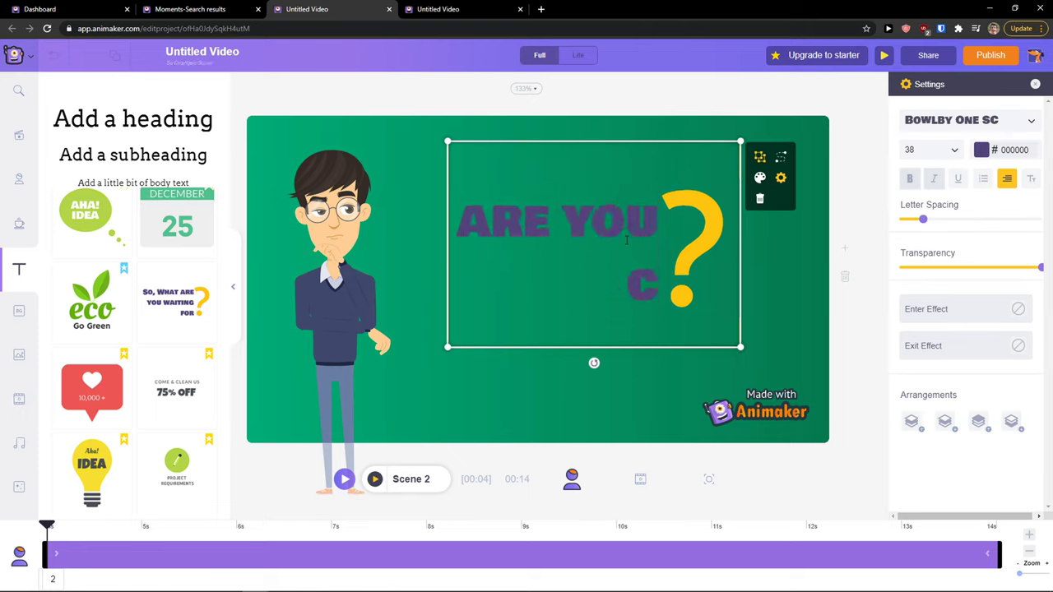
pyautogui.write('URIOUS HOW TO')
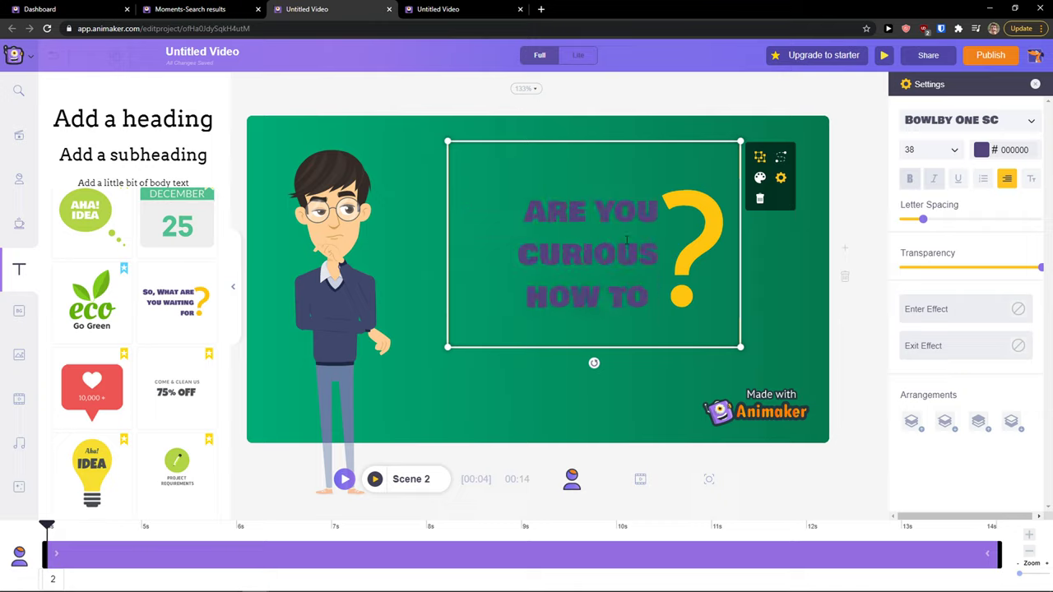
pyautogui.write(' BE HAPPY')
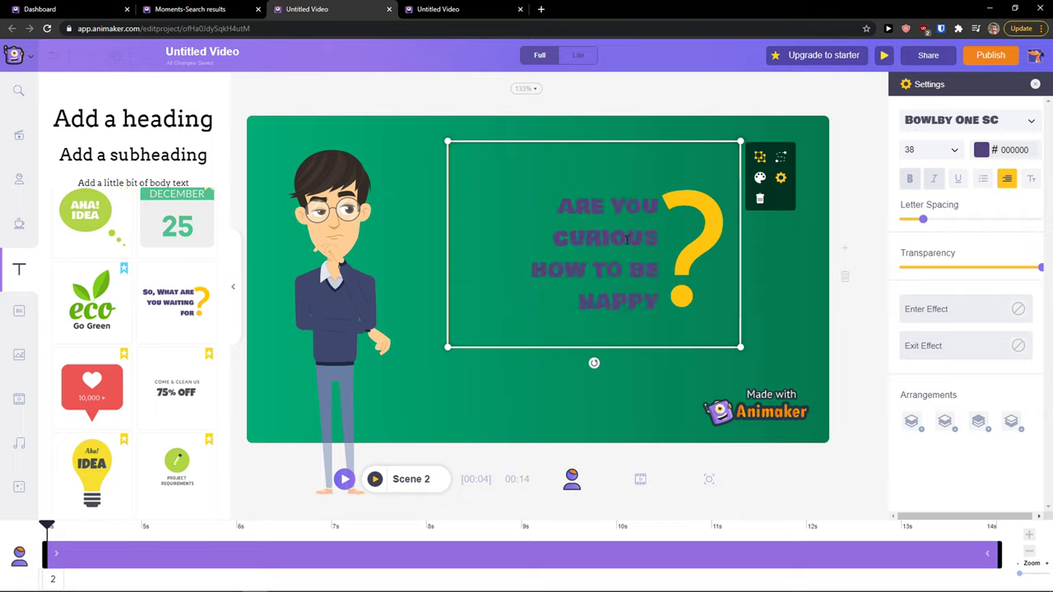
pyautogui.moveTo(447, 348); pyautogui.dragTo(368, 403)
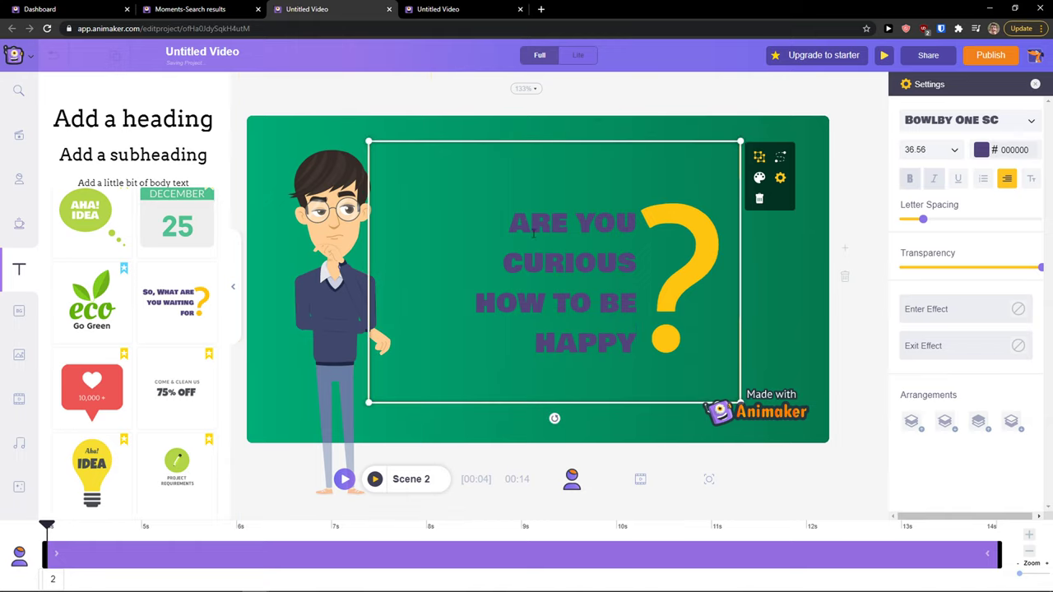
pyautogui.doubleClick(581, 325)
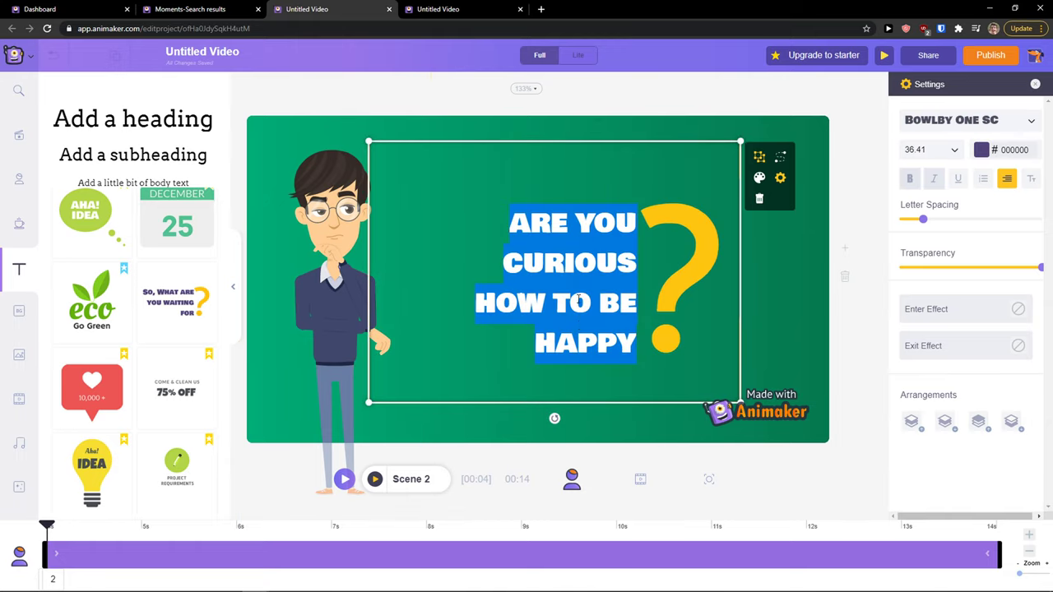
pyautogui.write('WHAT IS HAPP')
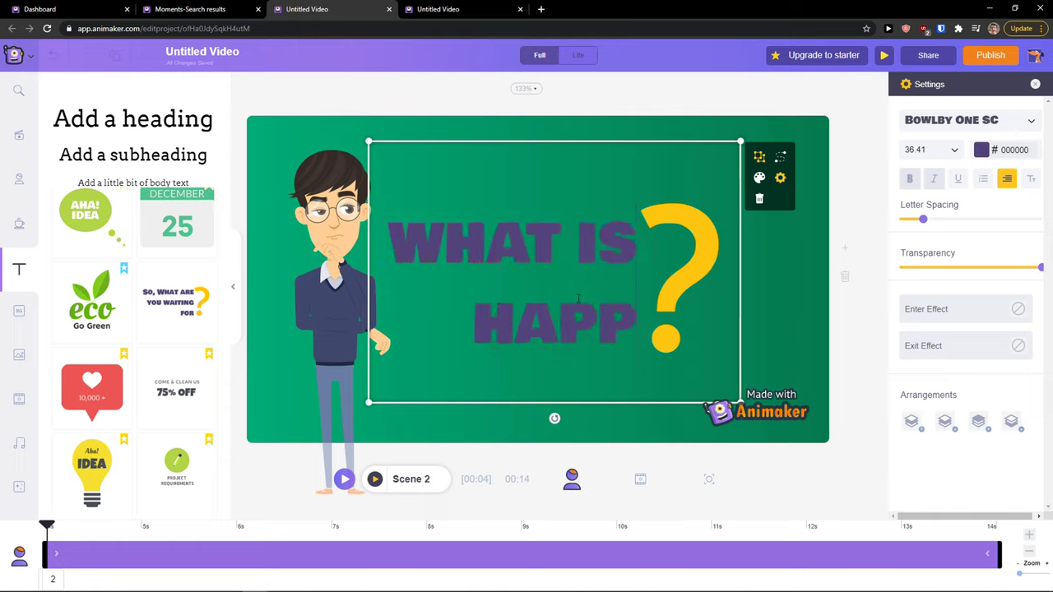
pyautogui.write('INESS ALL A')
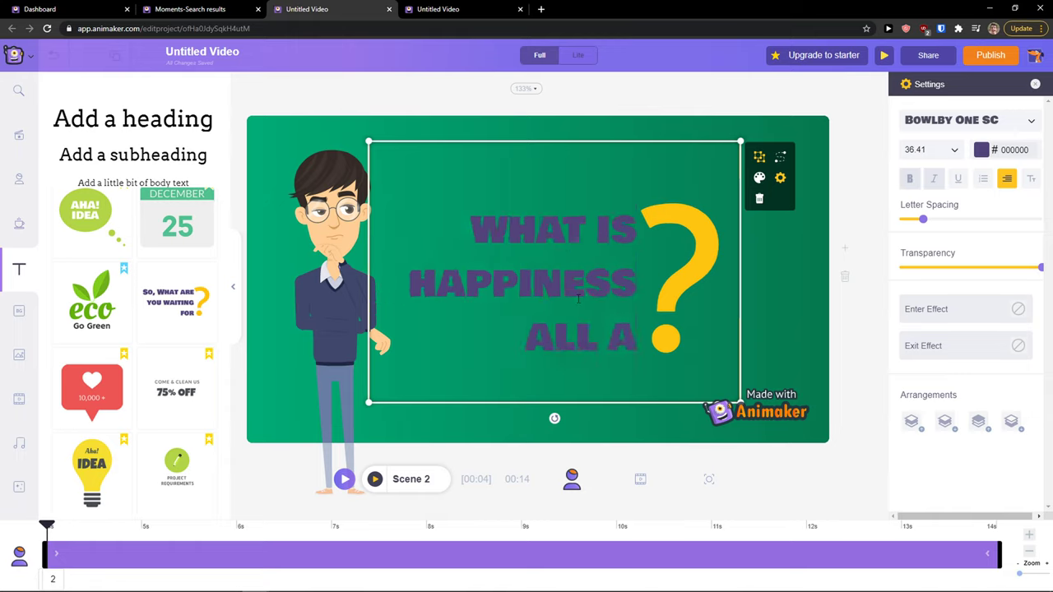
pyautogui.write('BOUT?')
pyautogui.press('BackSpace')
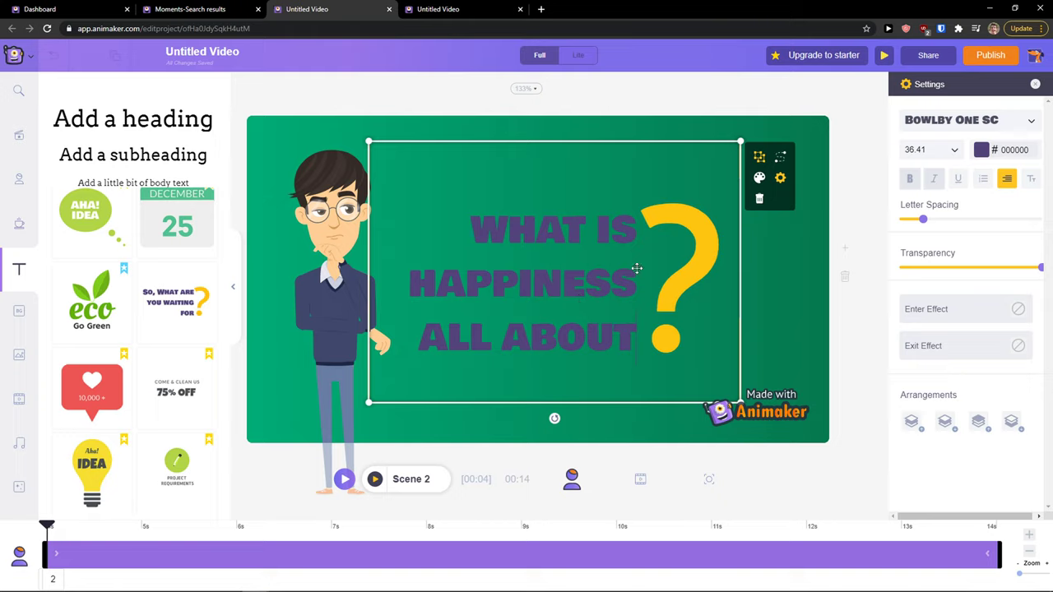
# - Set the WHAT IS HAPPINESS ALL ABOUT title text colour to white
pyautogui.click(981, 151)
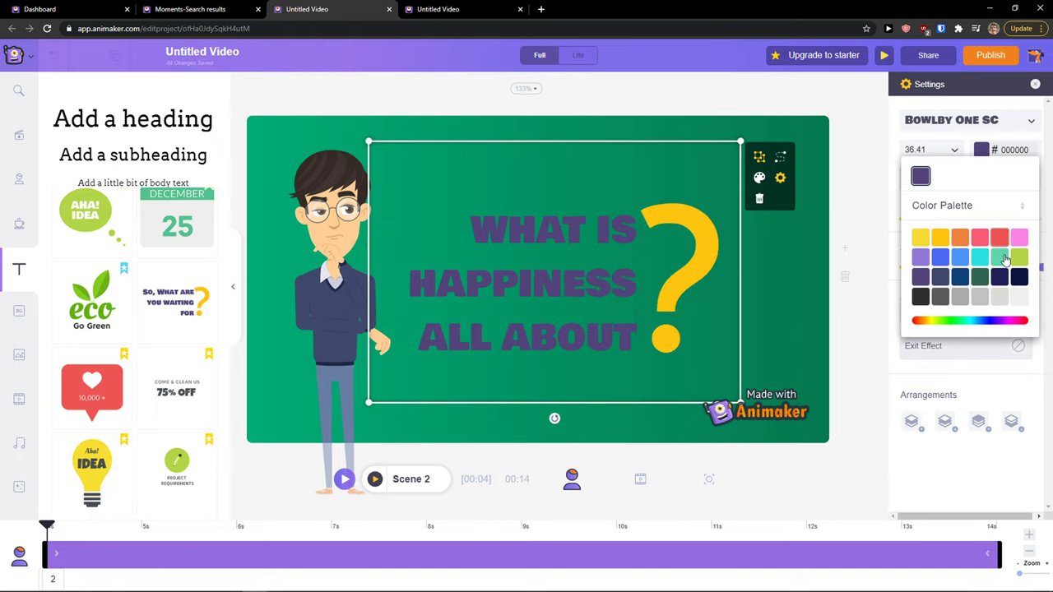
pyautogui.click(1022, 207)
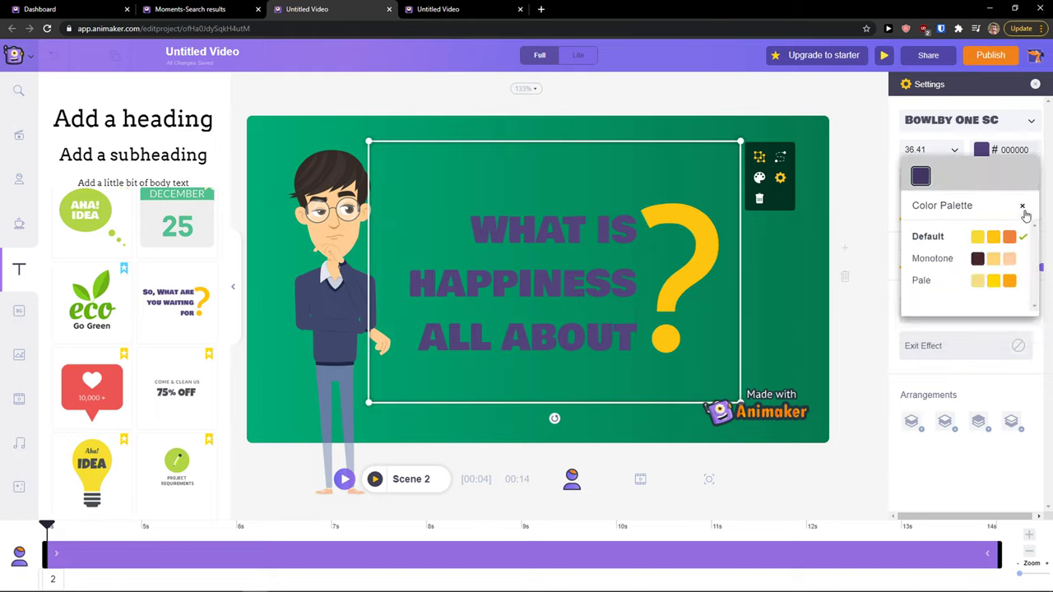
pyautogui.click(1023, 209)
pyautogui.click(1018, 298)
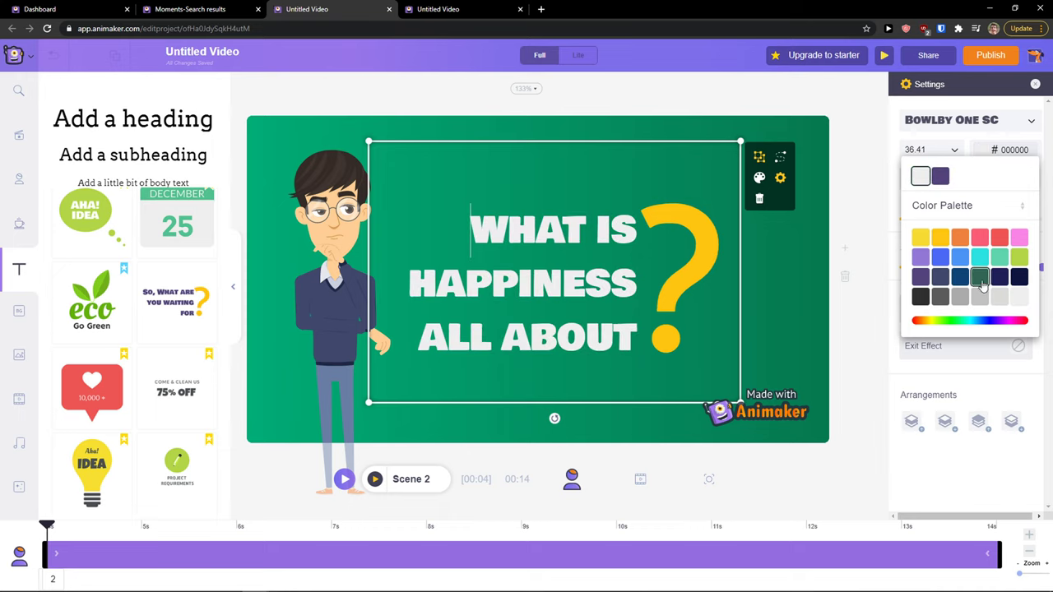
pyautogui.click(932, 213)
pyautogui.click(599, 140)
# - Move the title up-right, give it an entrance animation, then preview the other Untitled Video project
pyautogui.moveTo(609, 223); pyautogui.dragTo(648, 208)
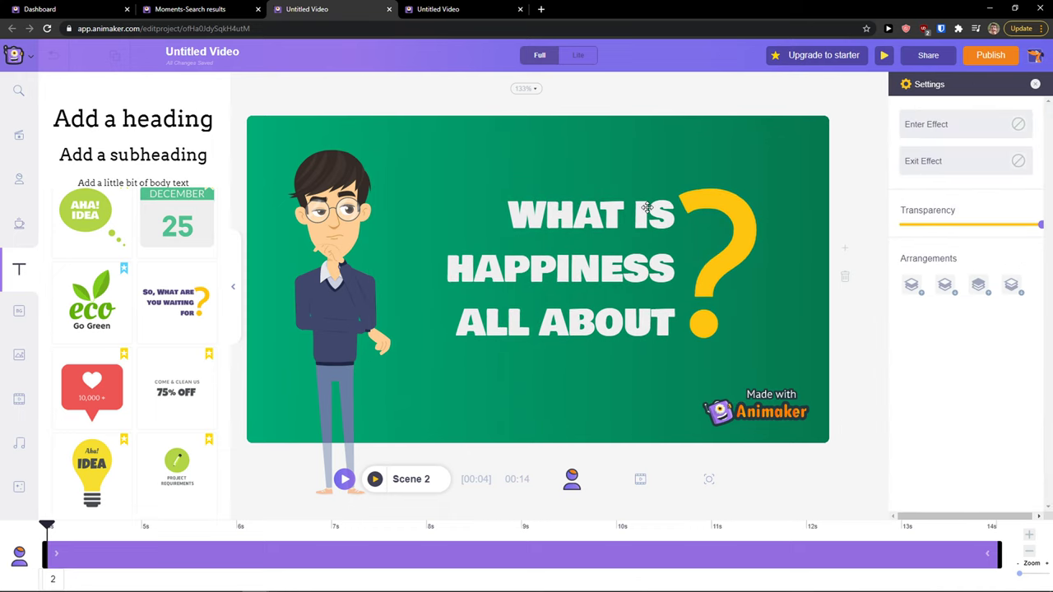
pyautogui.click(935, 128)
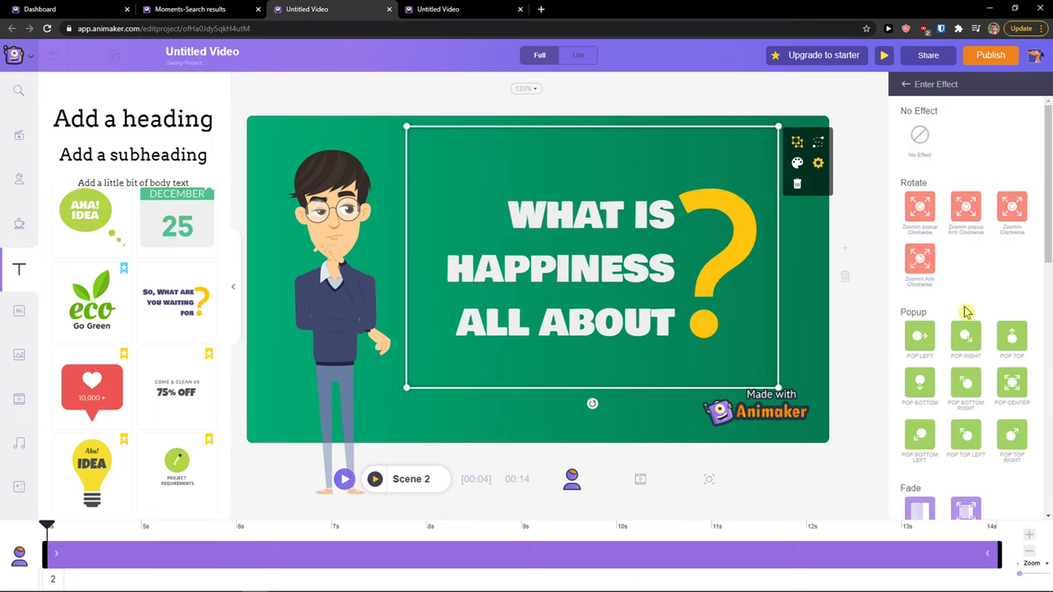
pyautogui.click(917, 343)
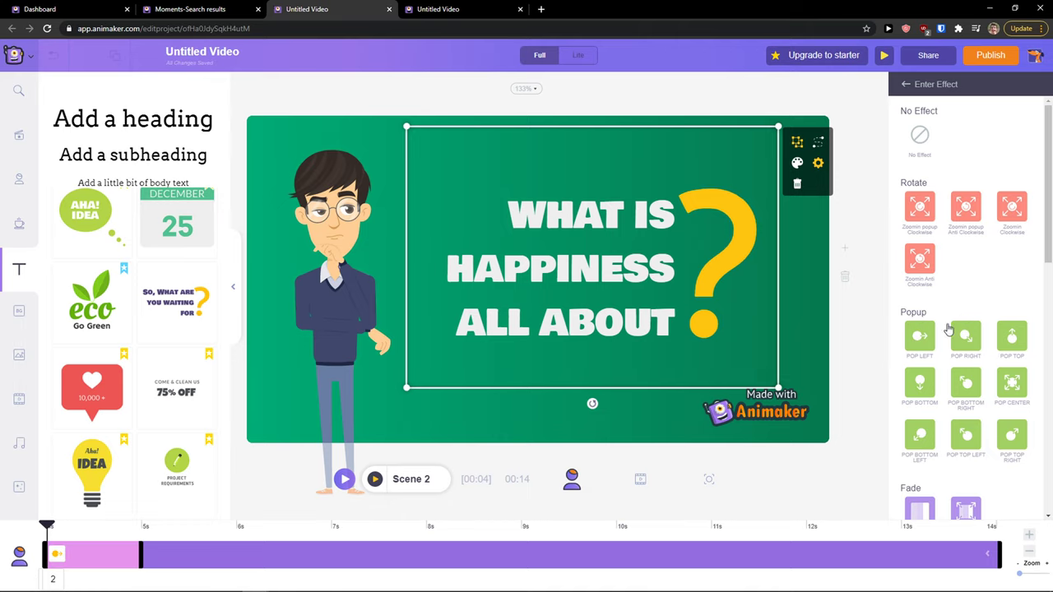
pyautogui.scroll(-1, 954, 322)
pyautogui.click(482, 12)
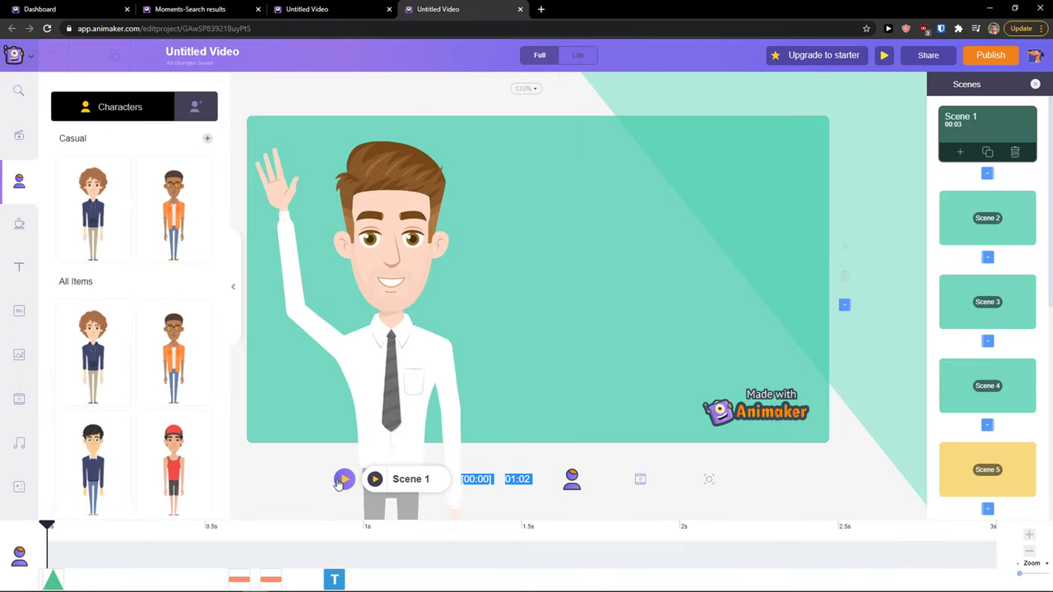
pyautogui.click(343, 480)
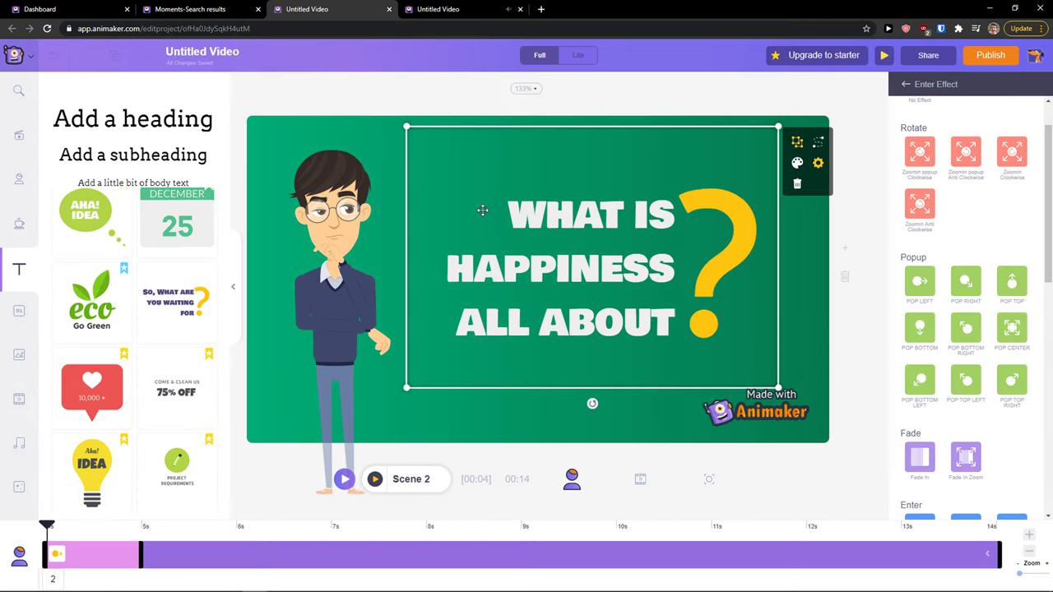
# - Select Scene 2's thinking character and heading, then shorten the scene's duration
pyautogui.click(341, 333)
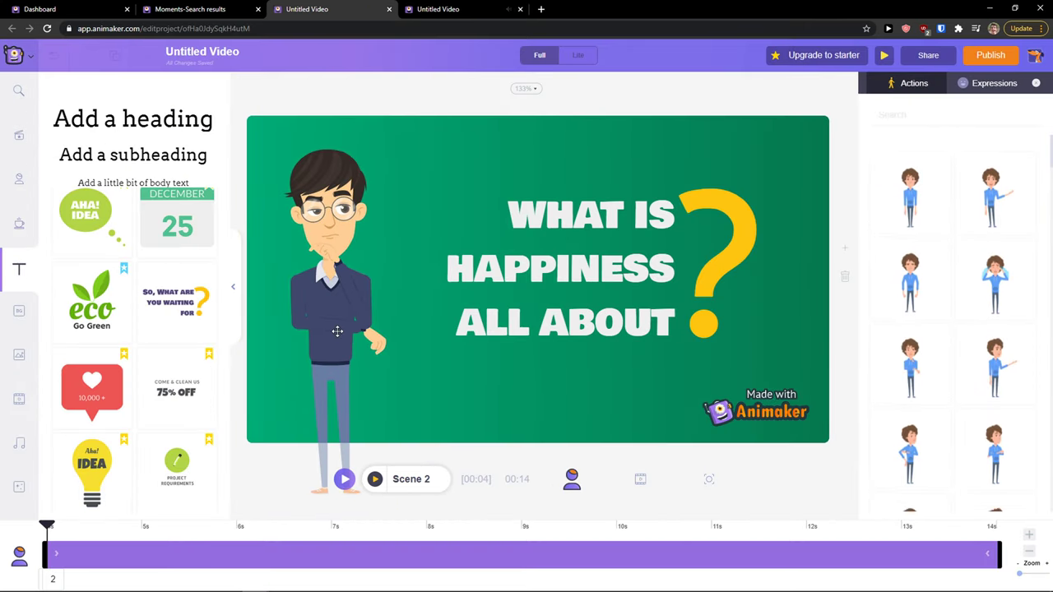
pyautogui.click(1038, 83)
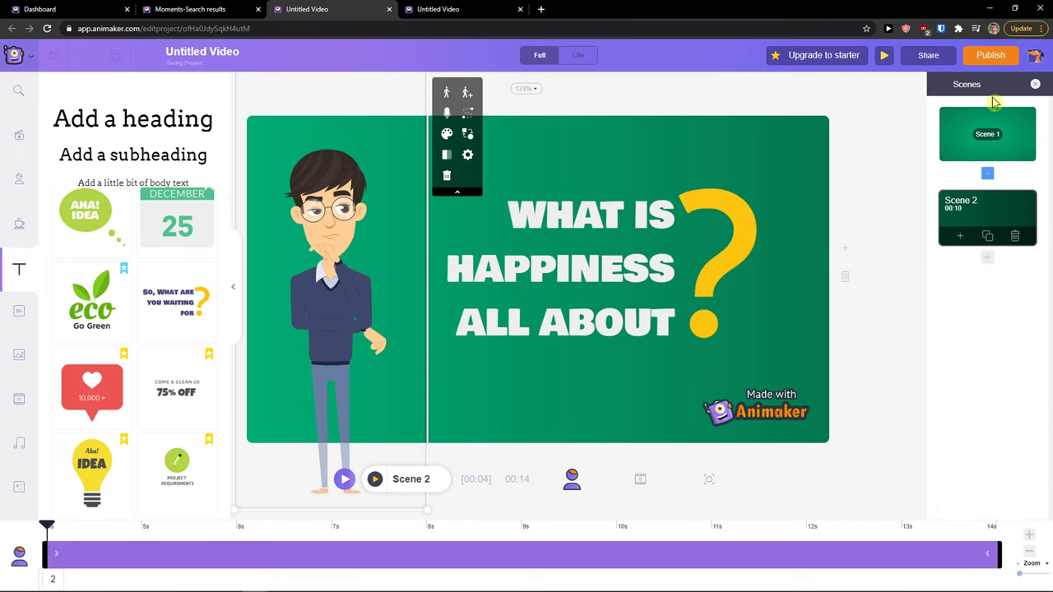
pyautogui.click(629, 214)
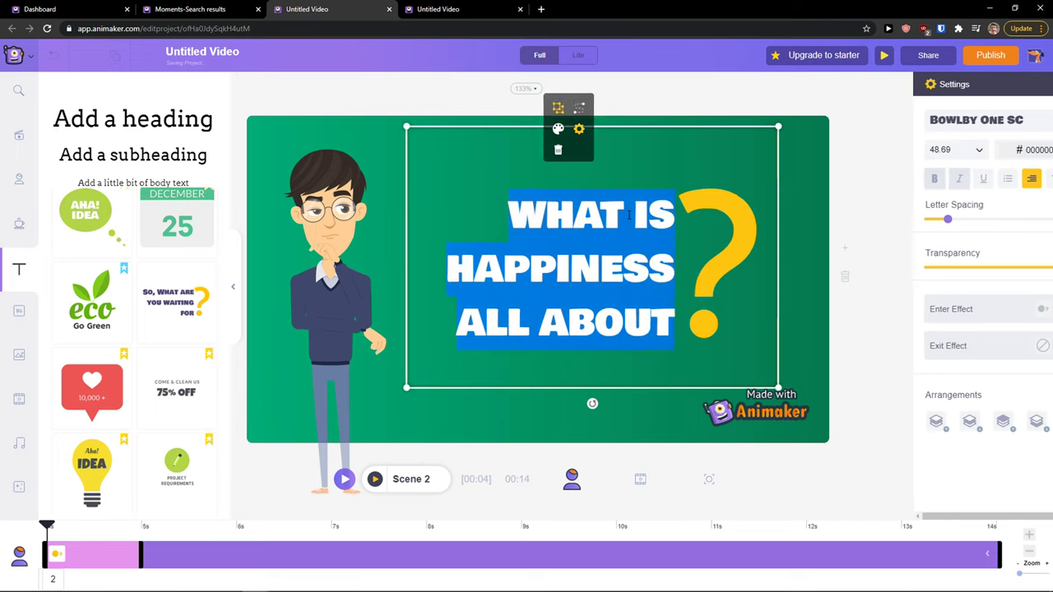
pyautogui.click(1030, 552)
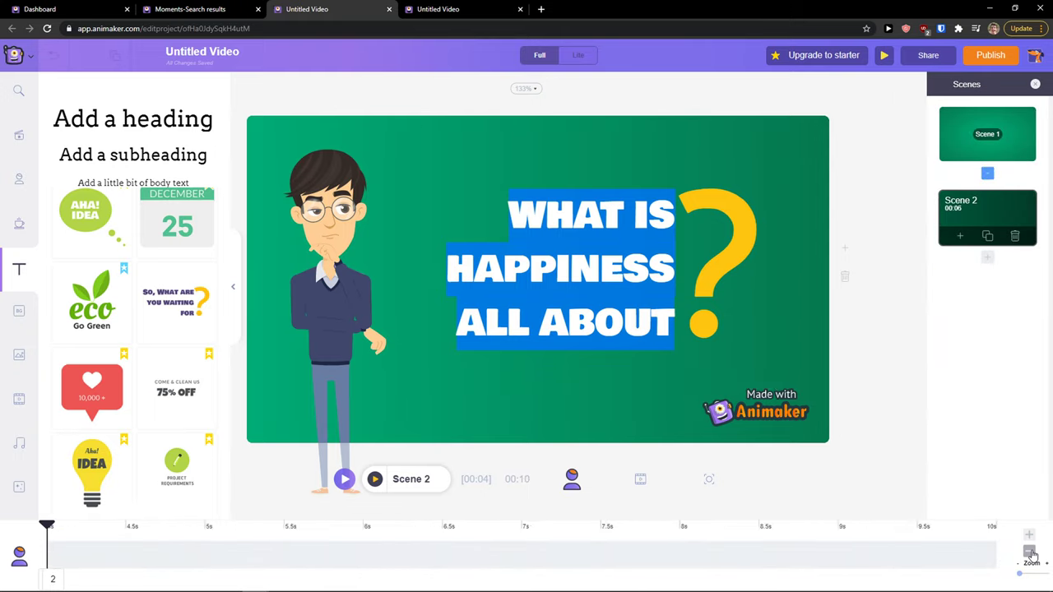
pyautogui.click(1030, 552)
# - Preview Scene 1, then set Scene 2 to 00:05.1 and preview it
pyautogui.click(984, 146)
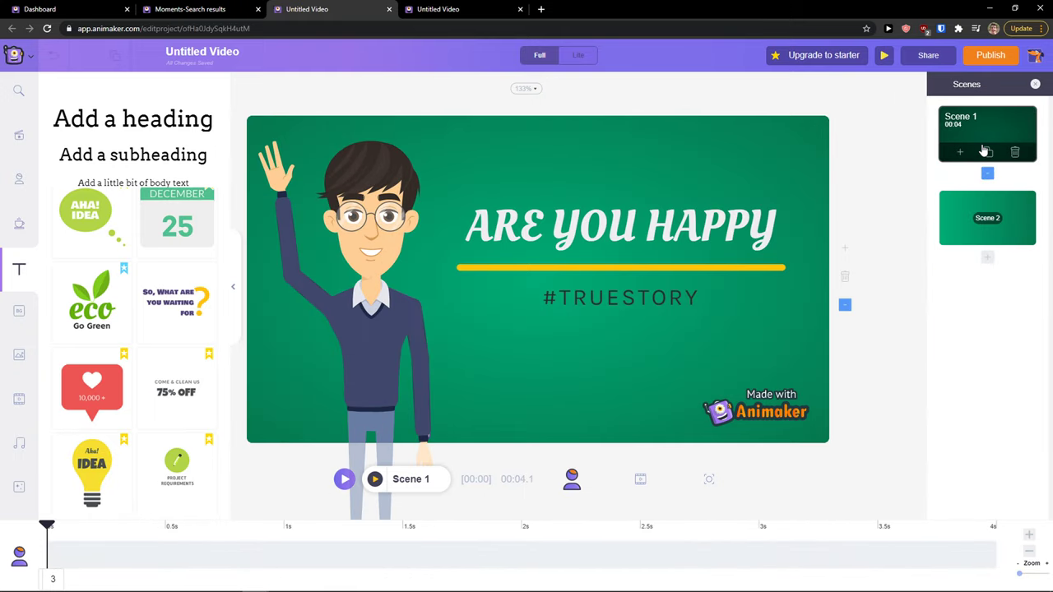
pyautogui.click(344, 481)
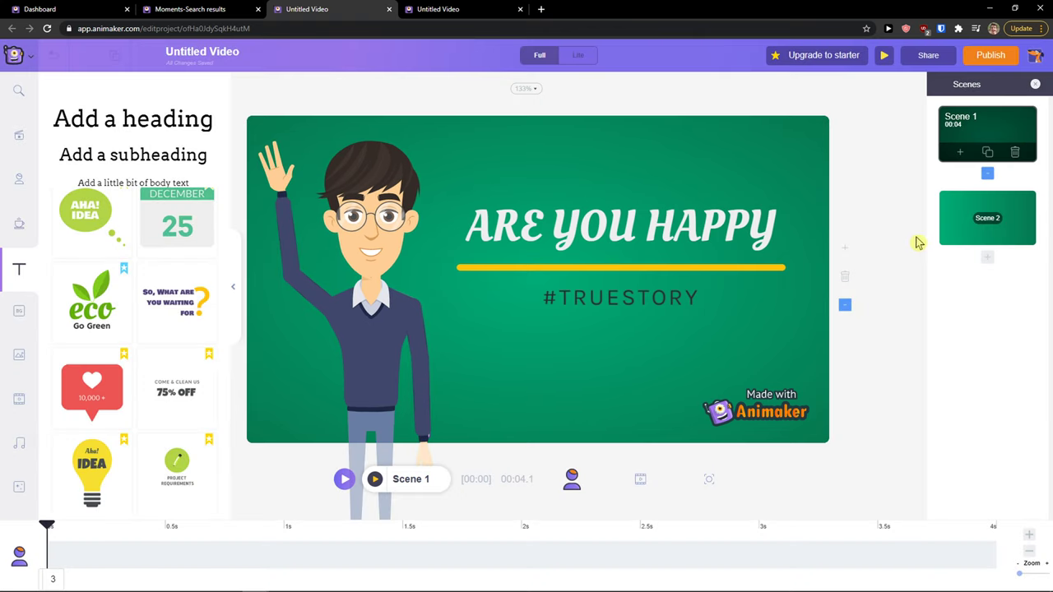
pyautogui.click(973, 231)
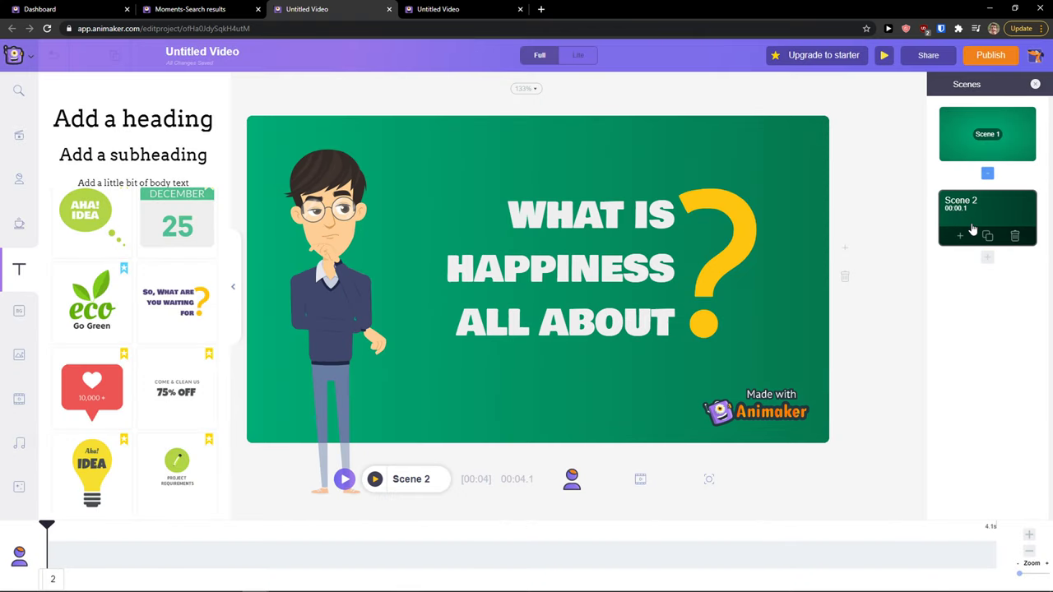
pyautogui.click(1033, 541)
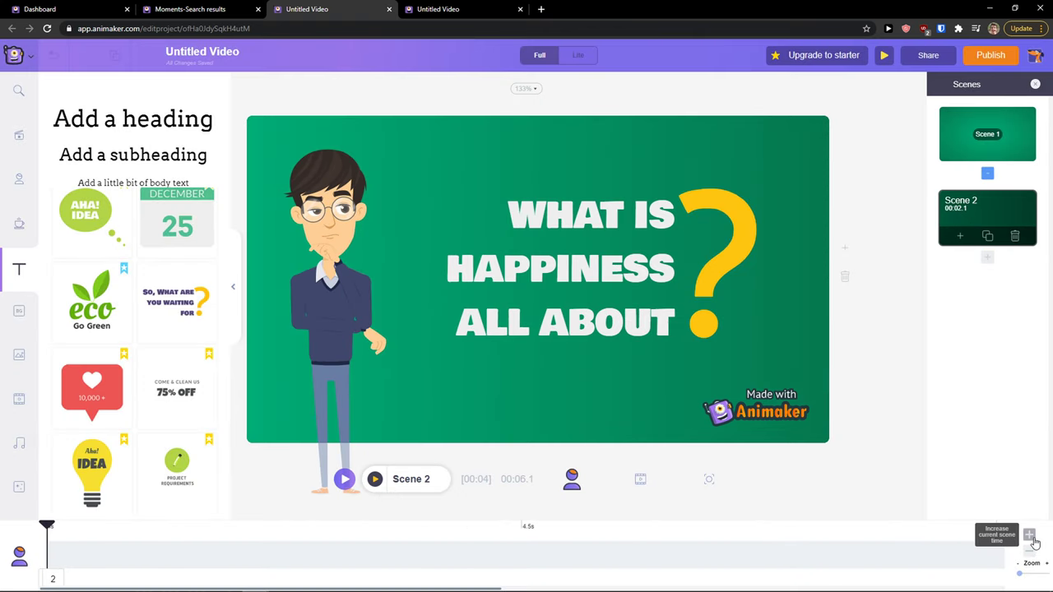
pyautogui.click(1033, 542)
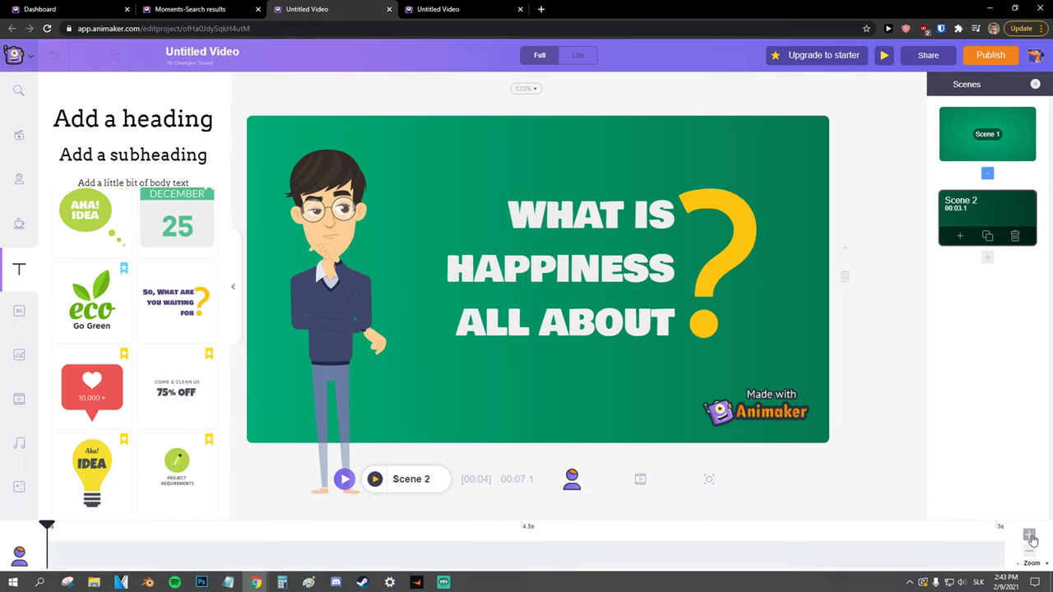
pyautogui.click(345, 480)
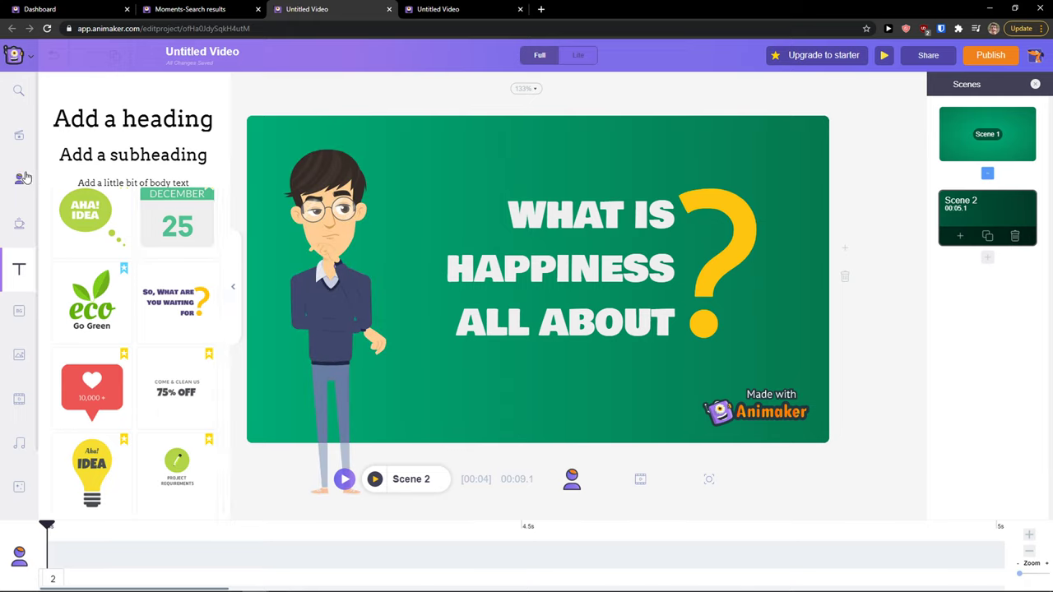
# - Browse the Characters, Backgrounds and Images libraries, trying a couple photo, then reach the Music library
pyautogui.click(25, 177)
pyautogui.scroll(-5, 68, 284)
pyautogui.scroll(-5, 68, 284)
pyautogui.click(19, 312)
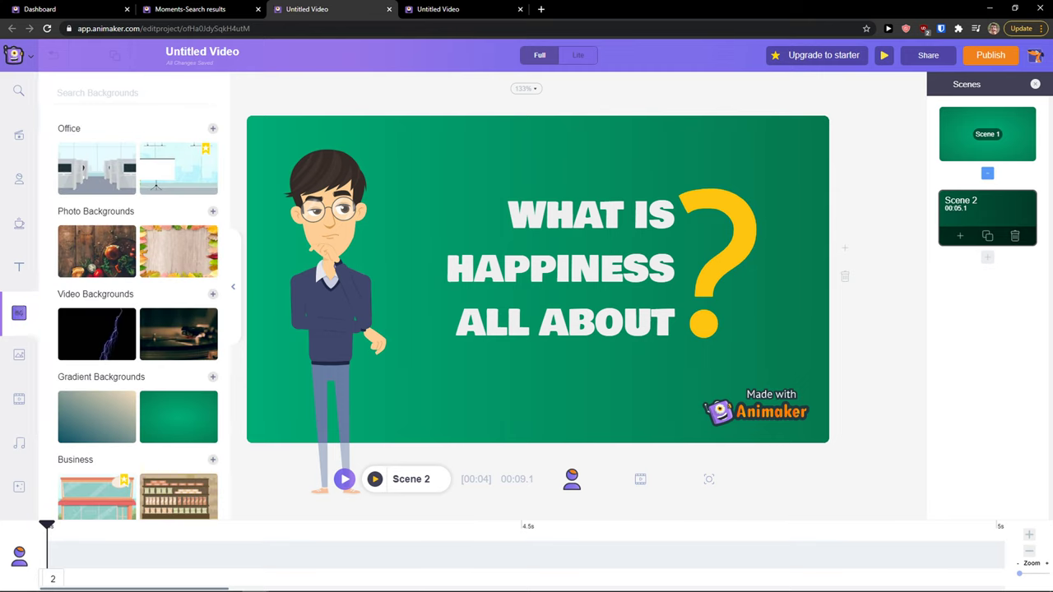
pyautogui.click(31, 360)
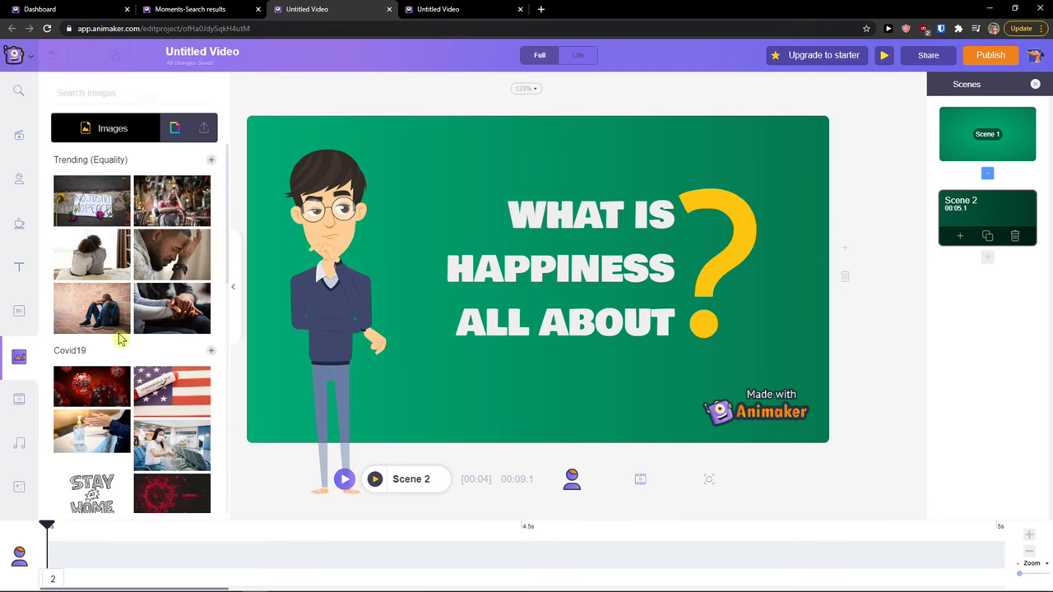
pyautogui.click(105, 267)
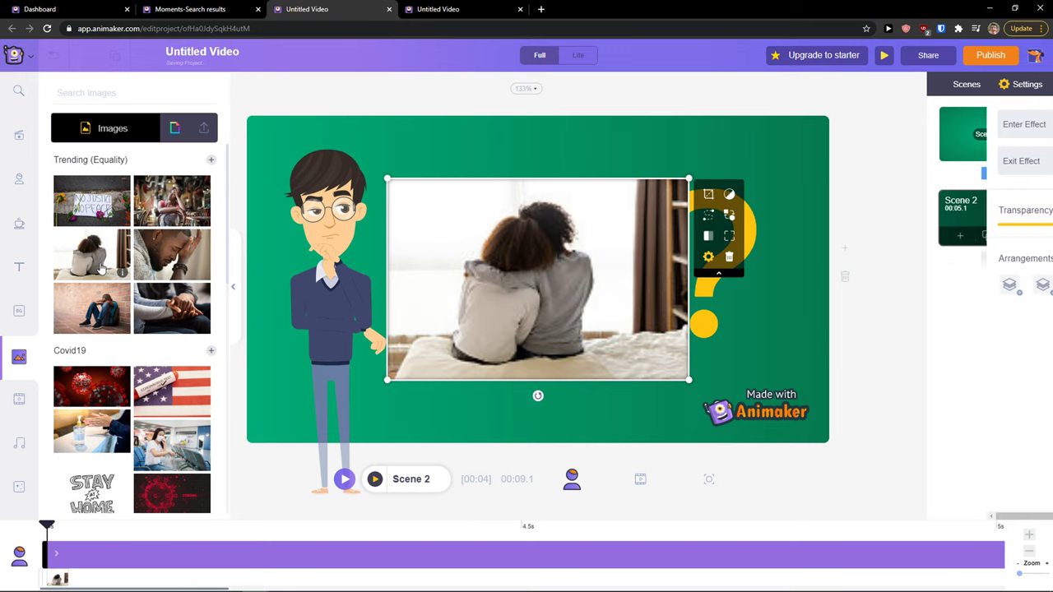
pyautogui.scroll(-1, 19, 395)
pyautogui.click(18, 391)
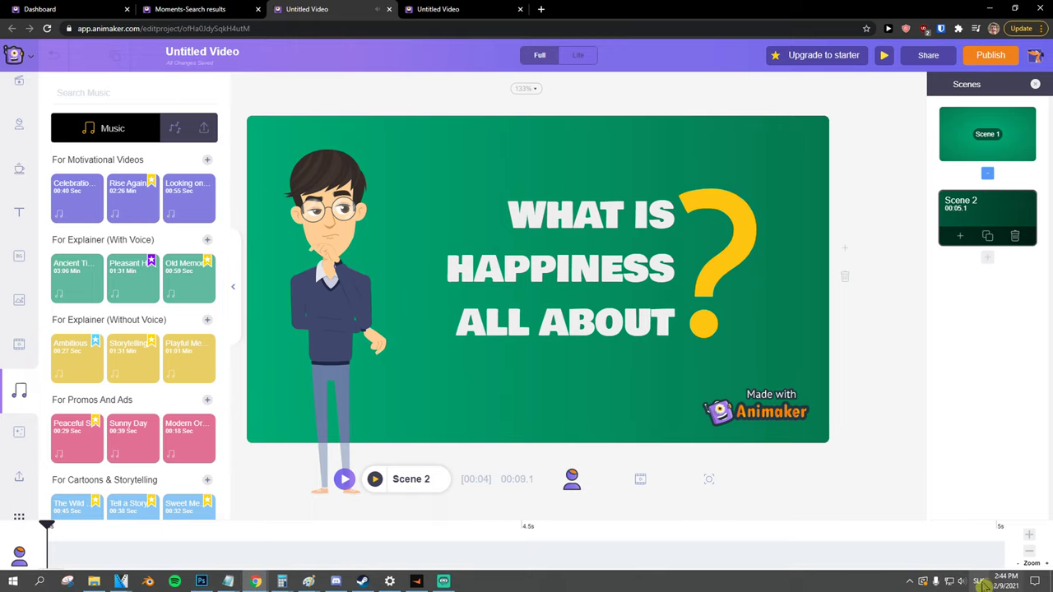
# - Raise system volume to 81 and add the Celebration track as background music
pyautogui.click(961, 581)
pyautogui.moveTo(978, 561); pyautogui.dragTo(993, 556)
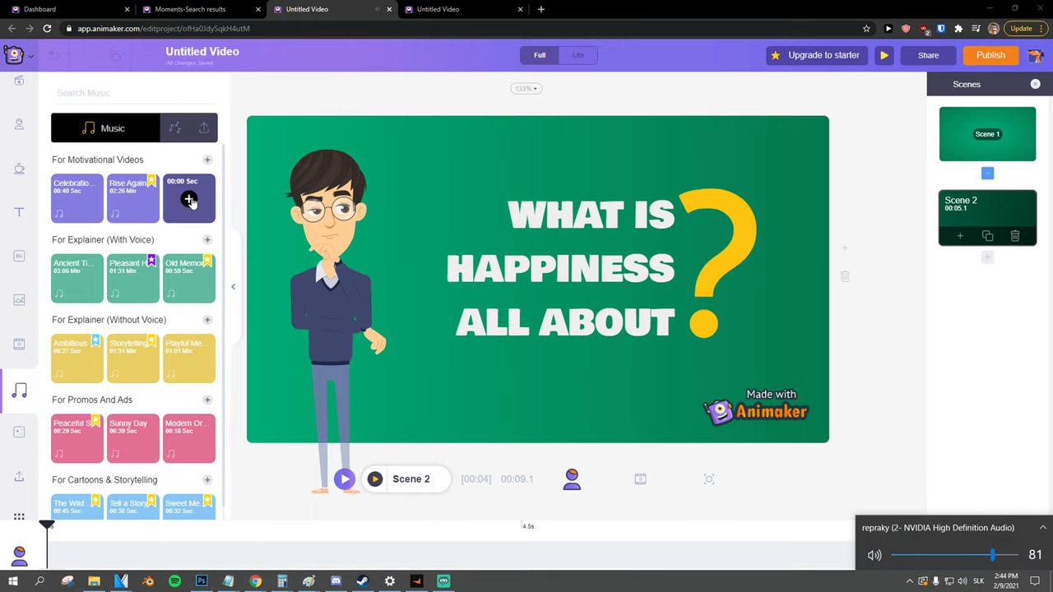
pyautogui.moveTo(77, 199)
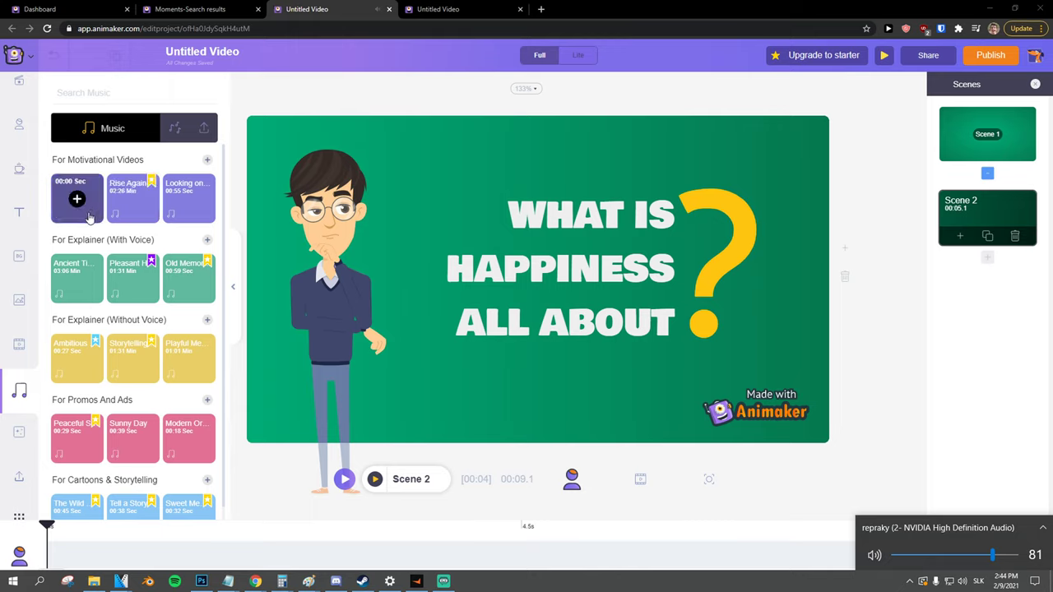
pyautogui.click(76, 199)
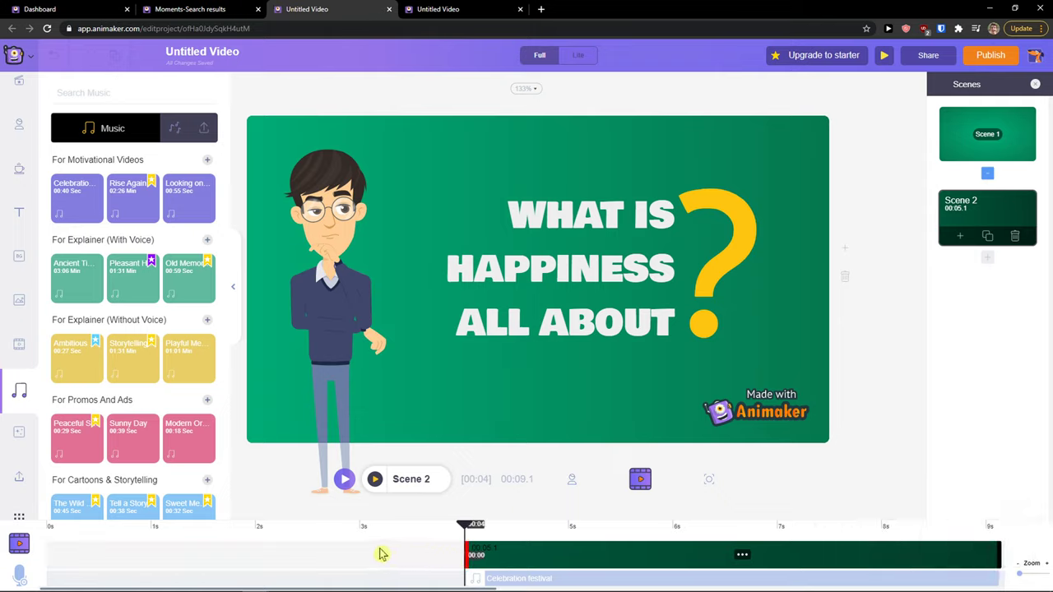
# - Preview the ARE YOU HAPPY scene and the question scene with the Celebration music
pyautogui.click(959, 146)
pyautogui.click(959, 200)
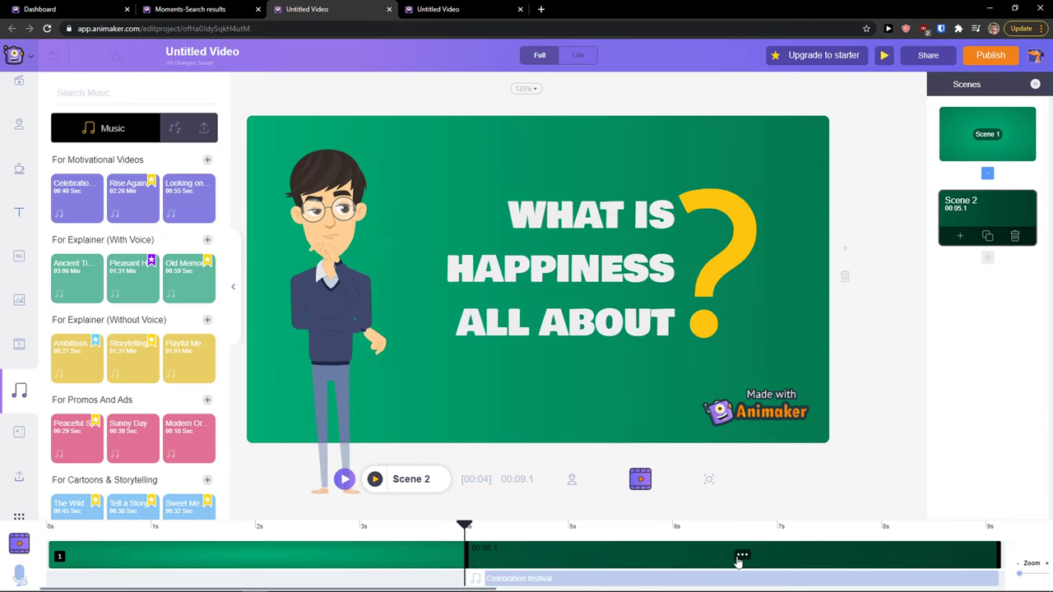
pyautogui.click(981, 155)
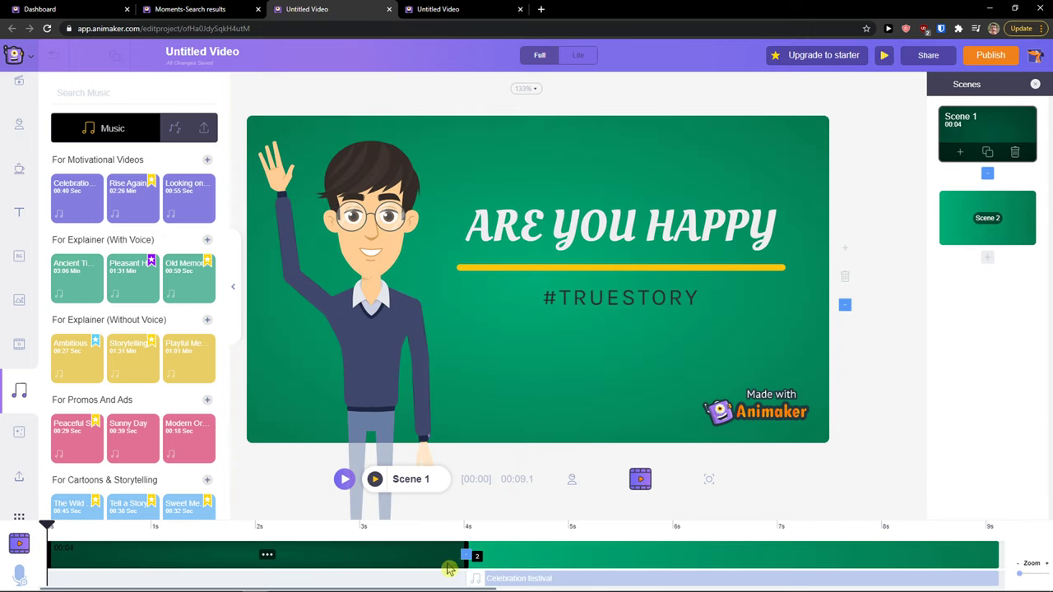
pyautogui.click(374, 480)
pyautogui.click(967, 234)
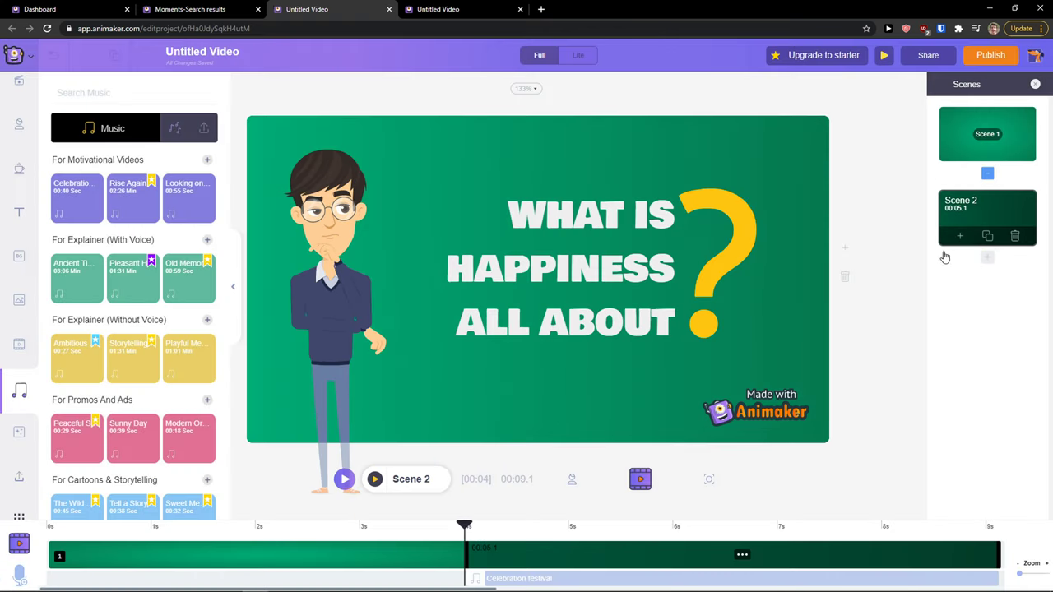
pyautogui.click(346, 481)
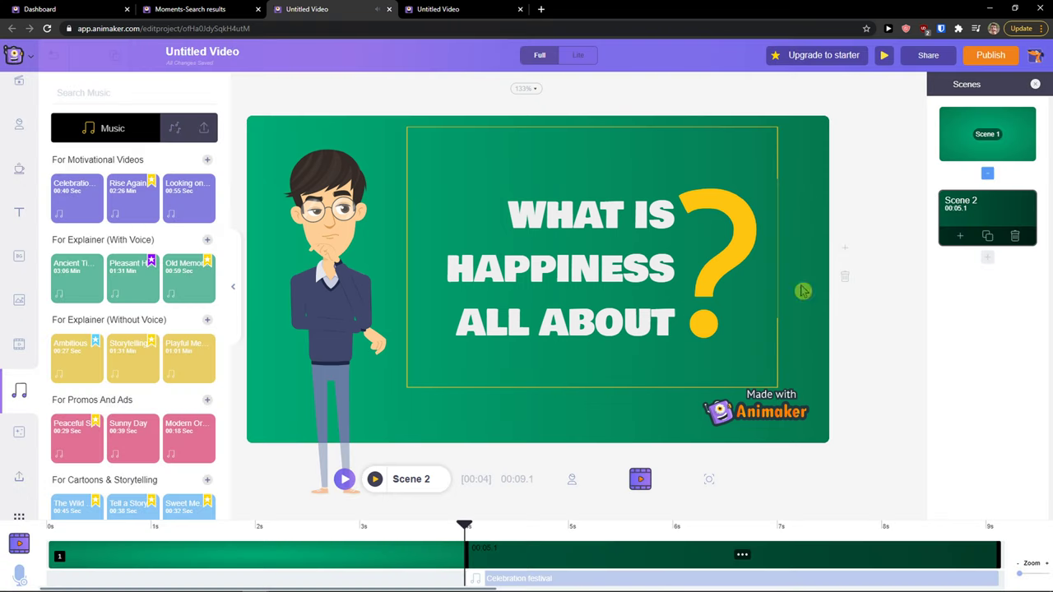
pyautogui.scroll(-1, 75, 271)
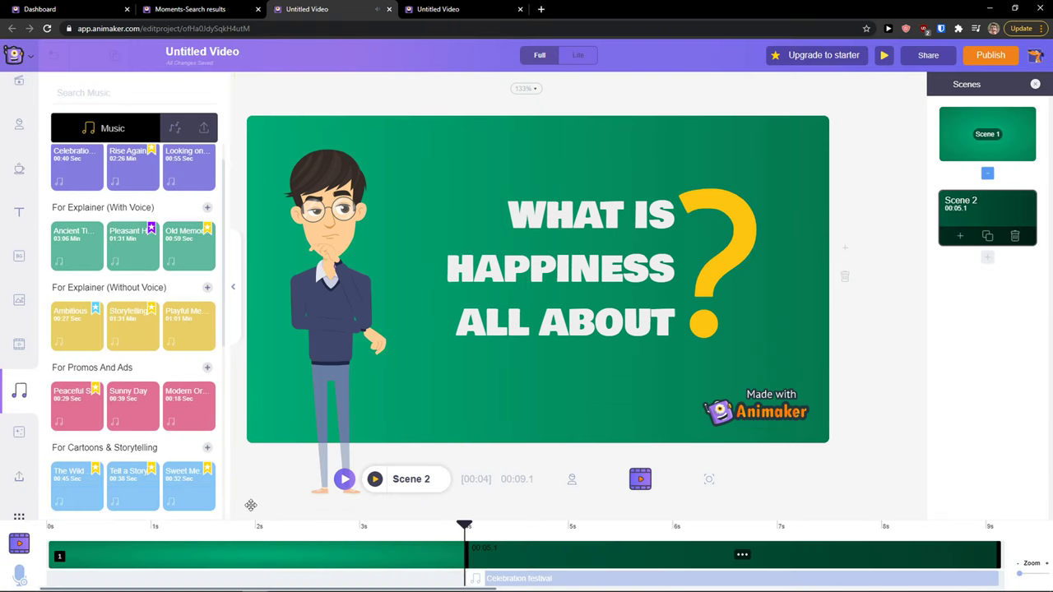
pyautogui.click(21, 430)
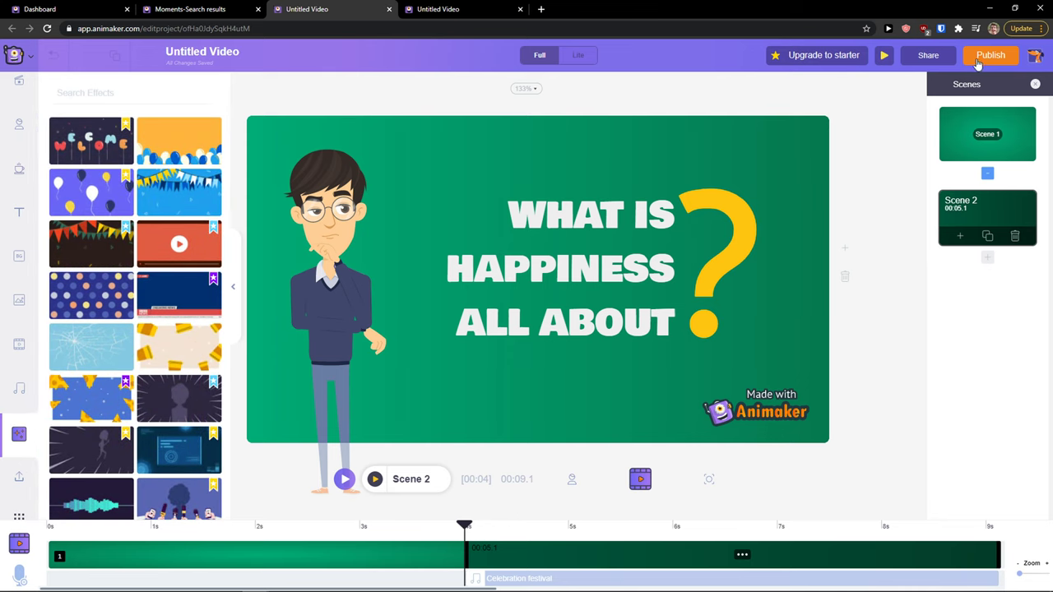
# - Choose Download Video from the Publish menu
pyautogui.click(932, 63)
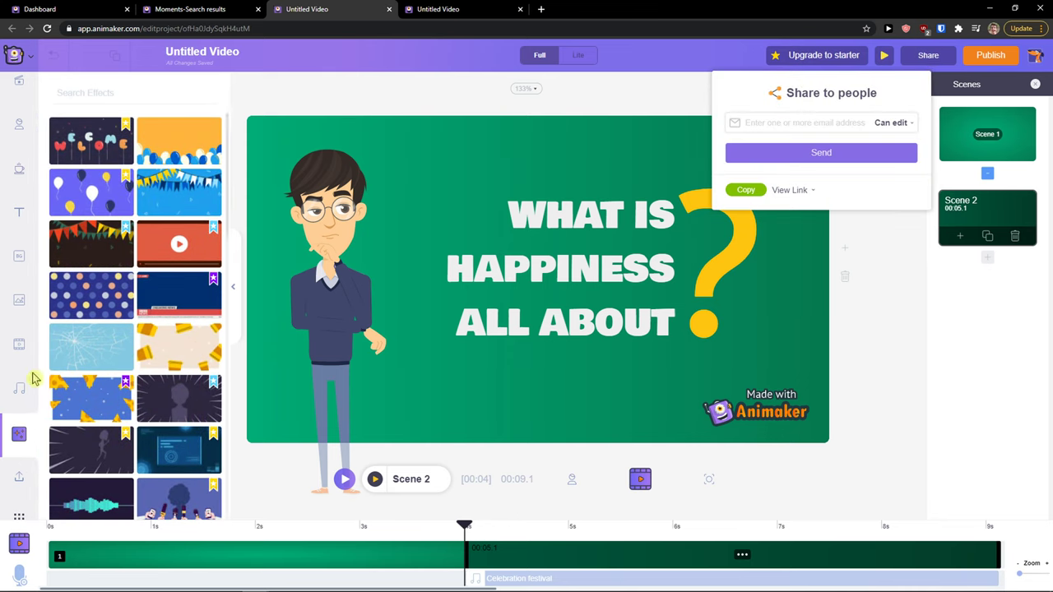
pyautogui.click(19, 470)
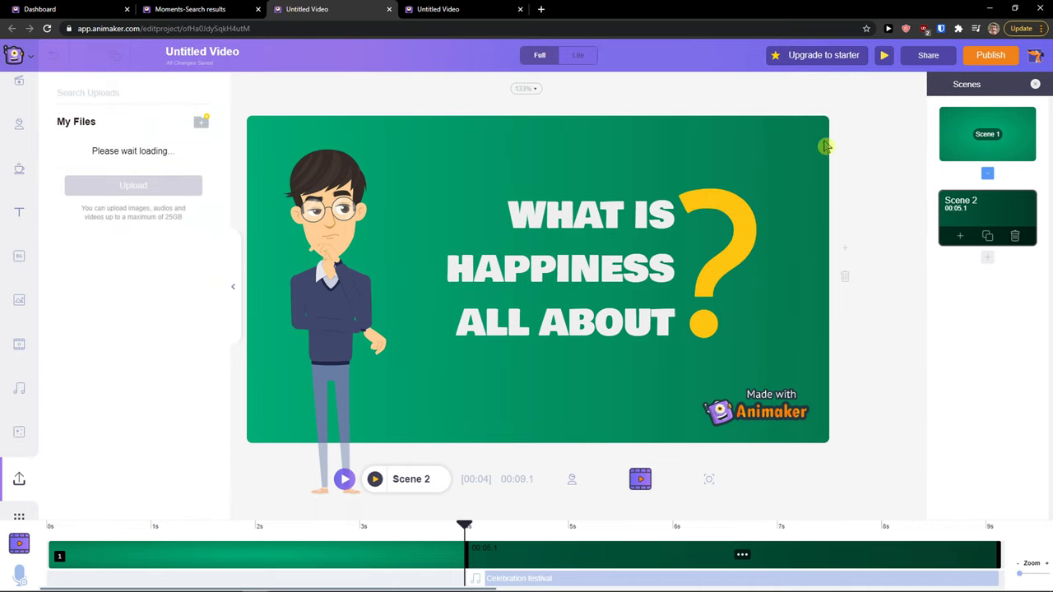
pyautogui.click(988, 58)
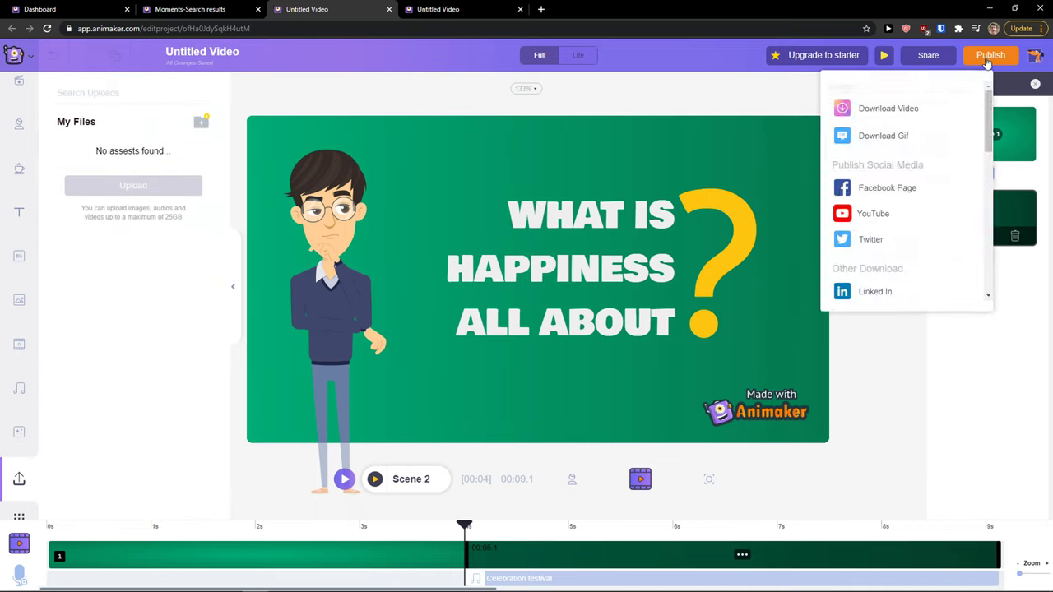
pyautogui.click(916, 121)
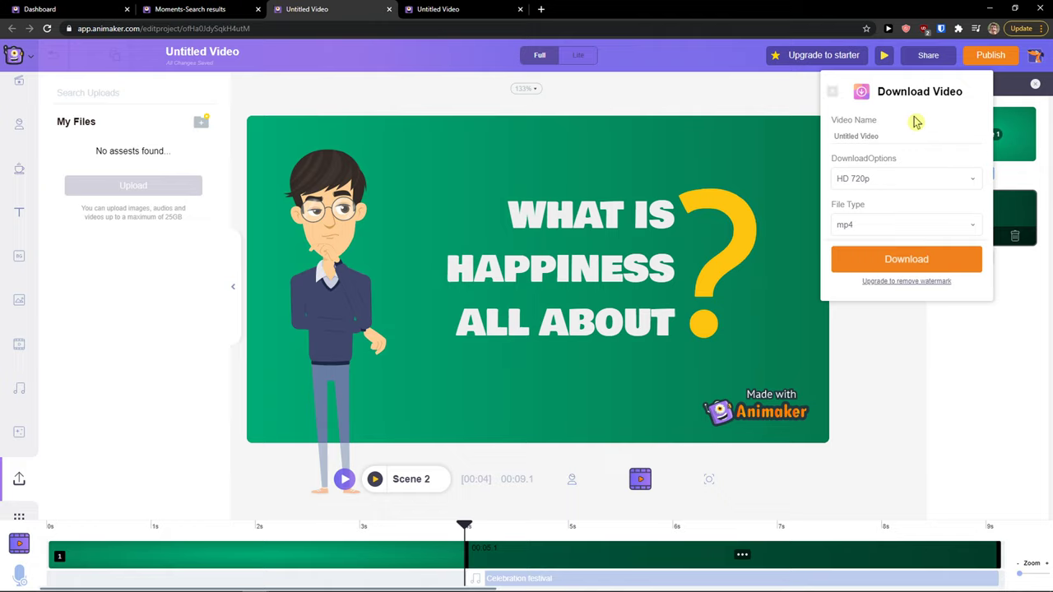
# - Keep the download quality at HD 720p and the file type as mp4
pyautogui.click(858, 178)
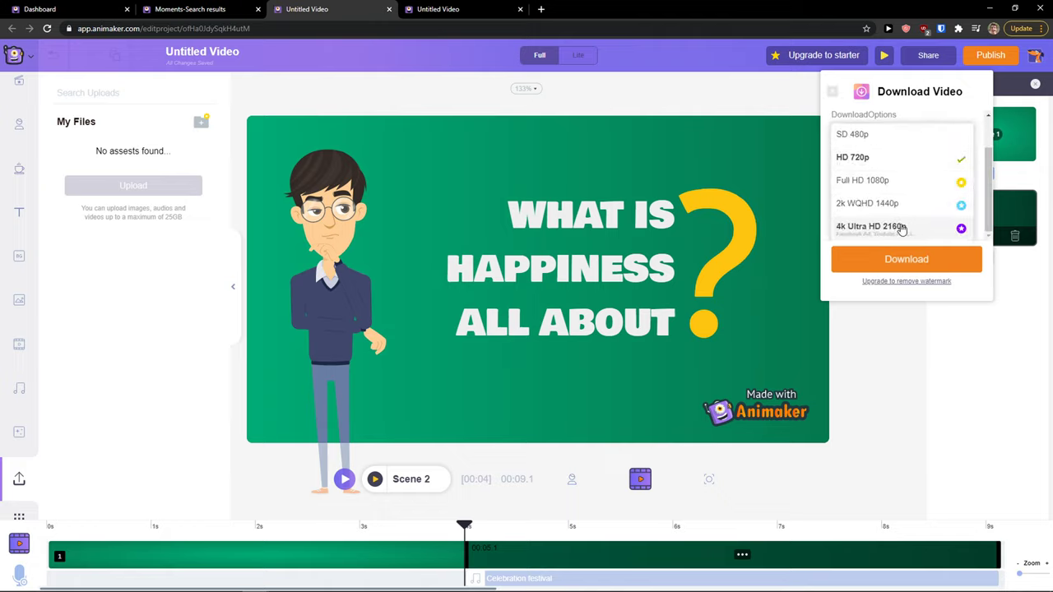
pyautogui.scroll(-2, 865, 239)
pyautogui.click(835, 202)
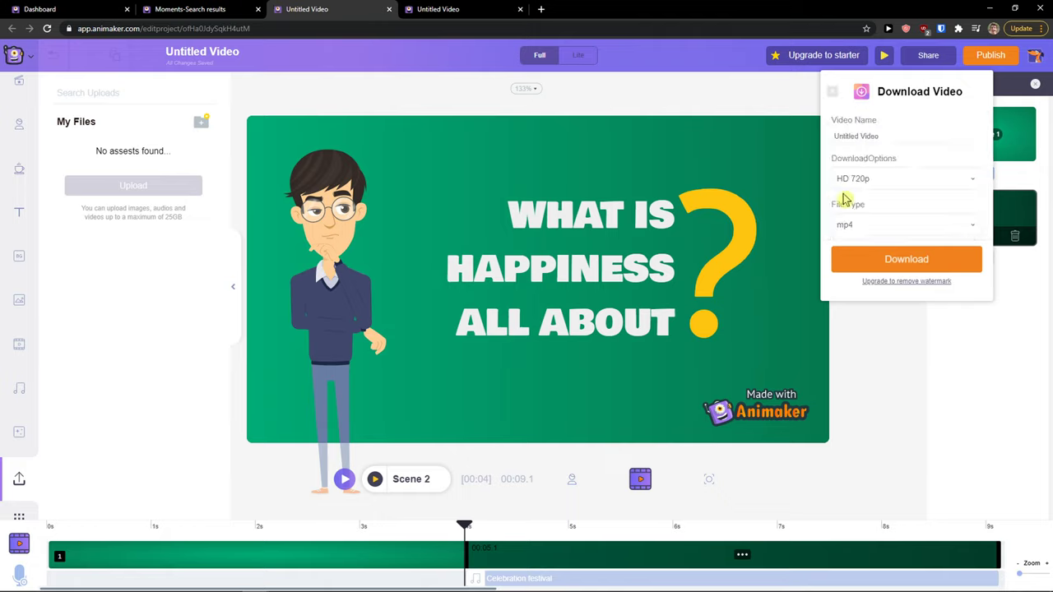
pyautogui.click(879, 227)
pyautogui.click(871, 225)
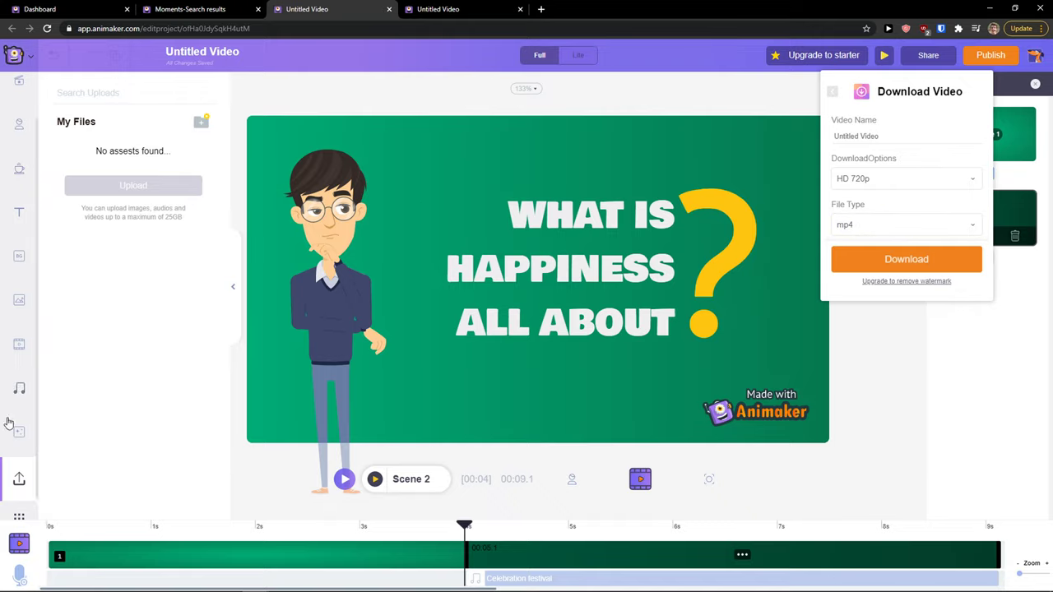
pyautogui.scroll(-1, 13, 429)
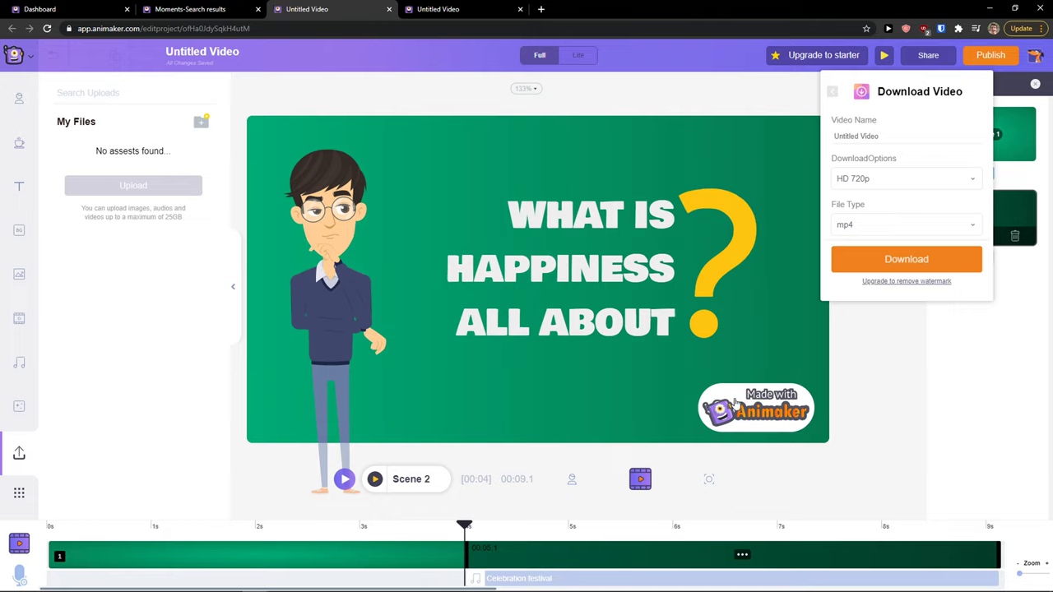